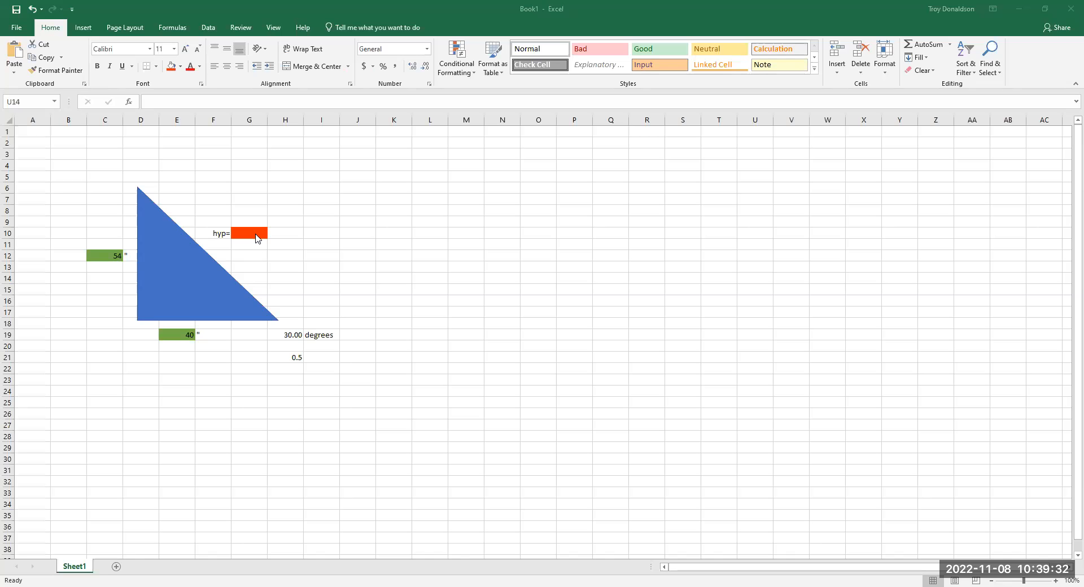
- Fill the hypotenuse cell G10 with the standard light green color
left_click(114, 254)
left_click(185, 341)
left_click(246, 234)
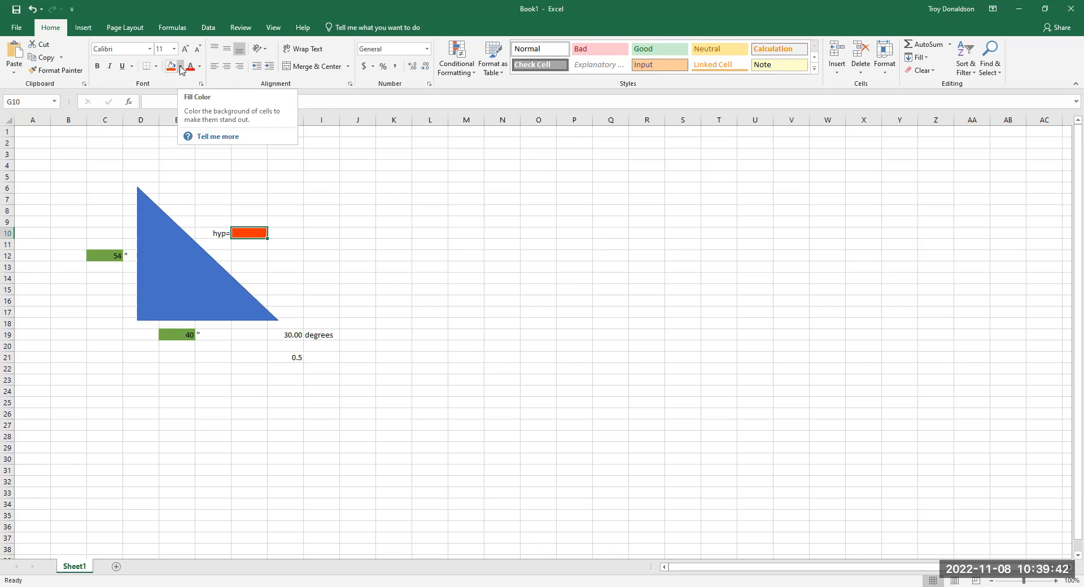
left_click(180, 70)
left_click(210, 156)
- Fill the two side-length cells C12 and E19 with standard red
left_click(102, 257)
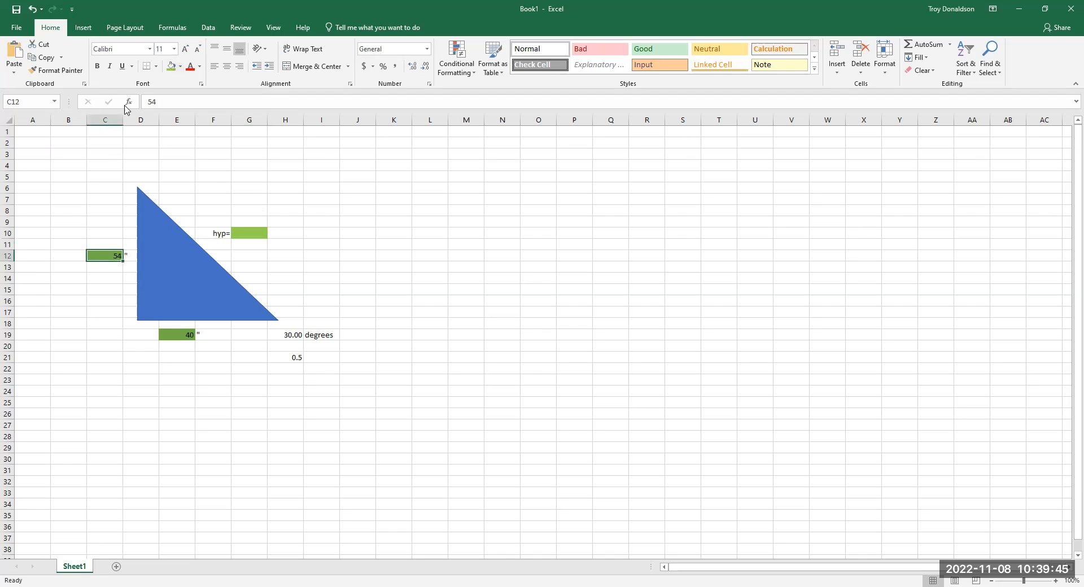
left_click(181, 70)
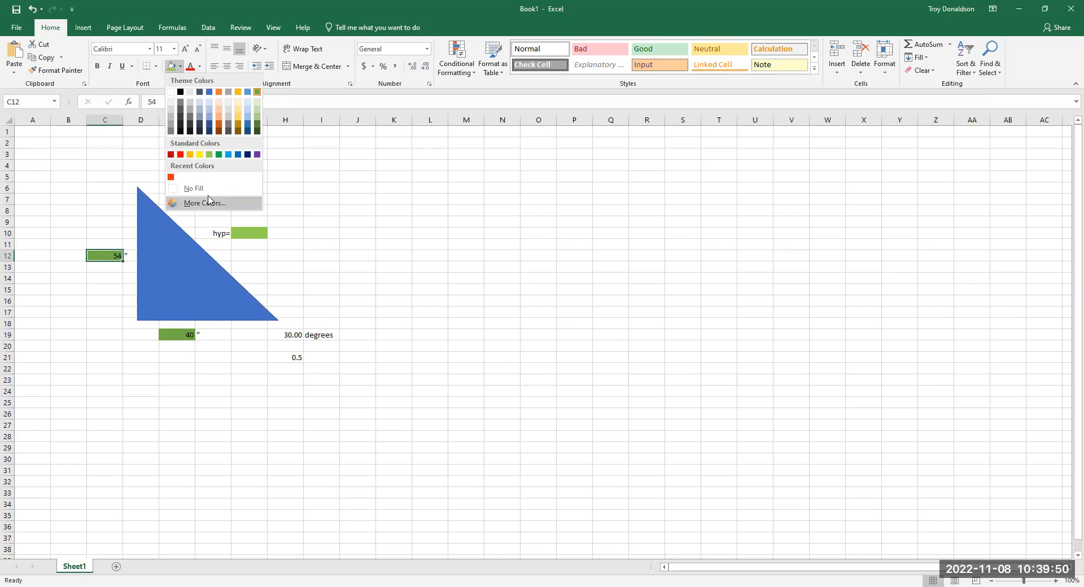
left_click(107, 255)
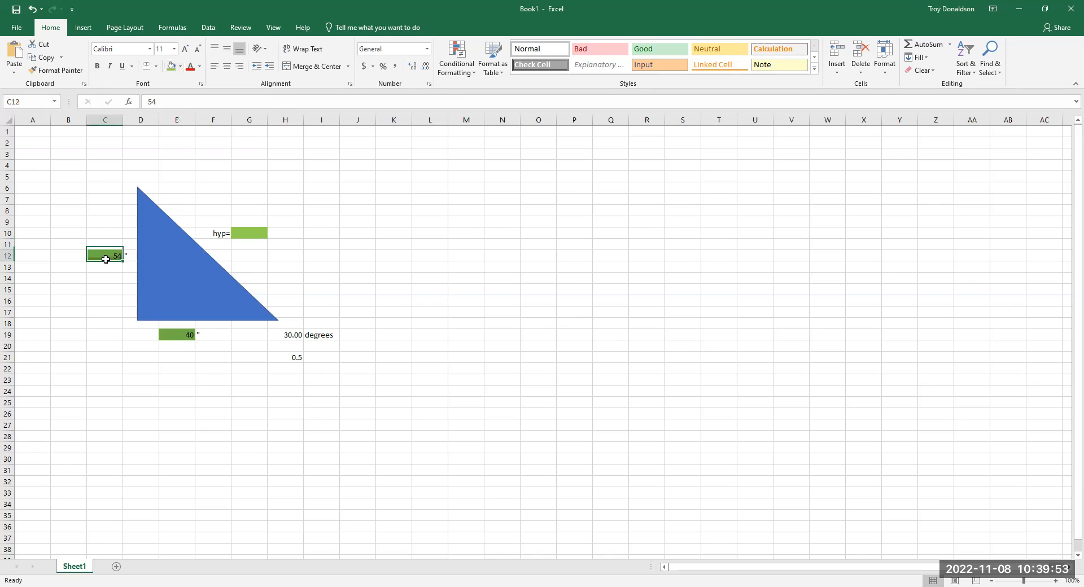
left_click(180, 67)
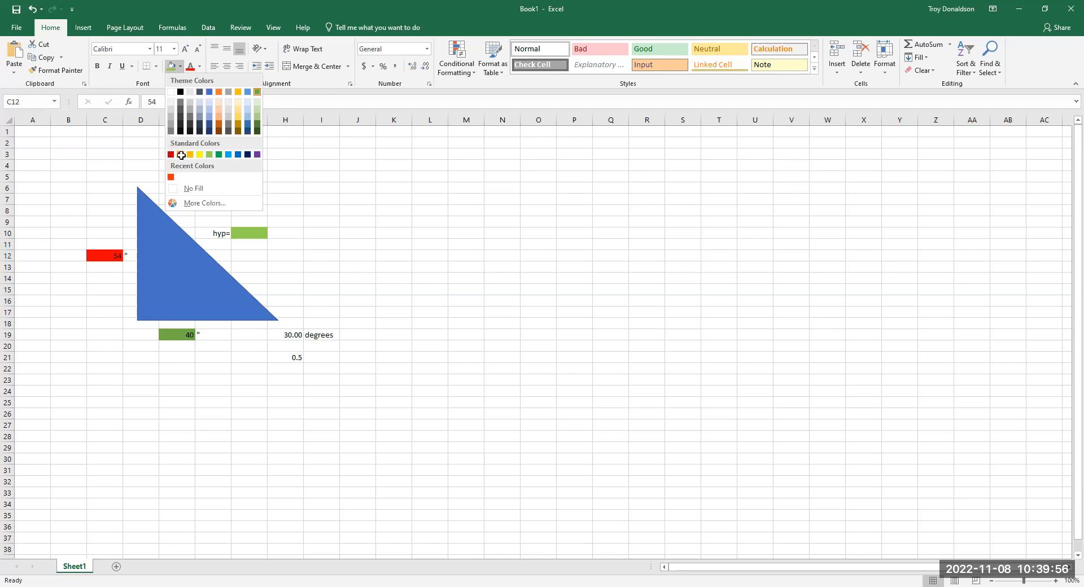
left_click(189, 335)
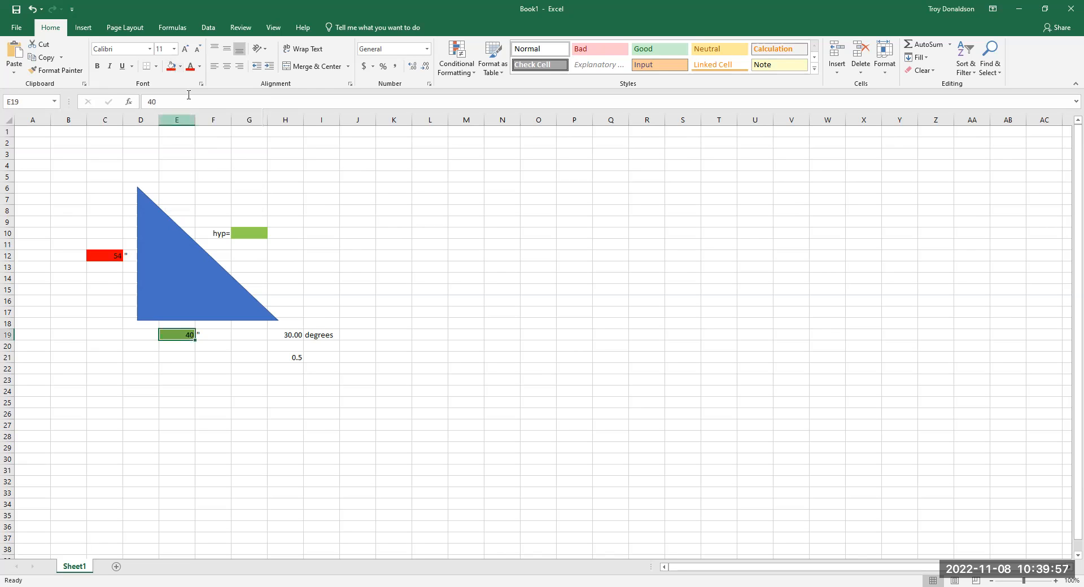
left_click(181, 67)
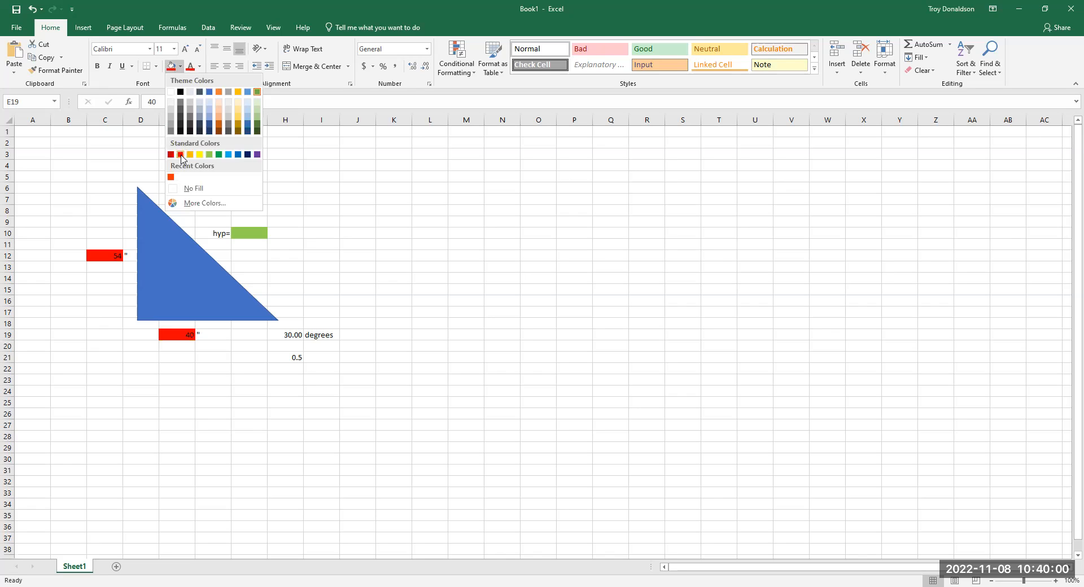
left_click(430, 278)
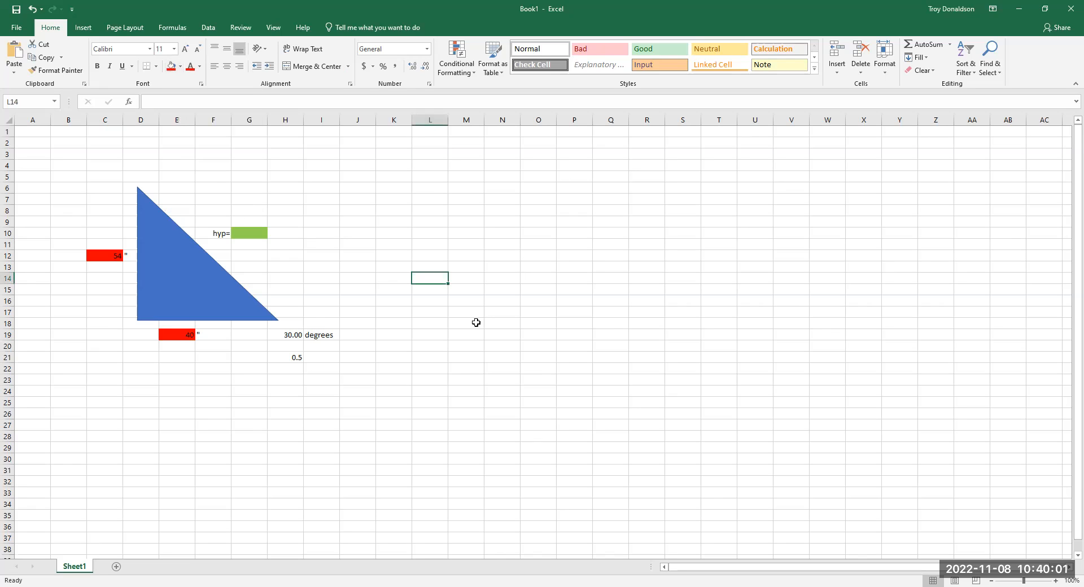
- Create a red legend entry by filling D2 red and entering "input is RED" in E2
left_click(145, 140)
left_click(171, 66)
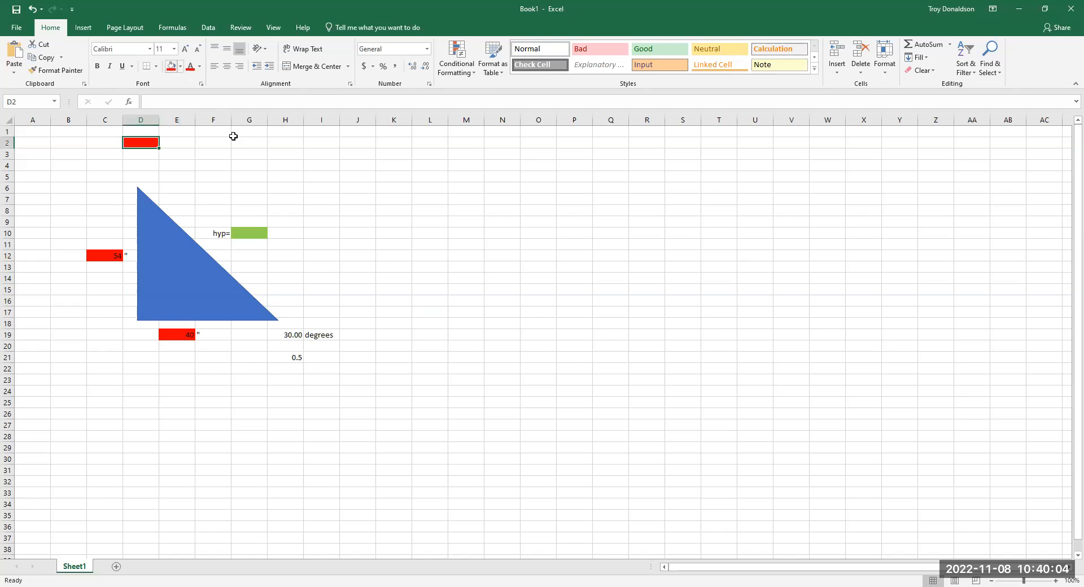
left_click(190, 141)
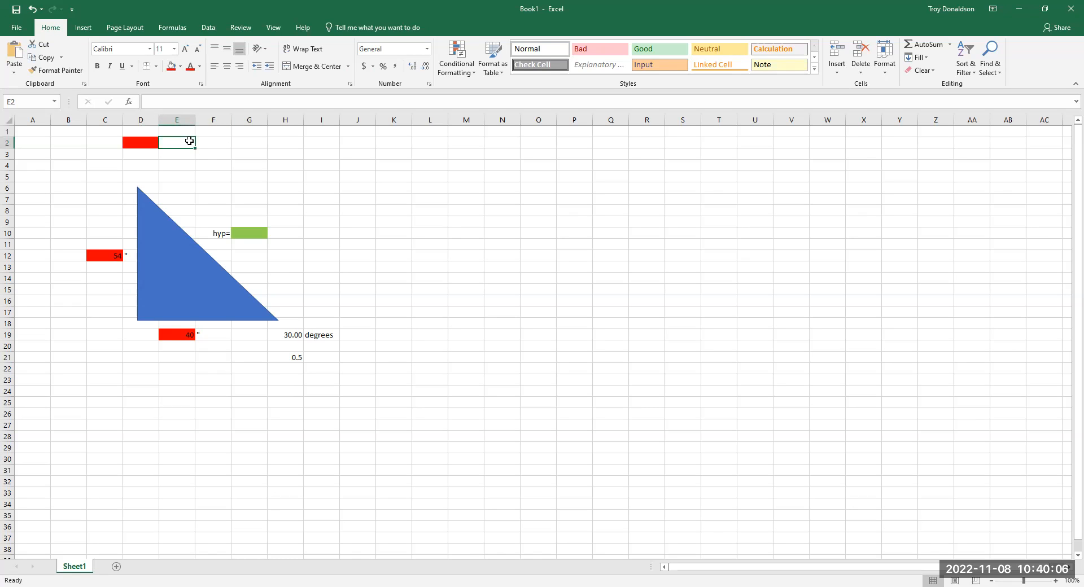
type("input is RED")
- Create a green legend entry by filling D3 with the theme green and entering "Calculations" in E3
left_click(151, 155)
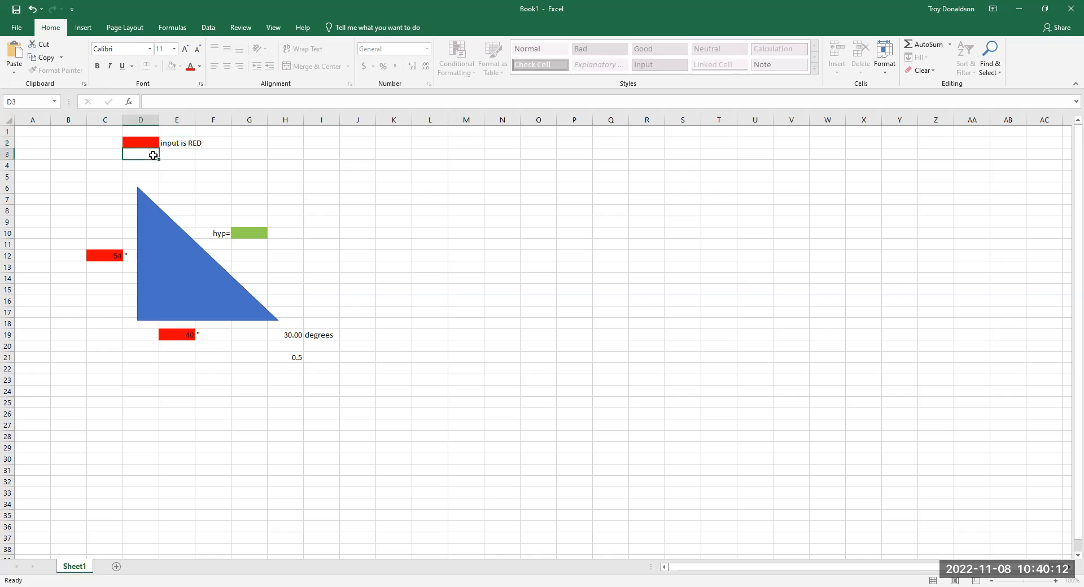
left_click(180, 66)
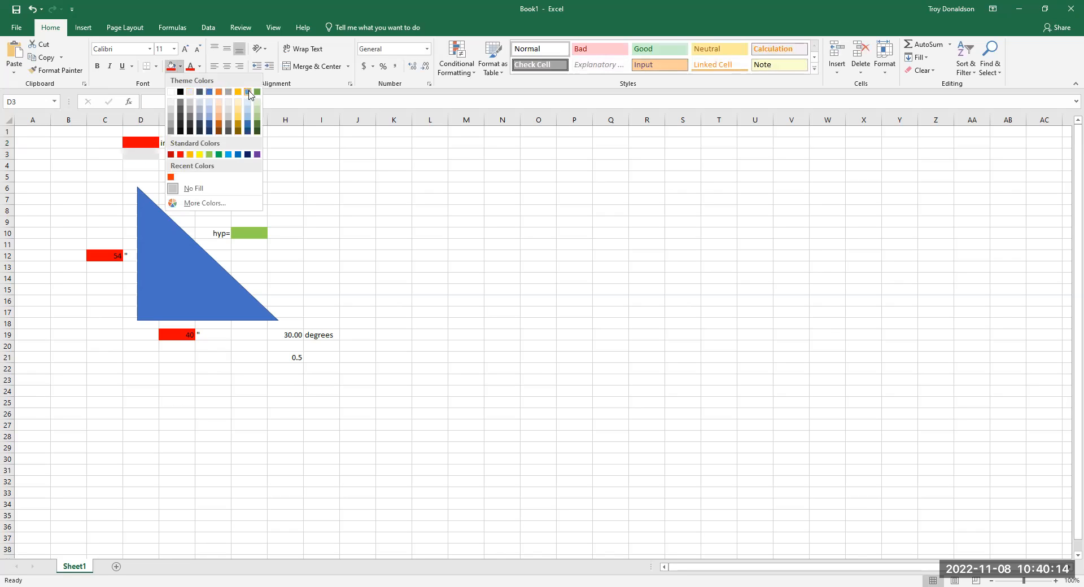
left_click(257, 93)
left_click(185, 154)
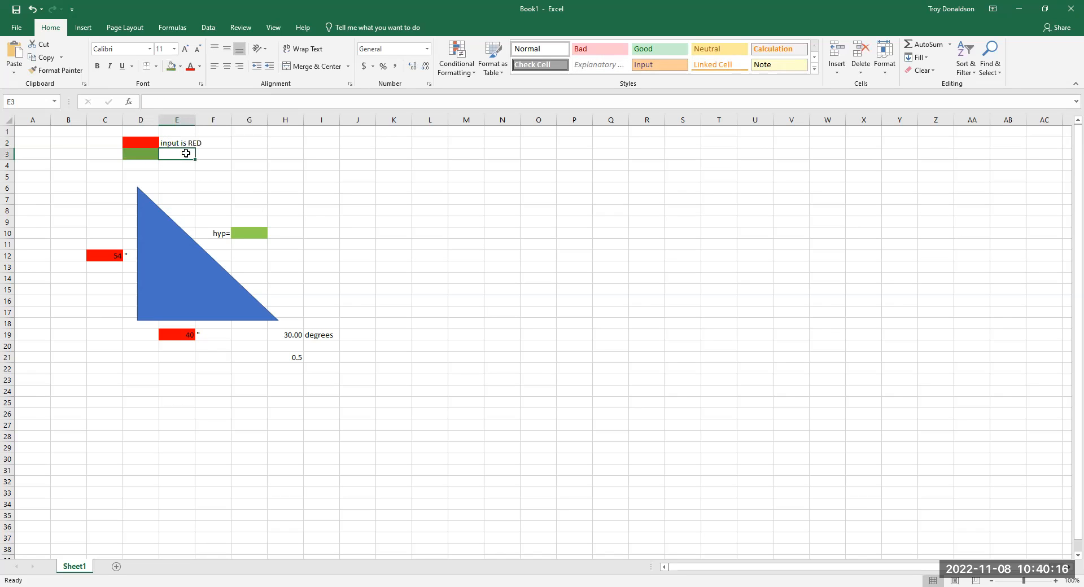
type("Calculations")
left_click(357, 252)
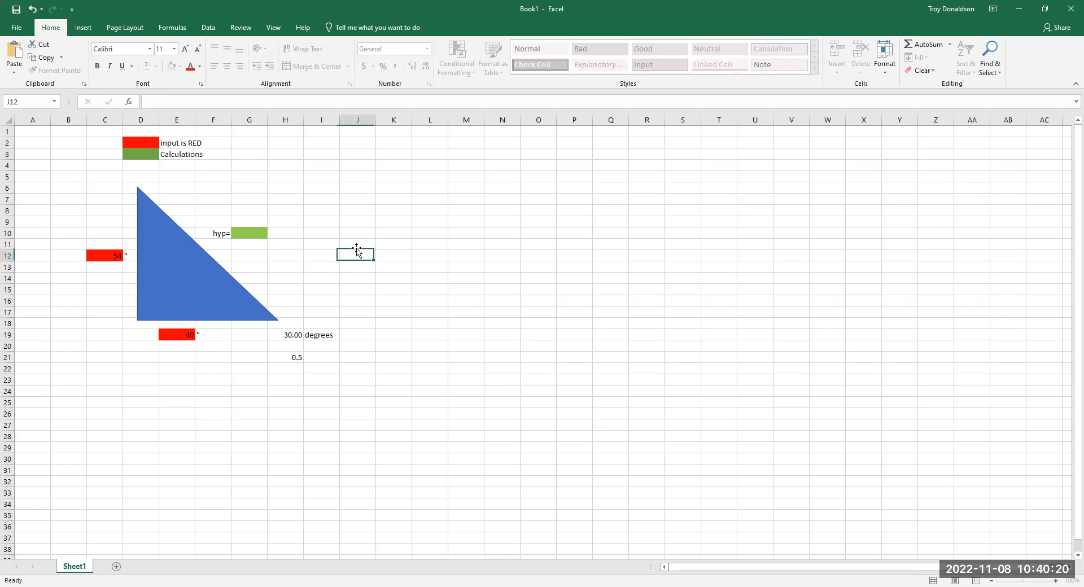
left_click(259, 232)
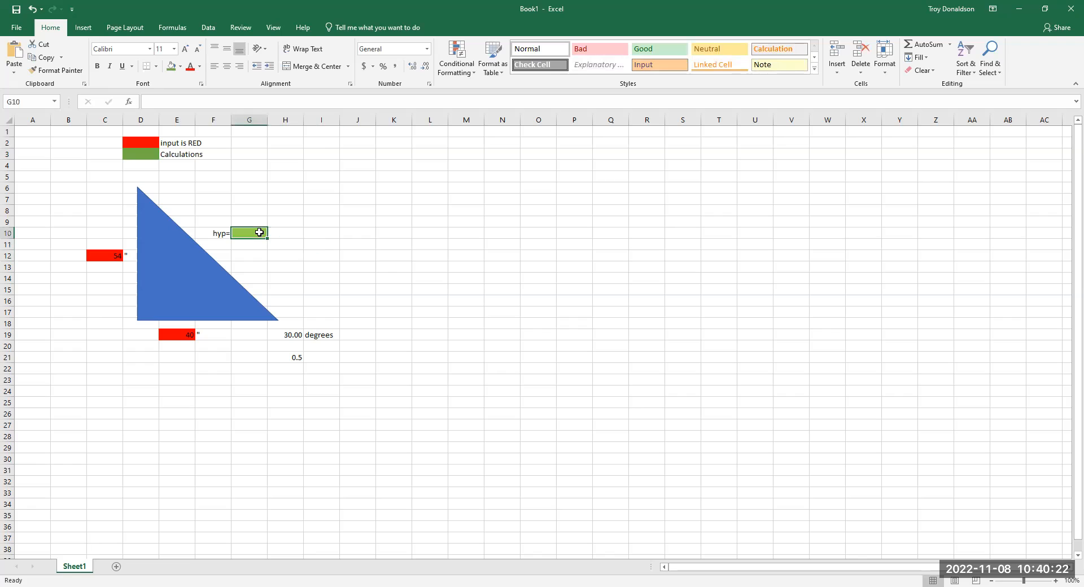
left_click(109, 257)
left_click(170, 335)
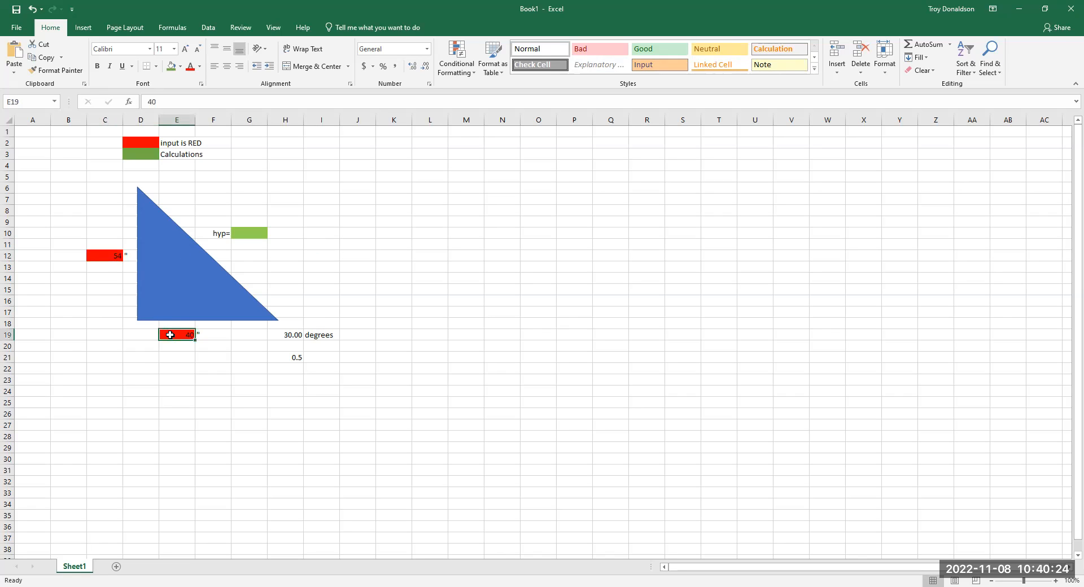
left_click(114, 255)
left_click(172, 337)
left_click(177, 338)
left_click(286, 334)
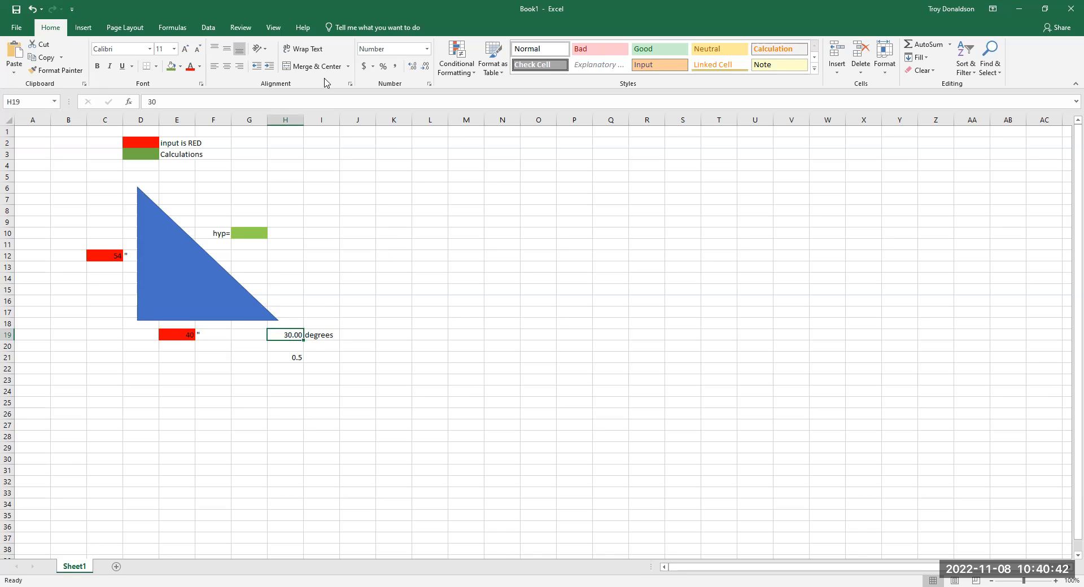
- Draw an arrow about 0.39" high and 0.34" wide from the degrees value in H19 to the triangle's lower-right corner, styled black
left_click(82, 29)
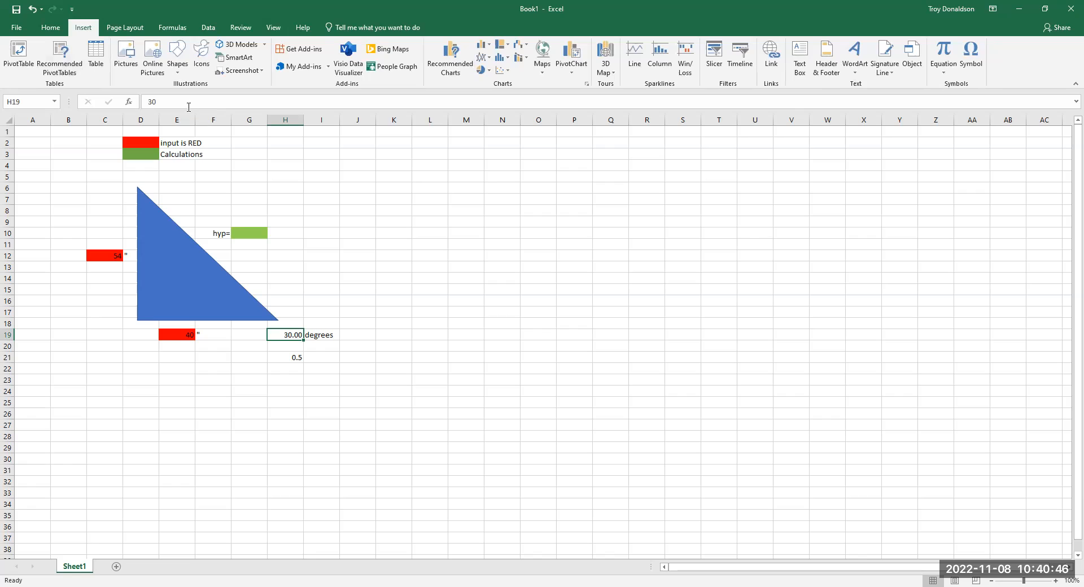
left_click(178, 67)
left_click(211, 97)
left_click_drag(280, 335, 261, 314)
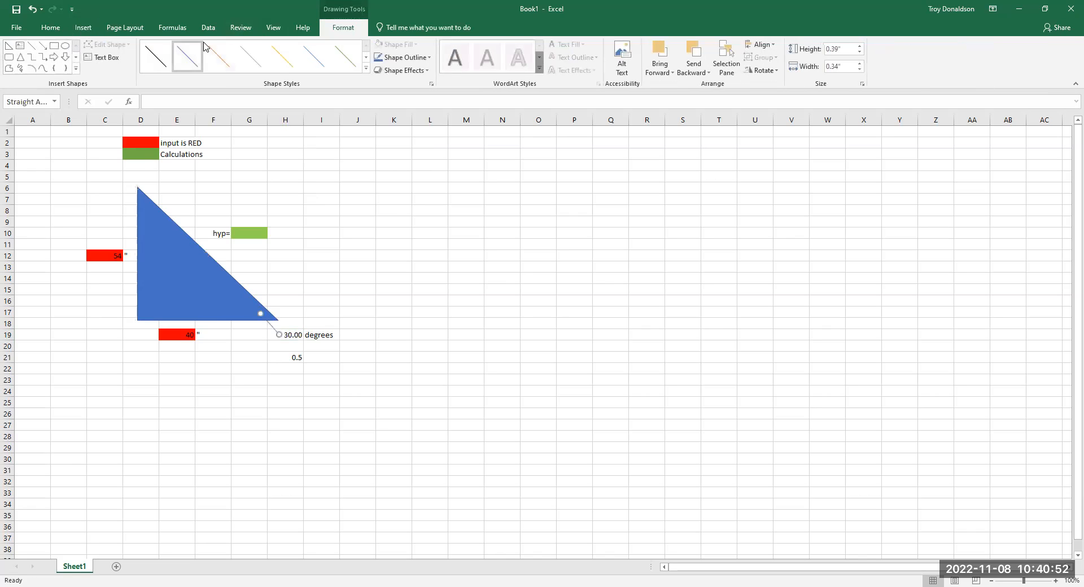
left_click(366, 58)
left_click(162, 58)
left_click_drag(483, 353, 488, 355)
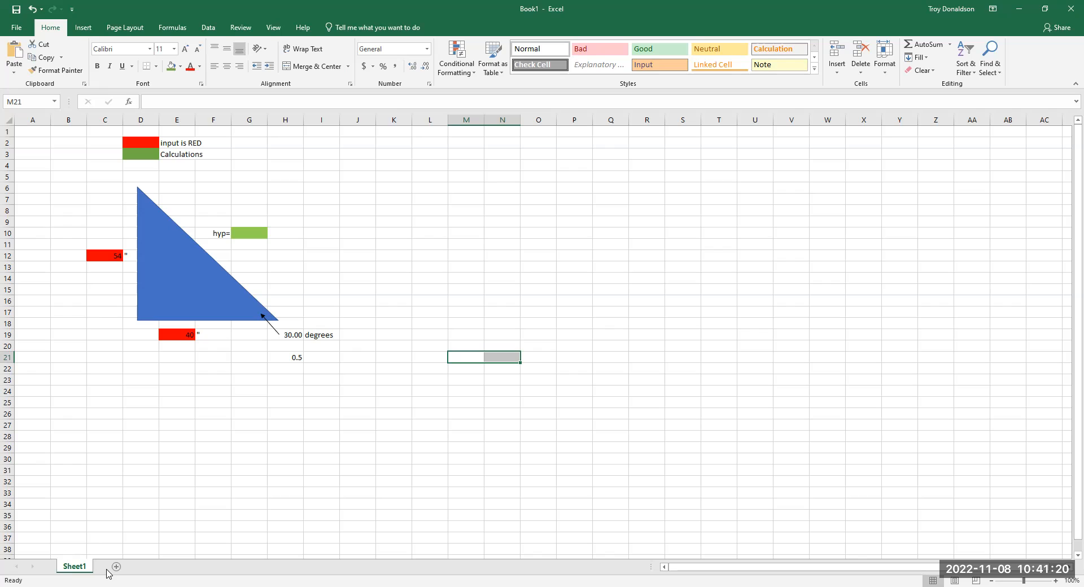
- Rename the worksheet Sheet1 as "Triangle 1"
right_click(76, 569)
left_click(102, 462)
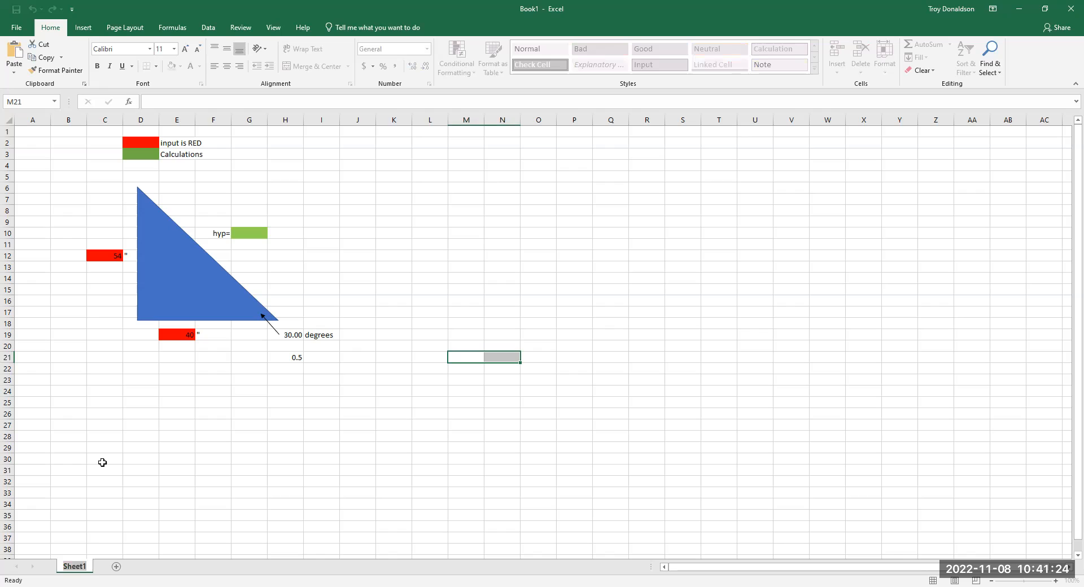
type("Triangle 1")
key("Return")
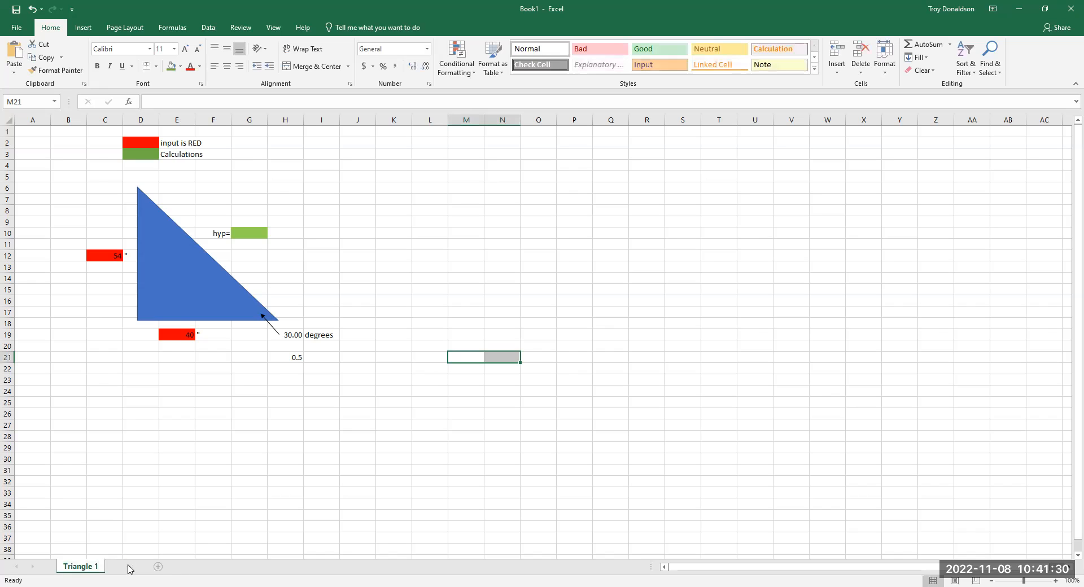
- Add a new worksheet and rename it "Triangle 2"
left_click(130, 567)
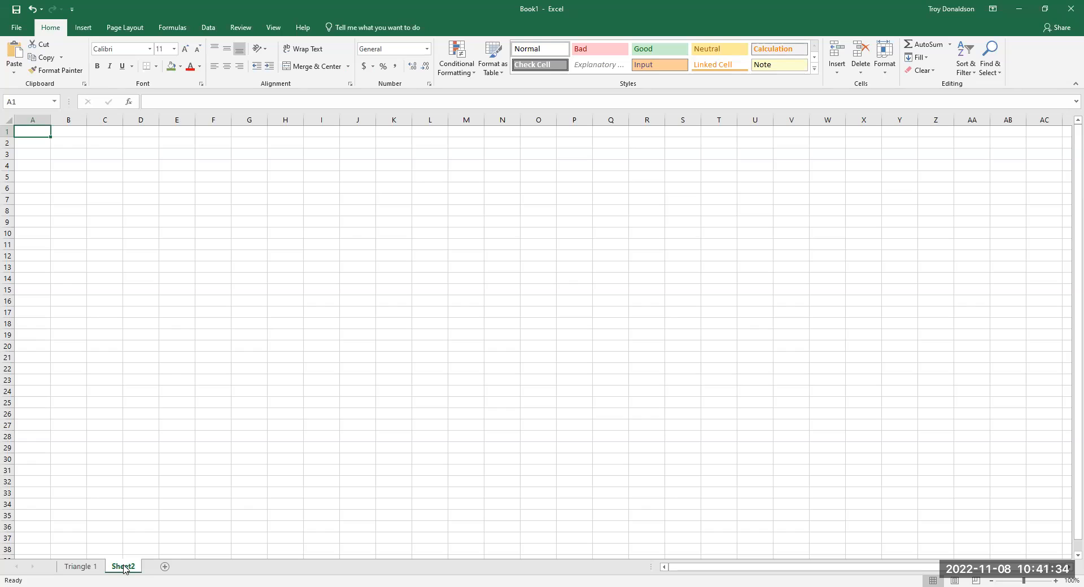
right_click(128, 568)
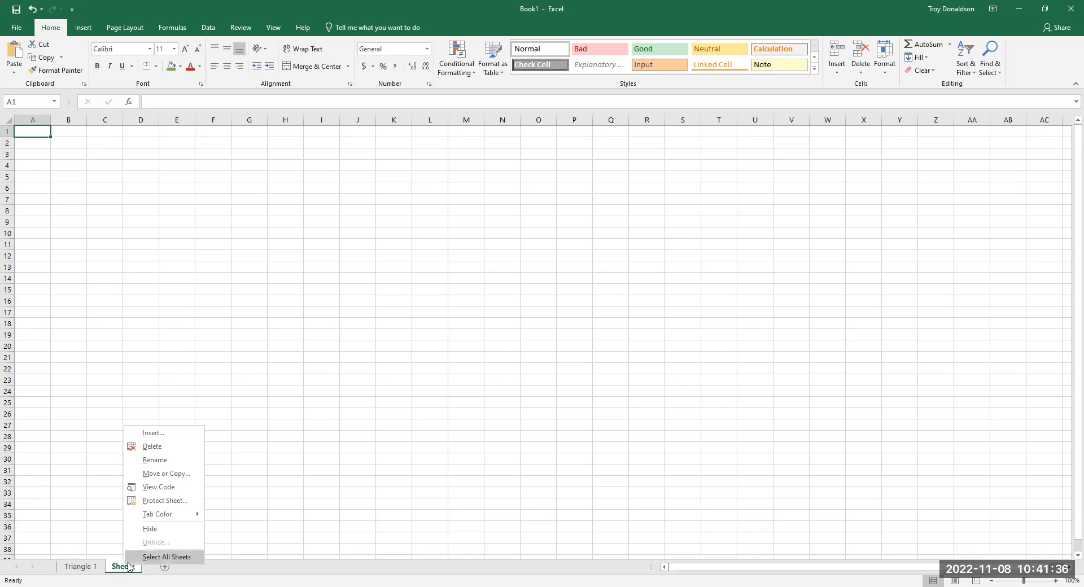
left_click(155, 461)
type("Triangle")
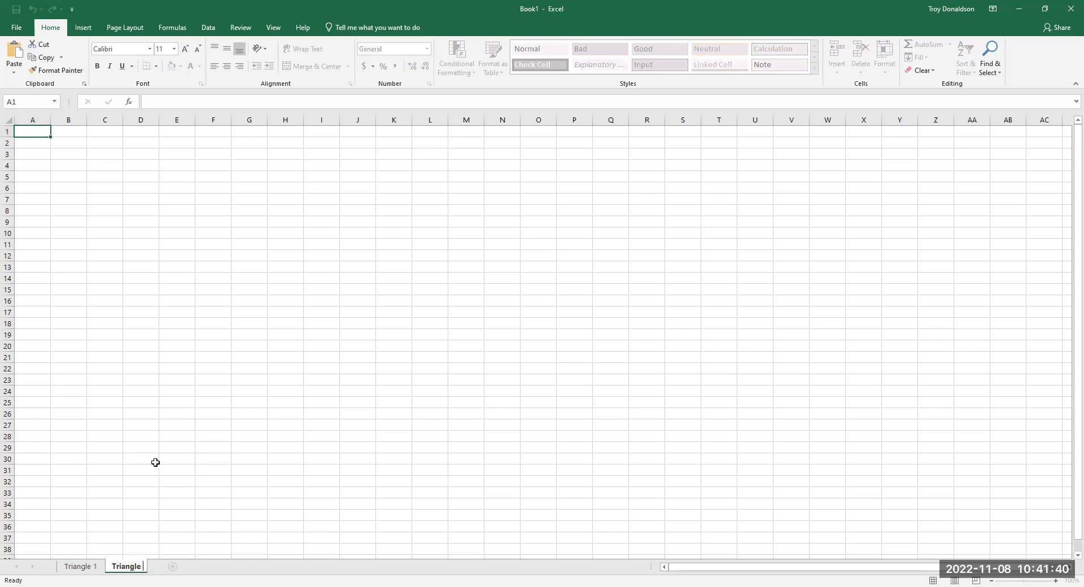
type(" 2")
left_click(278, 491)
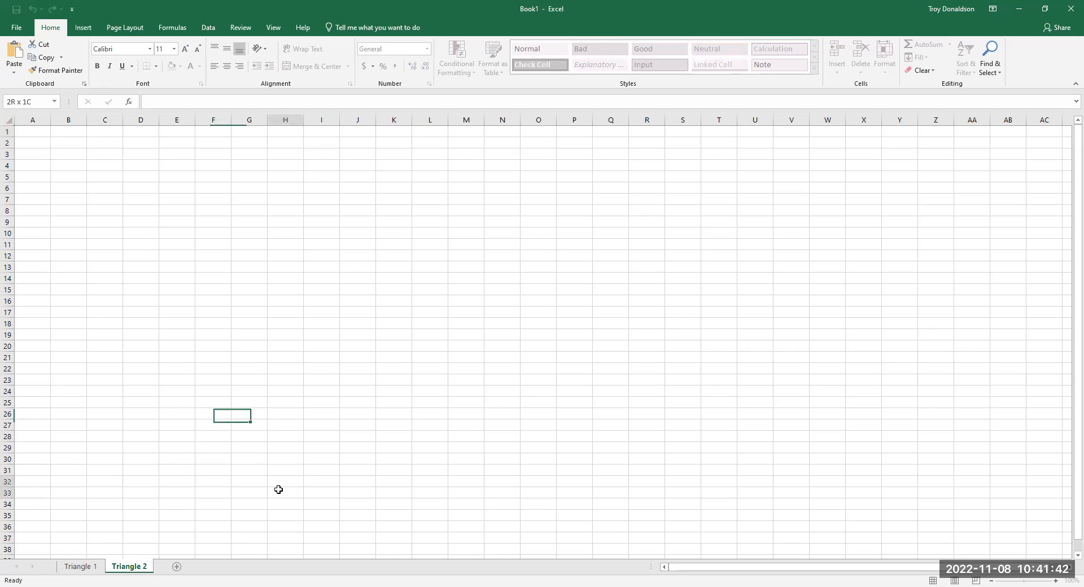
- Compare the Triangle 1 and Triangle 2 worksheets, finishing on Triangle 1
left_click(81, 567)
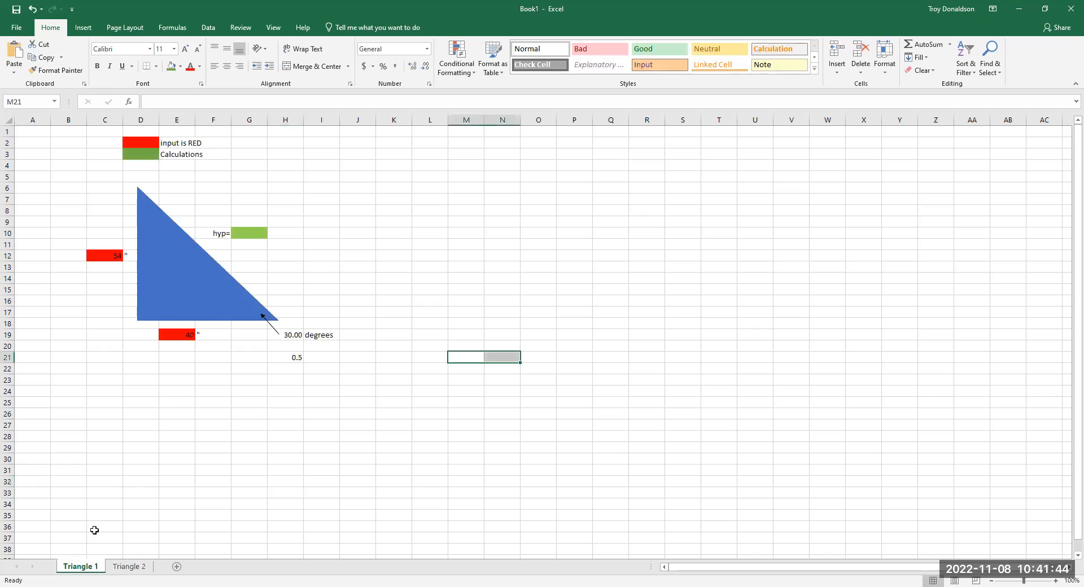
left_click(200, 288)
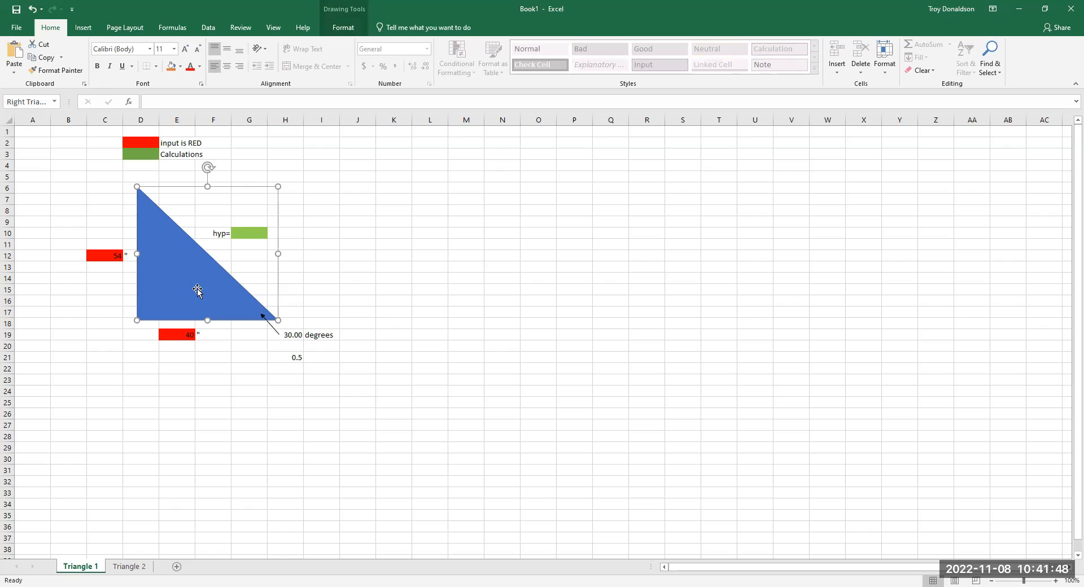
key("Escape")
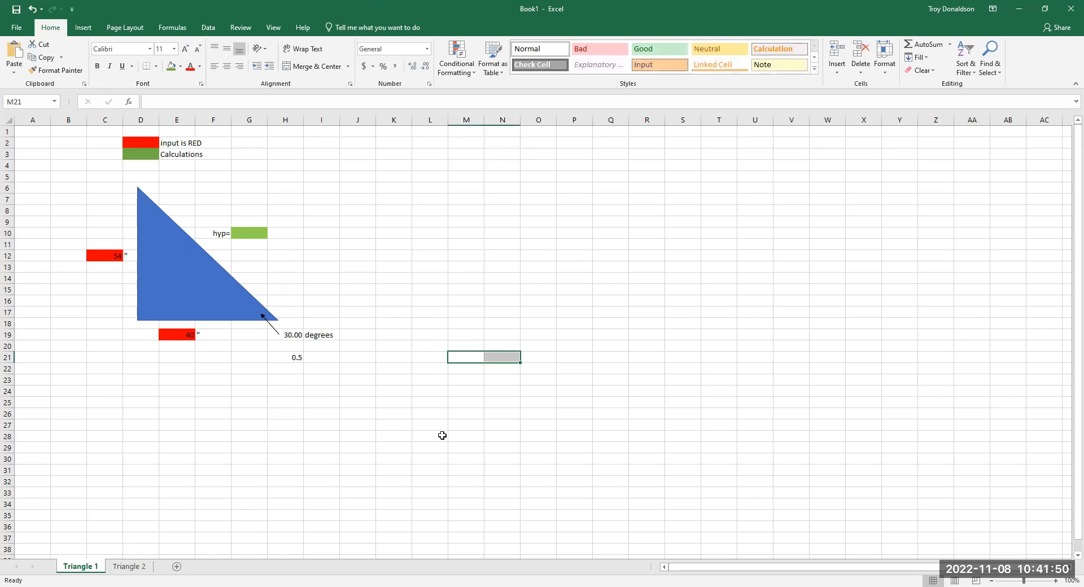
left_click(131, 567)
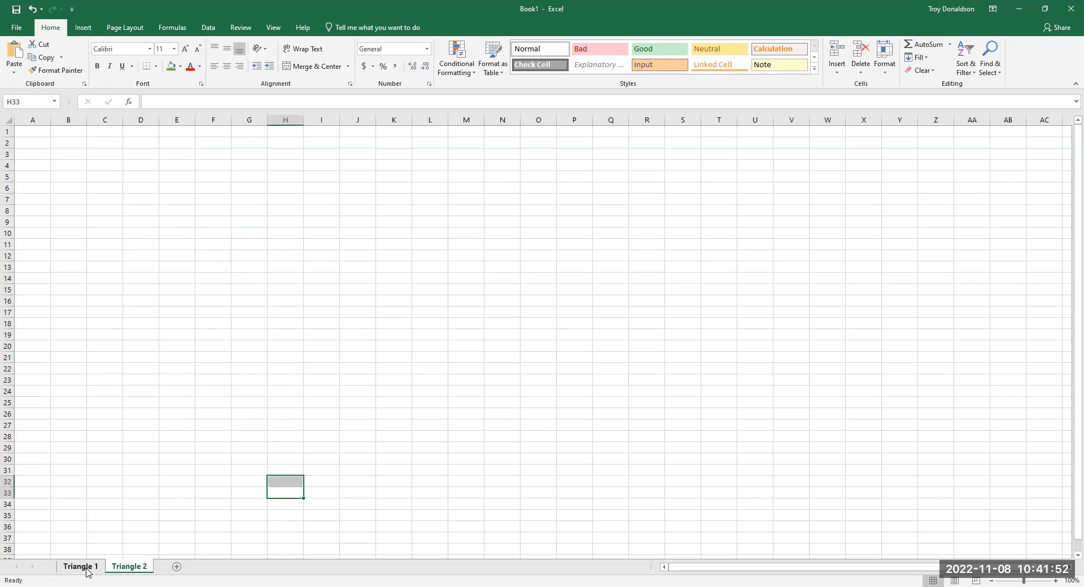
left_click(86, 571)
left_click(130, 571)
left_click(80, 567)
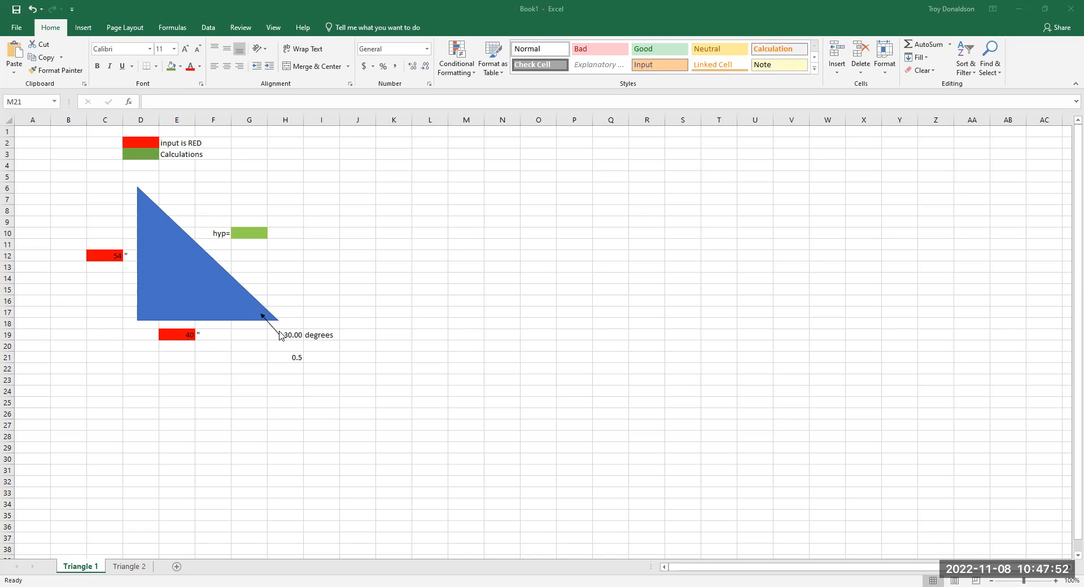
- Enter the formula =C12^2 in the green hypotenuse cell G10 to square the vertical side length
left_click(251, 237)
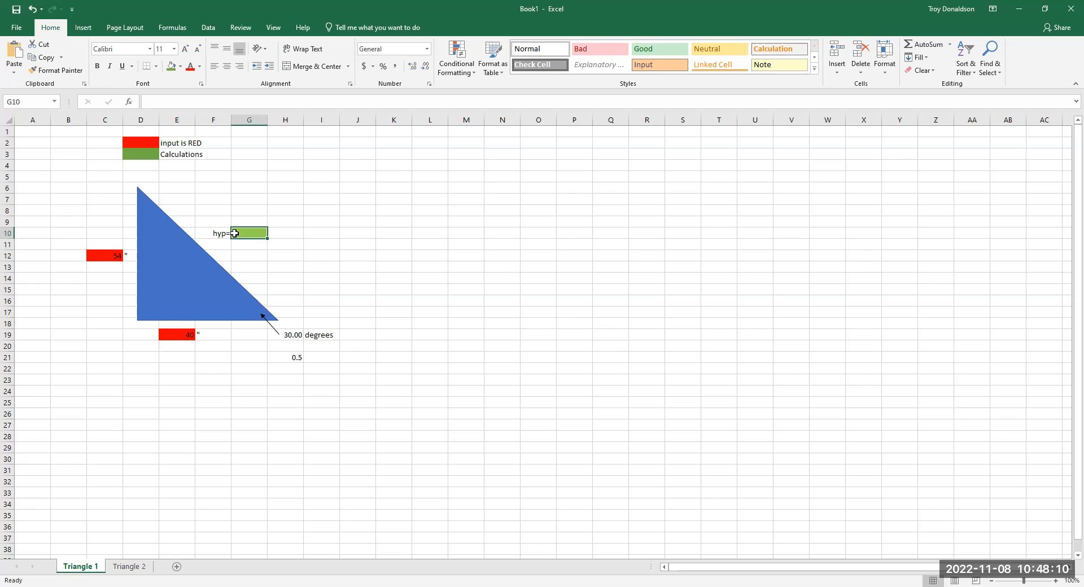
type("=")
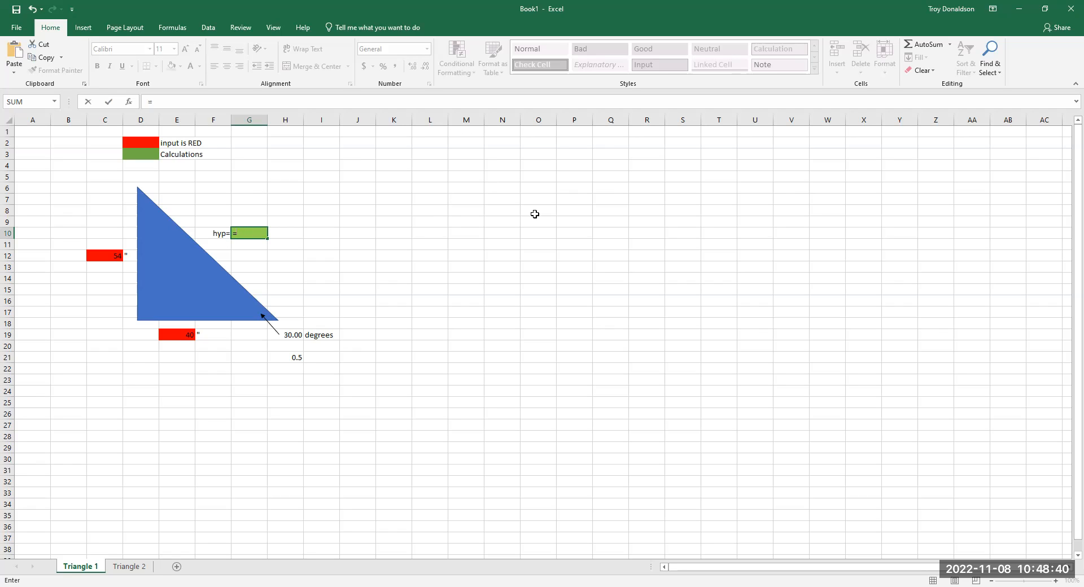
type("sq")
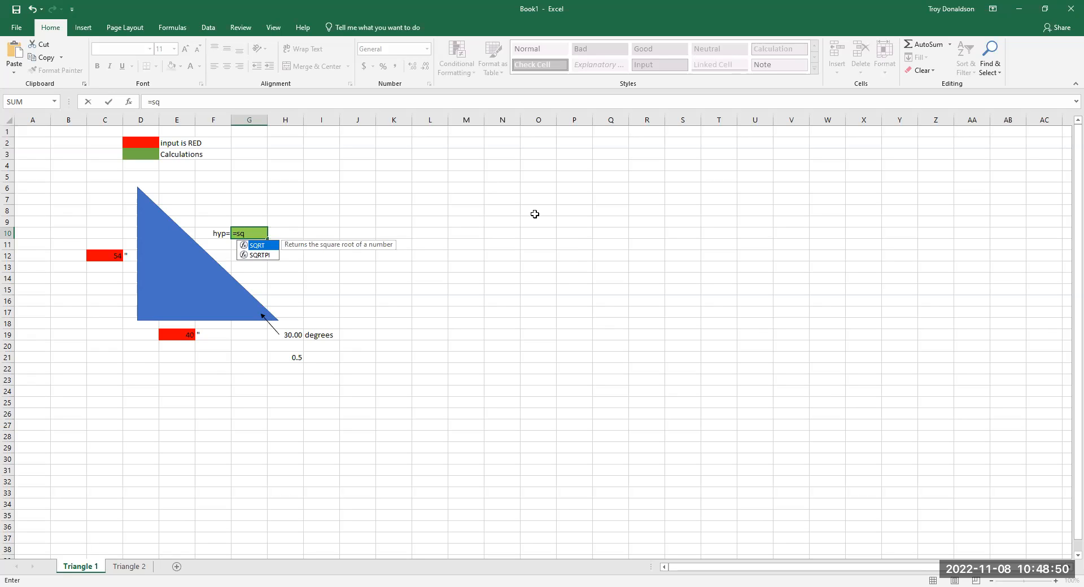
key("BackSpace")
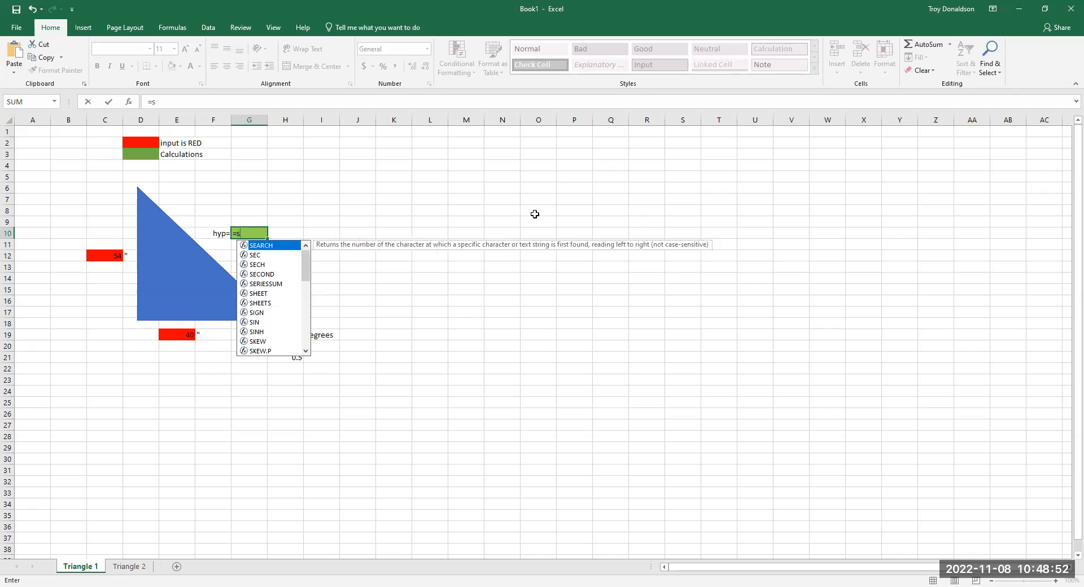
key("BackSpace")
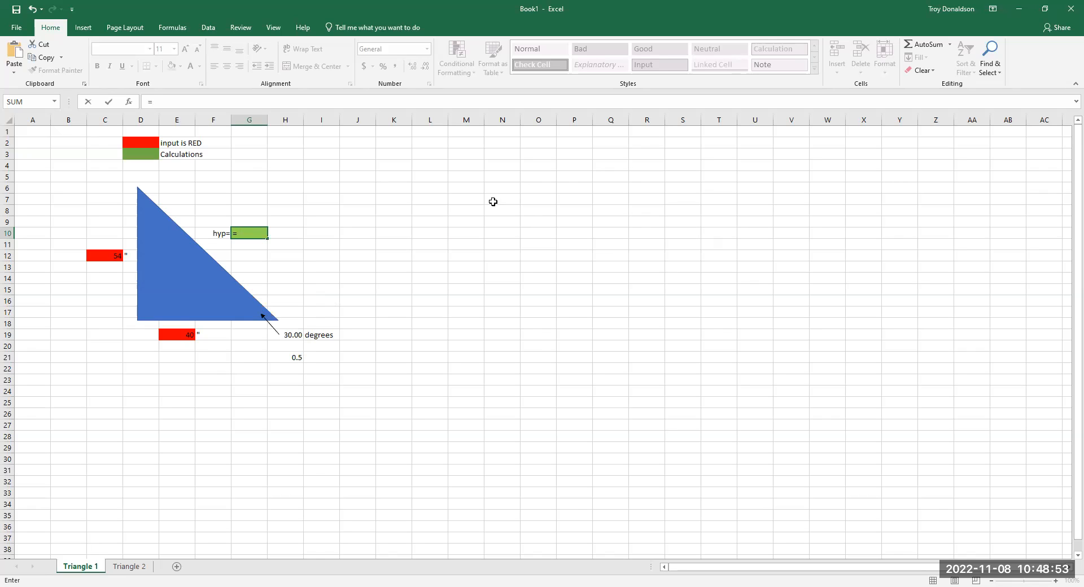
left_click(116, 257)
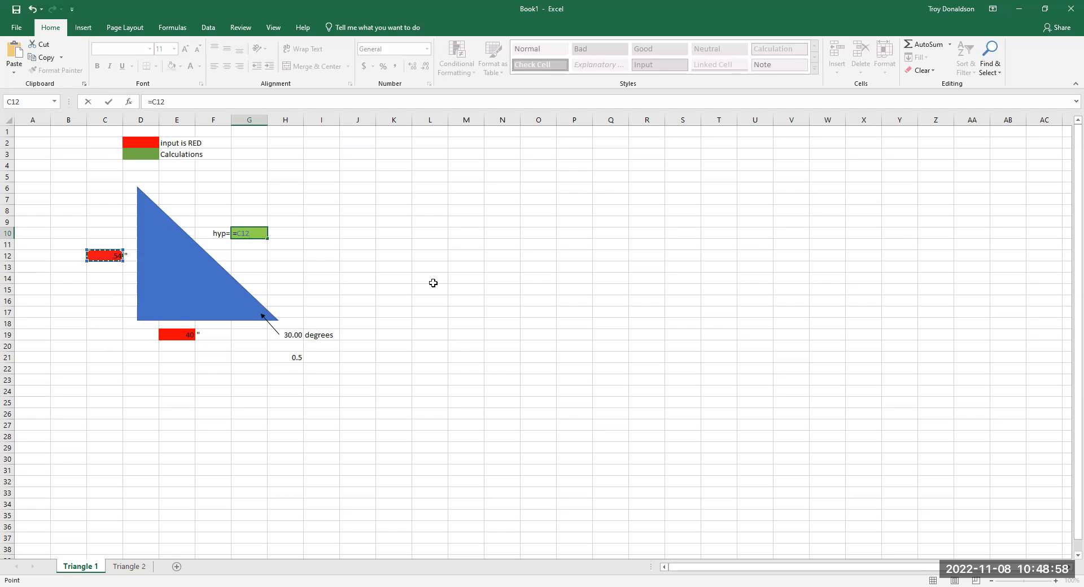
type("^2")
key("Return")
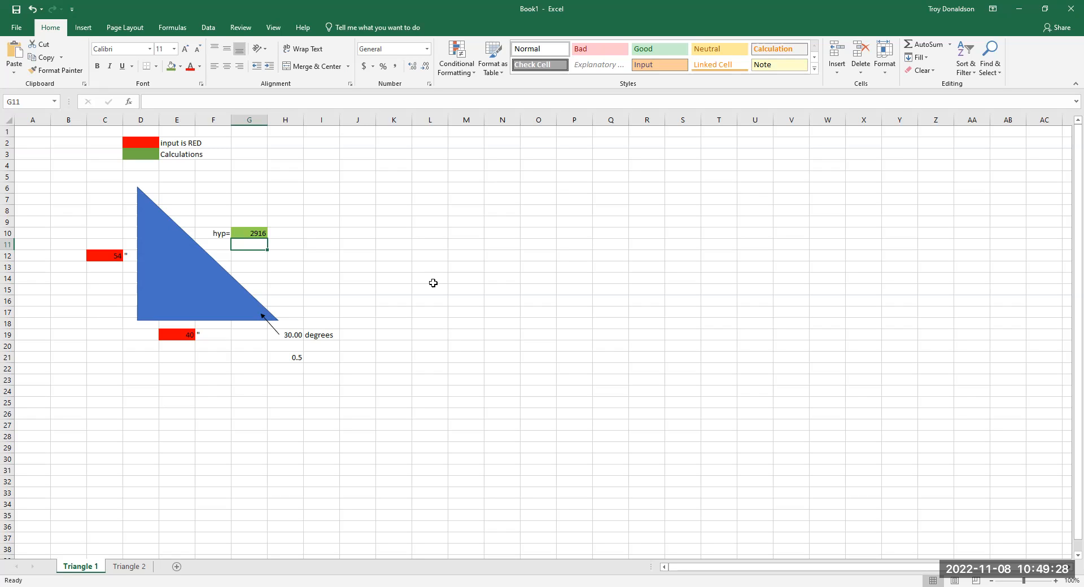
- Extend the hypotenuse formula in G10 to =C12^2+E19^2 by adding the square of the horizontal side
left_click(258, 234)
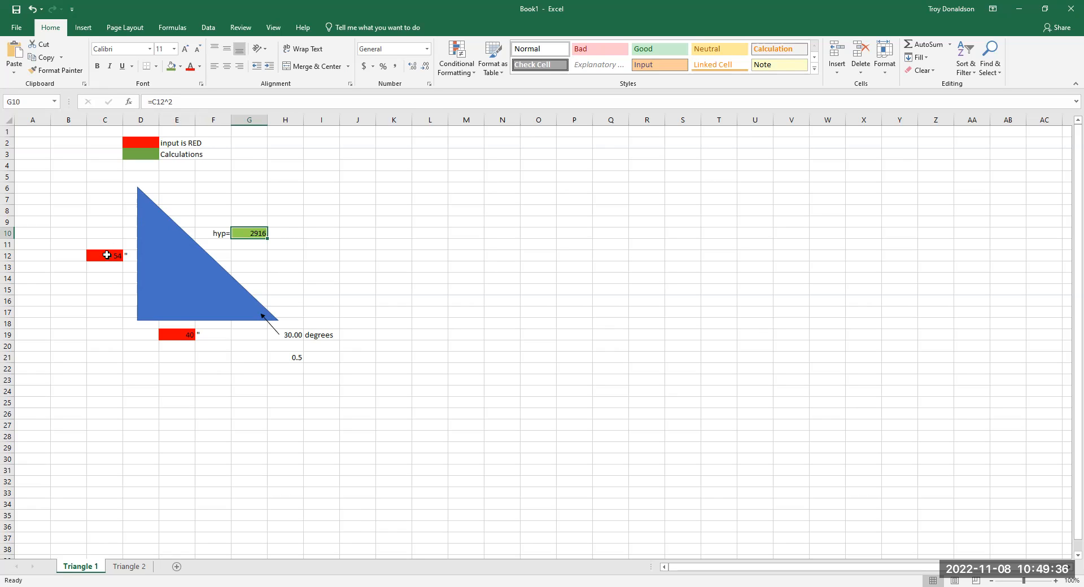
left_click(182, 99)
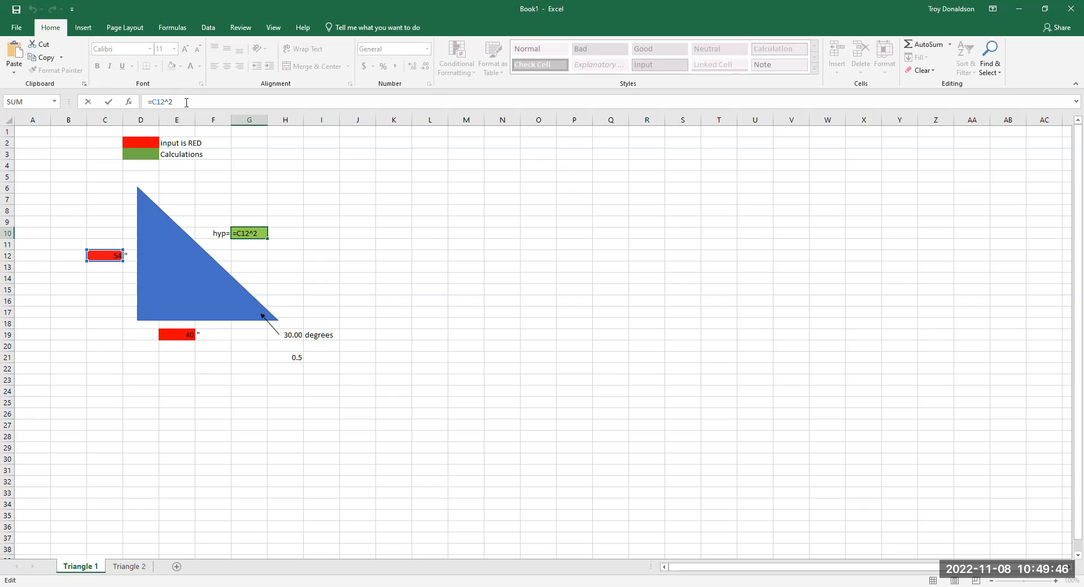
type("+")
left_click(181, 336)
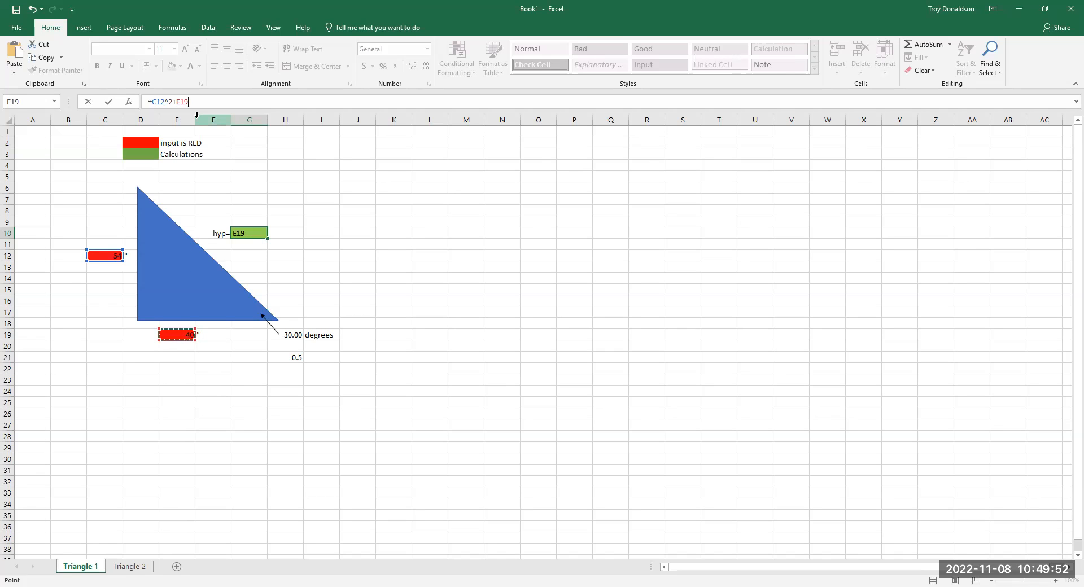
type("^2")
key("Return")
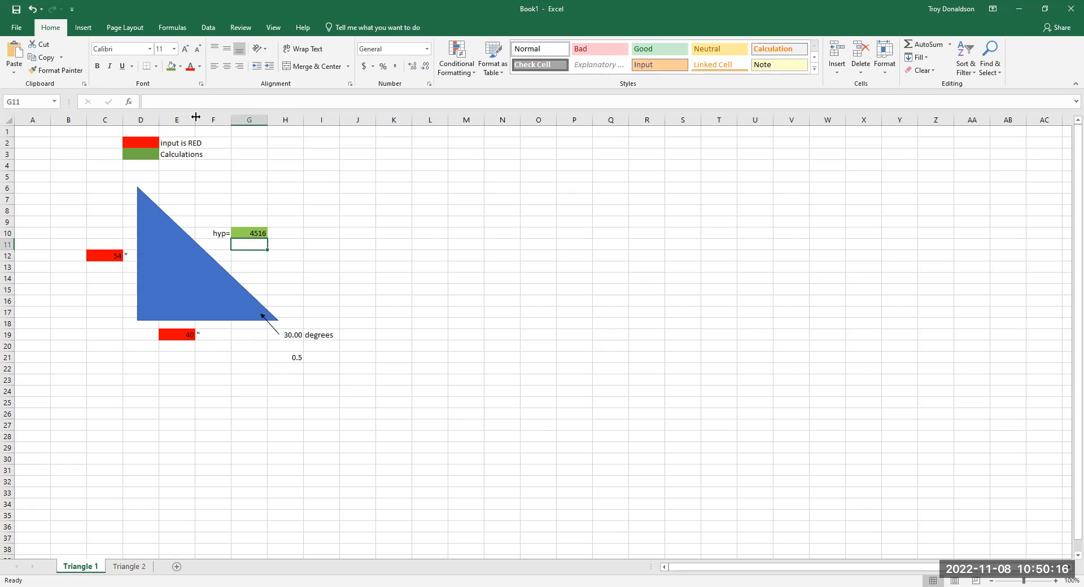
- Wrap the sum of squares in G10 in a square root so the formula reads =SQRT(C12^2+E19^2)
left_click(256, 234)
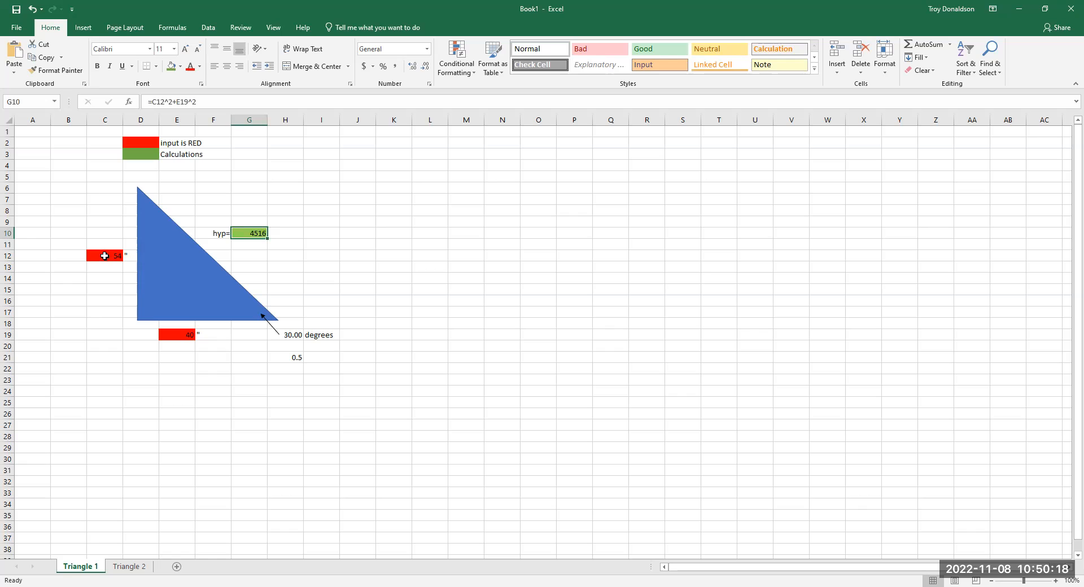
left_click(156, 101)
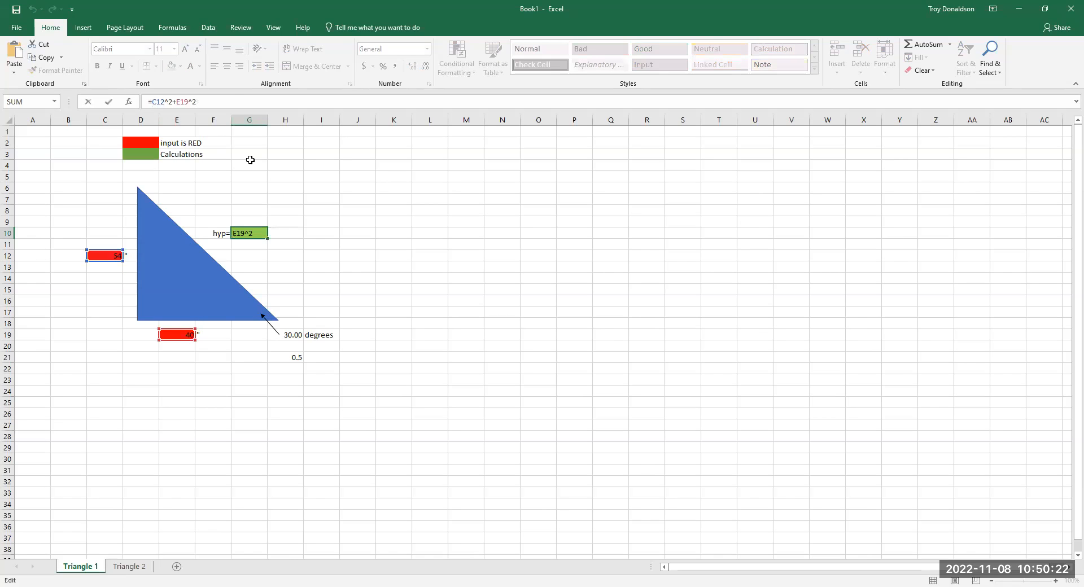
type("sq")
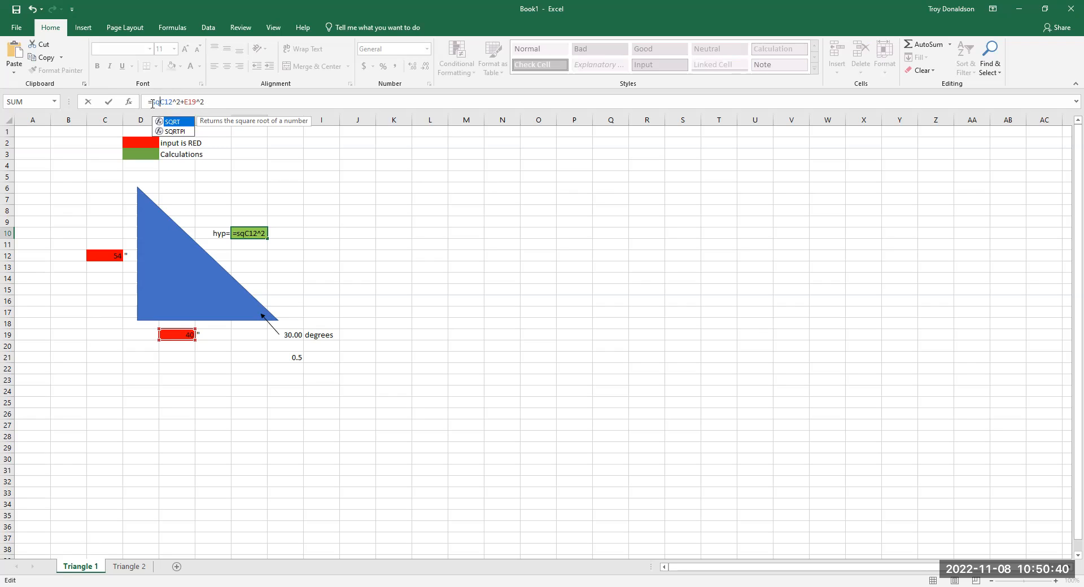
double_click(178, 124)
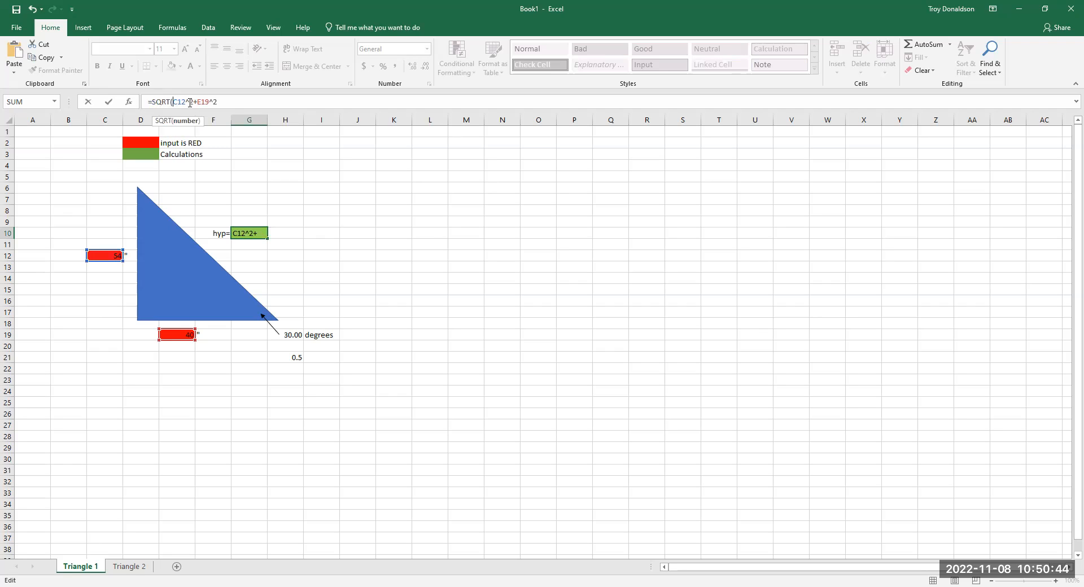
type(")")
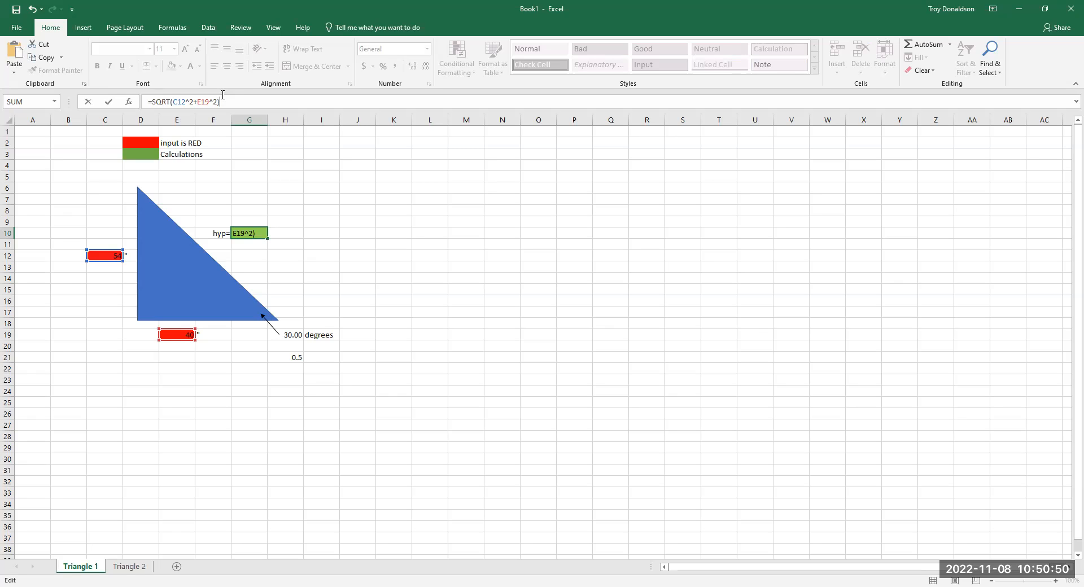
key("Return")
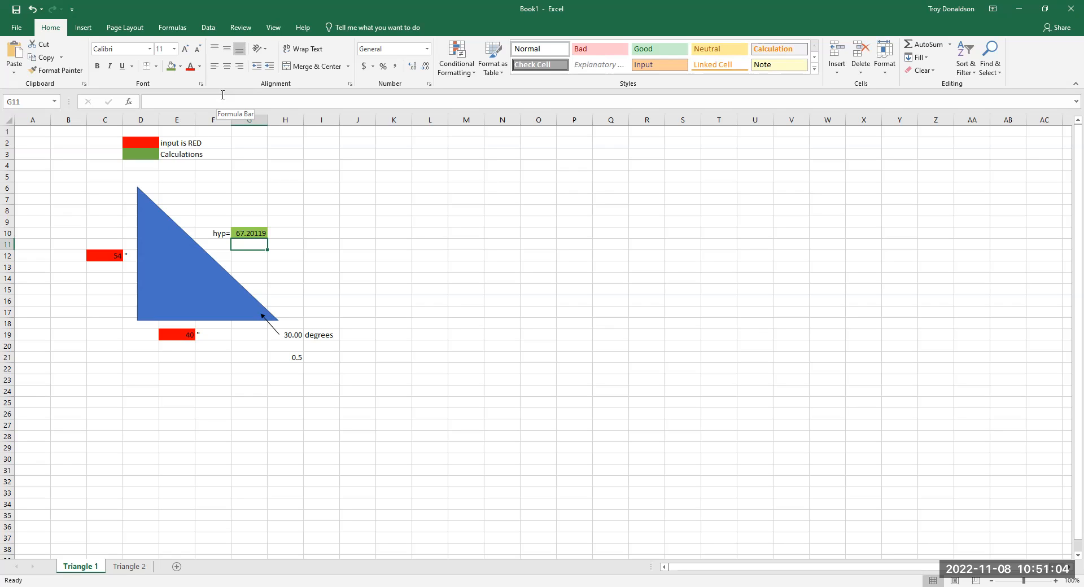
left_click_drag(467, 300, 460, 291)
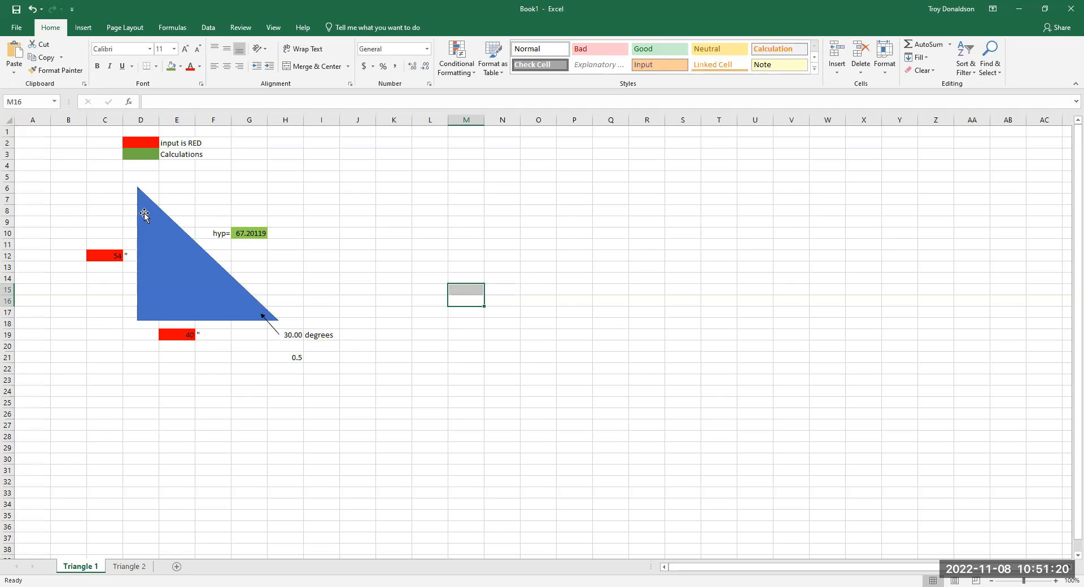
- Enter the label A in D6 at the triangle's top corner and align it right
left_click(150, 185)
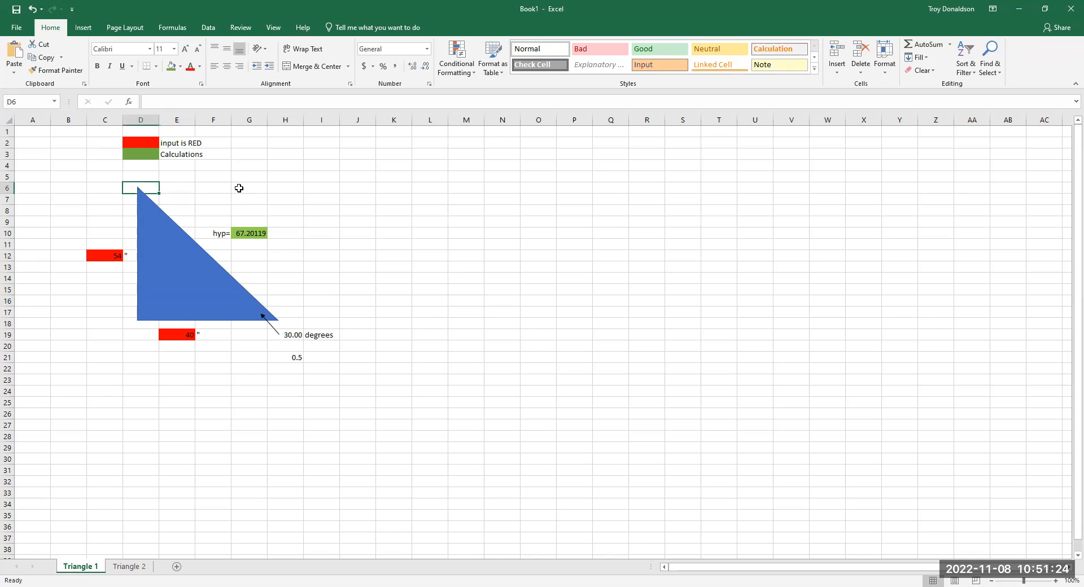
type("A")
left_click(240, 188)
left_click(154, 188)
left_click(240, 67)
left_click(215, 186)
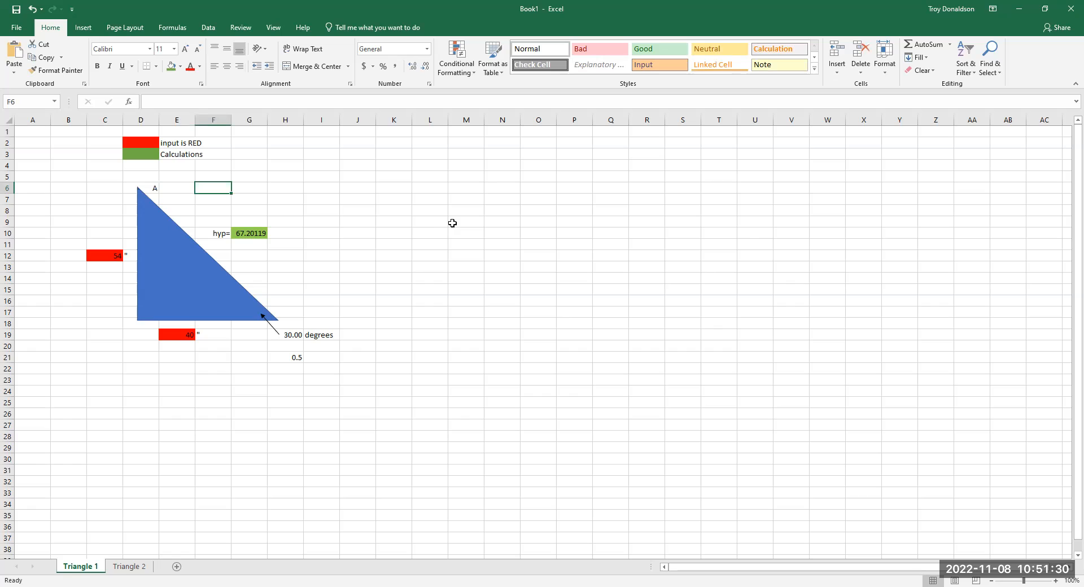
- Change the label in D6 to "Angle A="
left_click(156, 189)
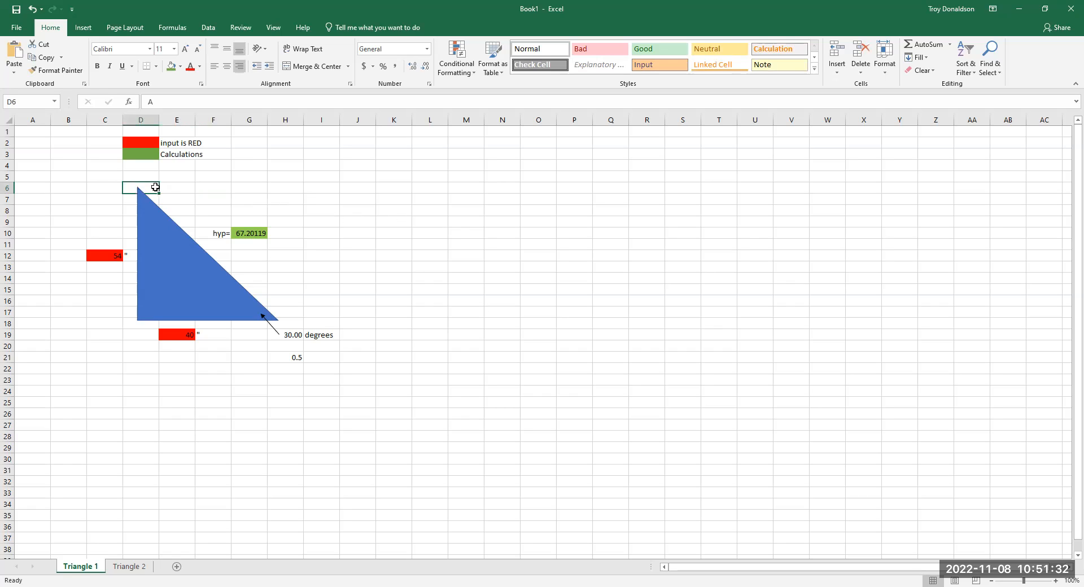
left_click(148, 104)
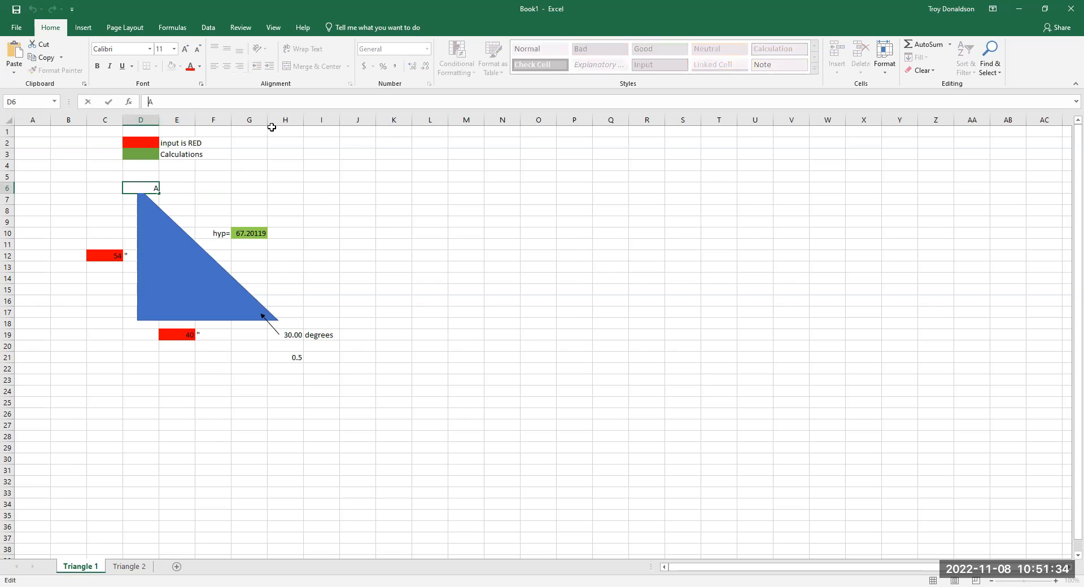
type("Angle A")
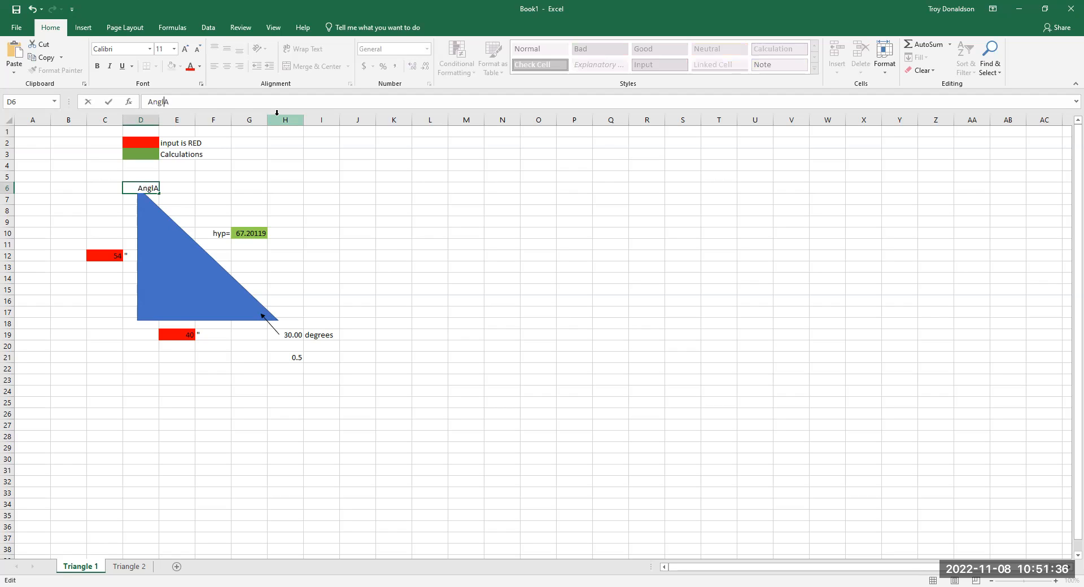
left_click(192, 104)
type("+")
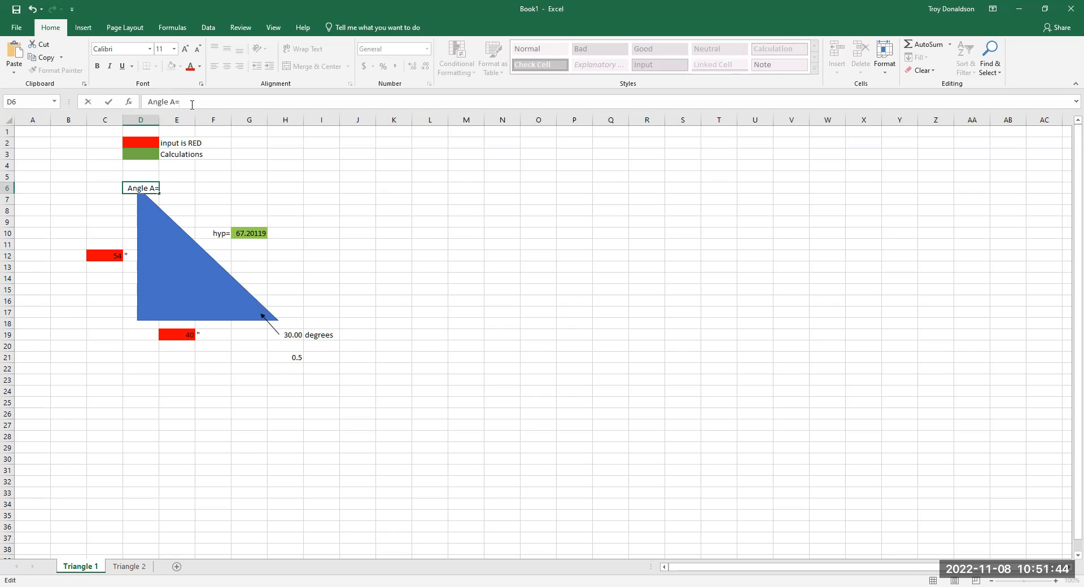
key("Return")
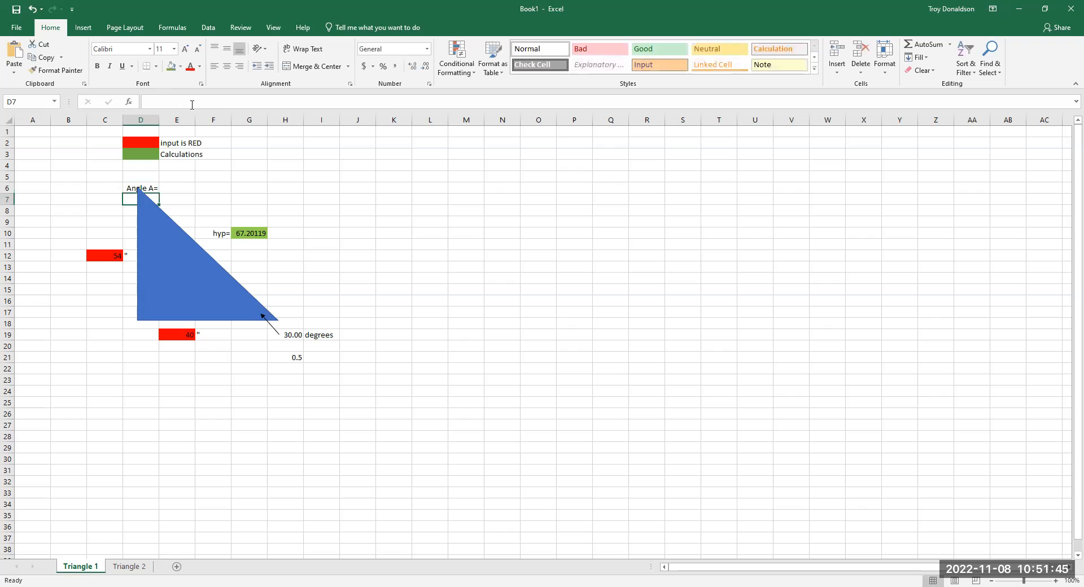
- Move the triangle down slightly so that its top corner sits just below the "Angle A=" label
left_click(178, 243)
left_click_drag(178, 243, 177, 247)
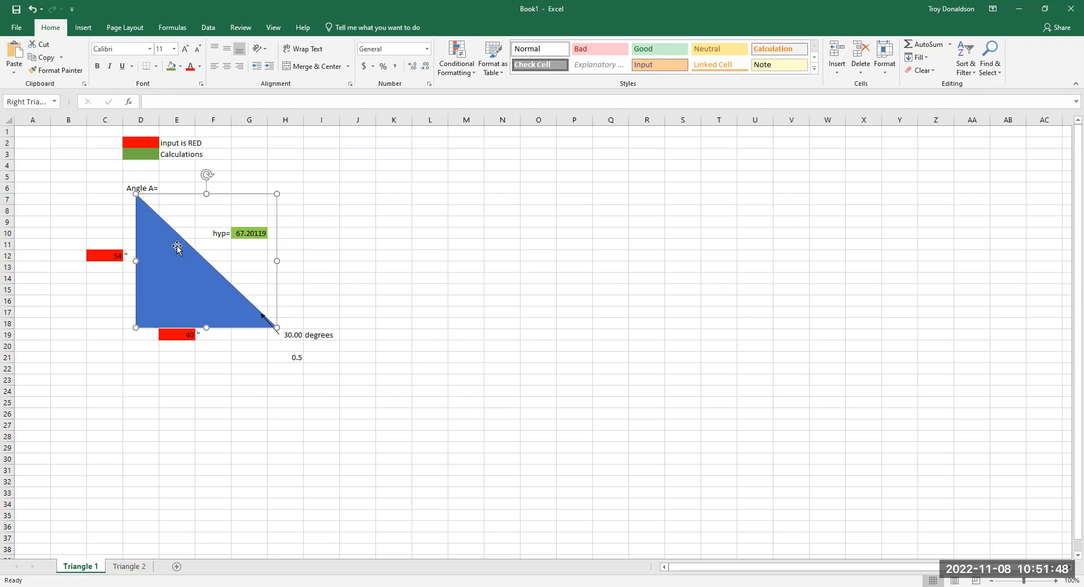
left_click(183, 186)
left_click(587, 291)
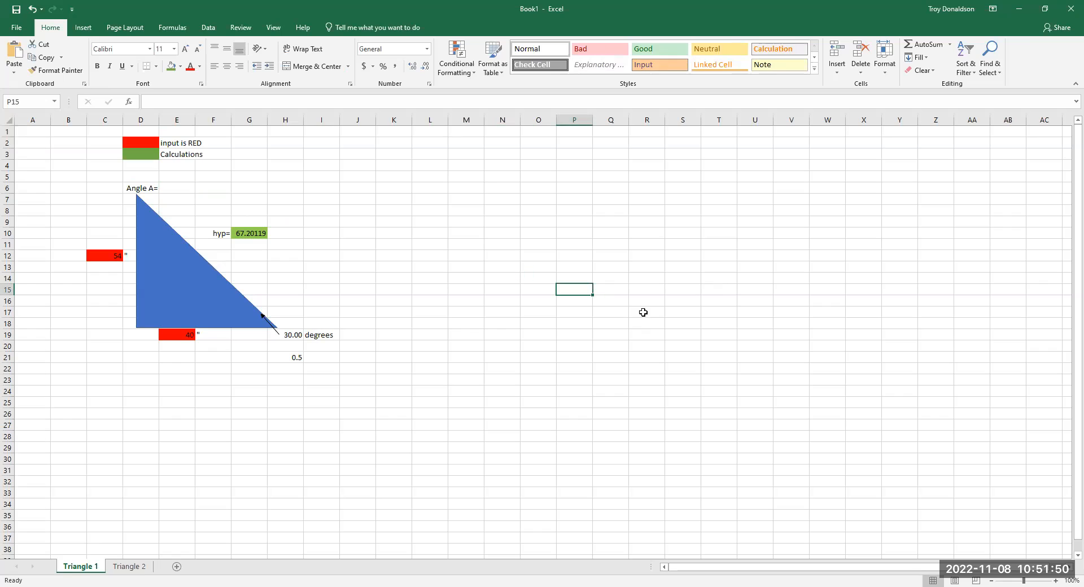
- Enter =sin in E6 beside the "Angle A=" label, comparing the suggested SINH, ASIN and ASINH functions
left_click(177, 191)
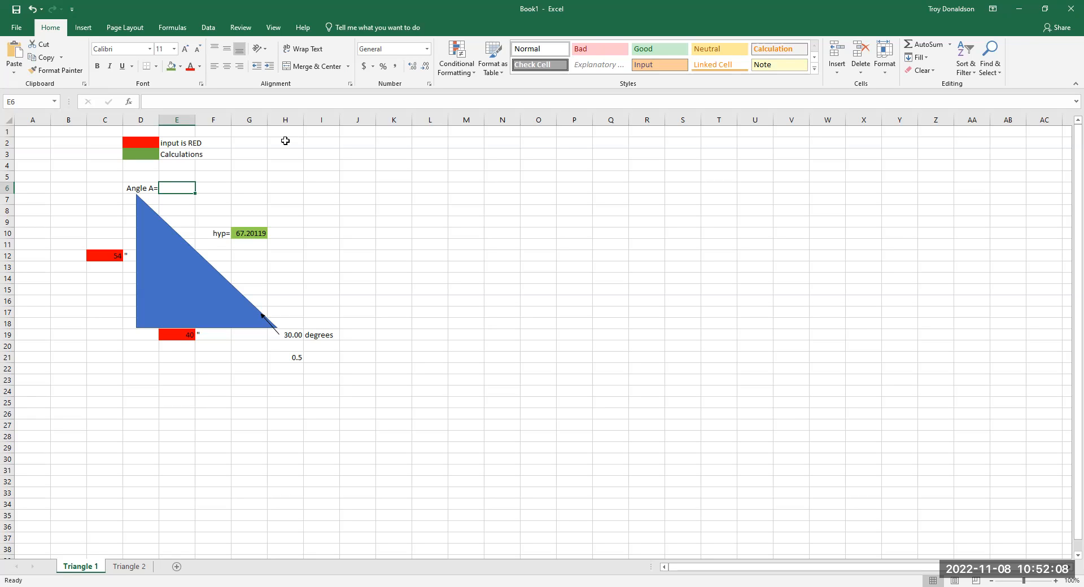
type("=")
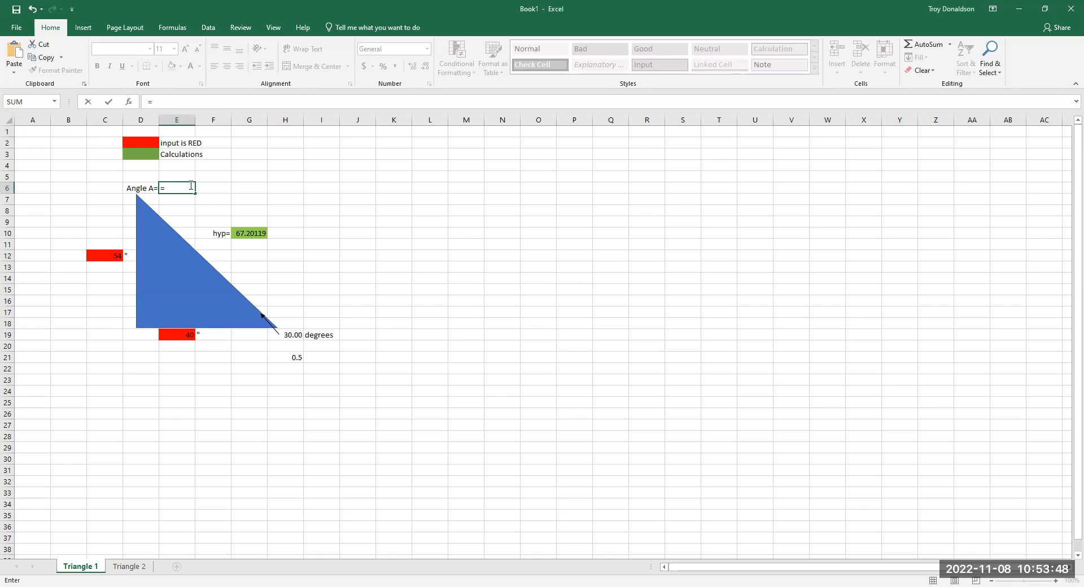
type("sin")
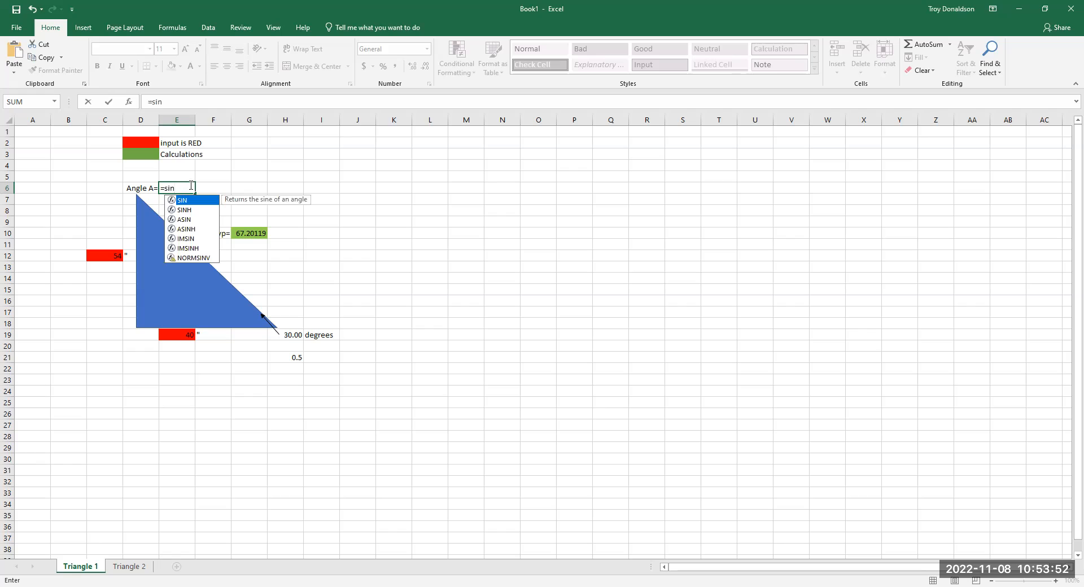
left_click(192, 210)
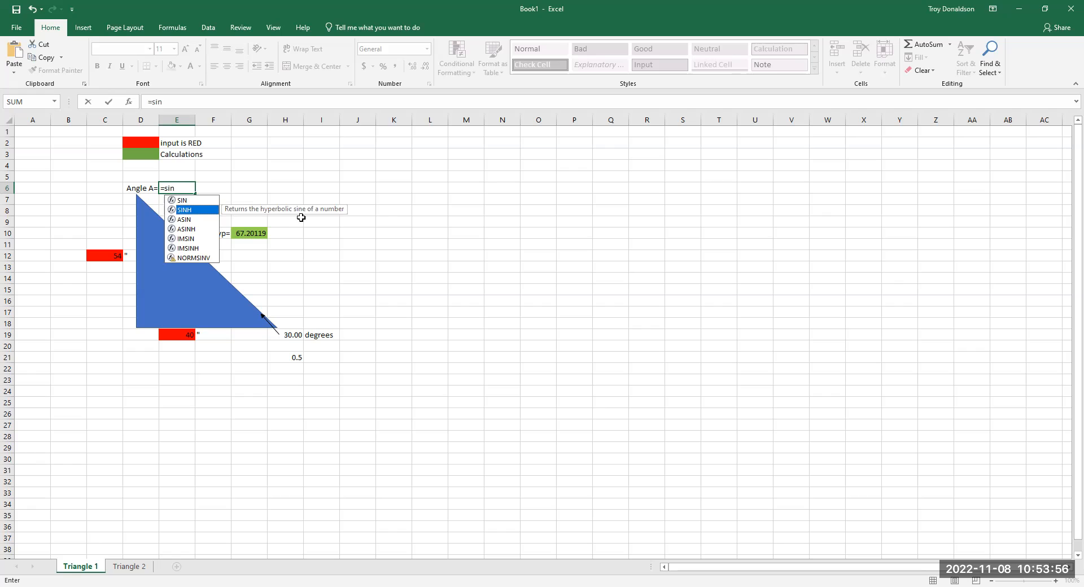
left_click(188, 221)
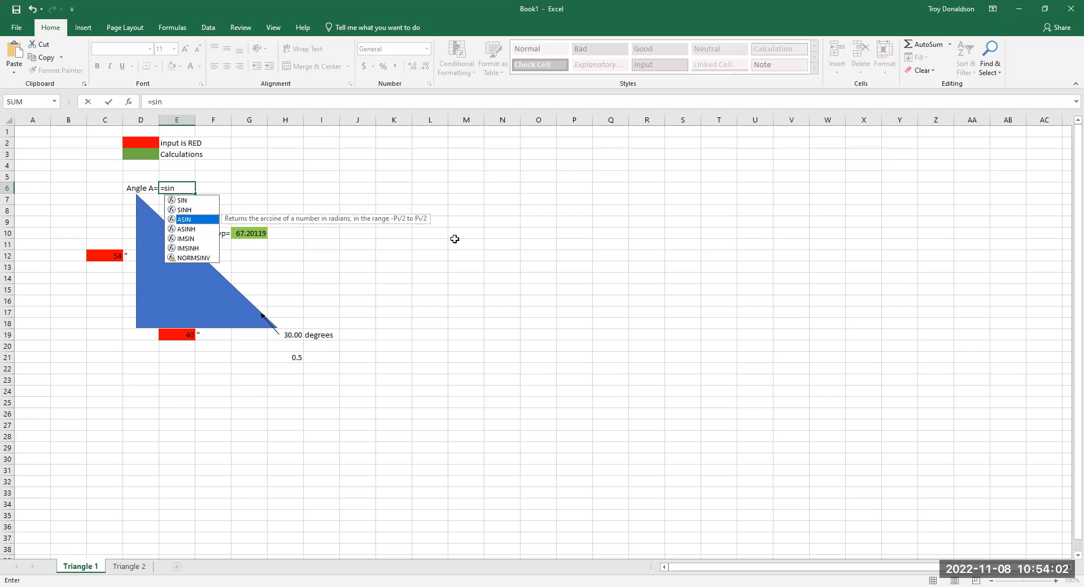
left_click(192, 230)
left_click(190, 210)
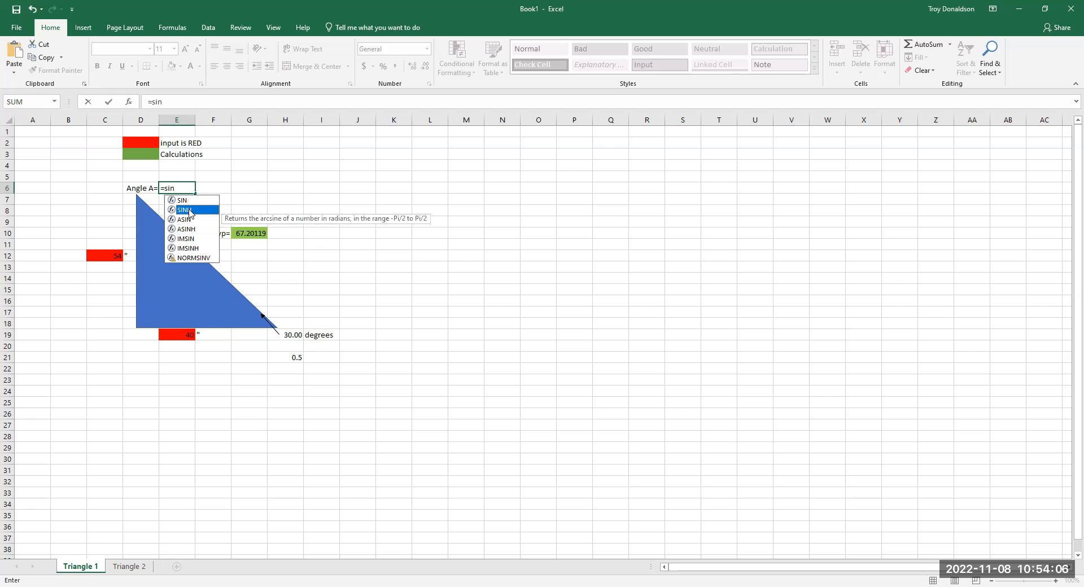
left_click(186, 219)
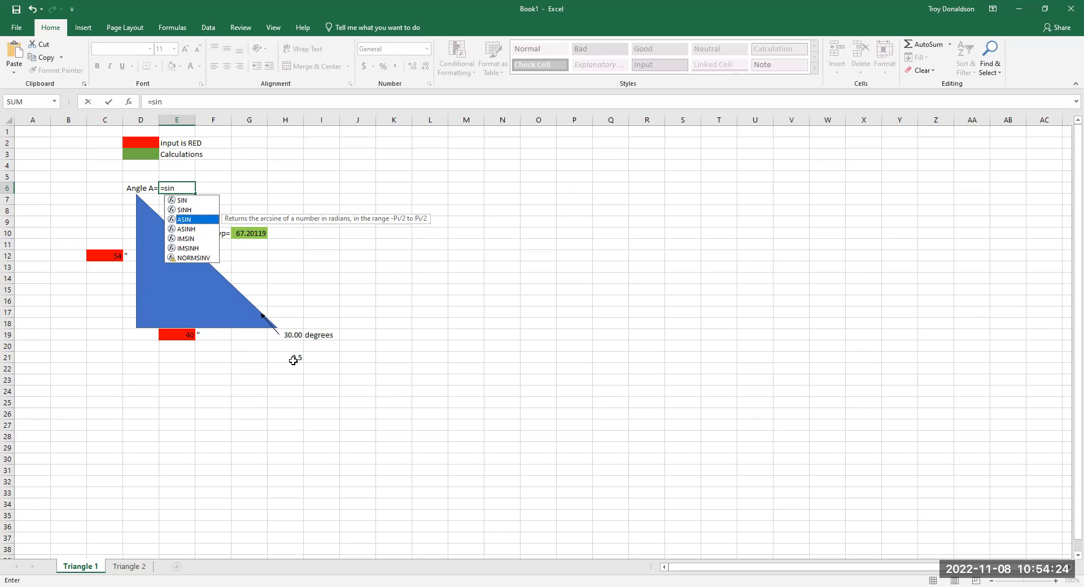
left_click(430, 380)
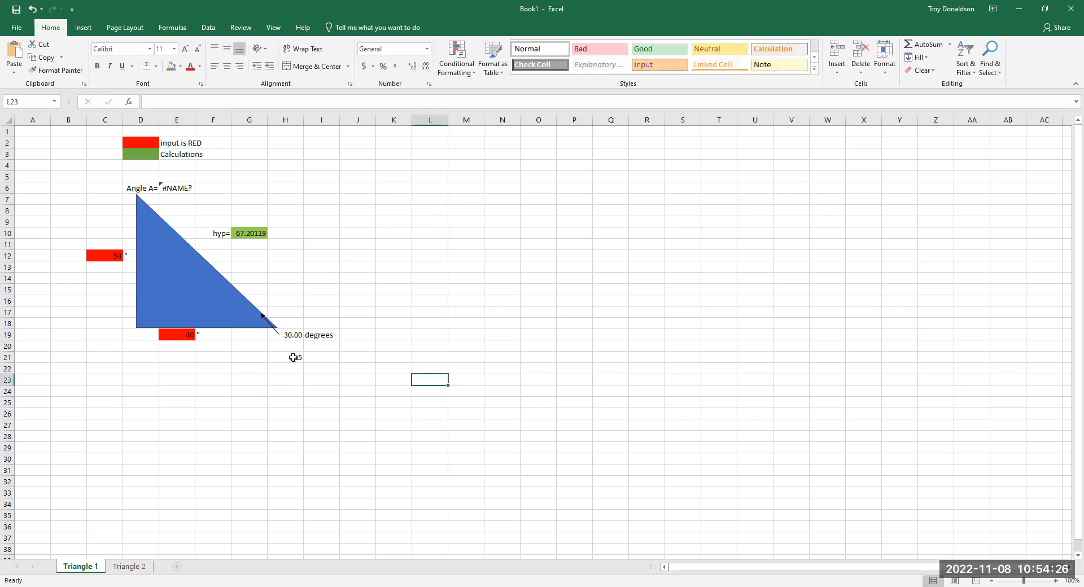
- Check the sine formula in H21 that uses the degrees value, and select cell J21
left_click(290, 357)
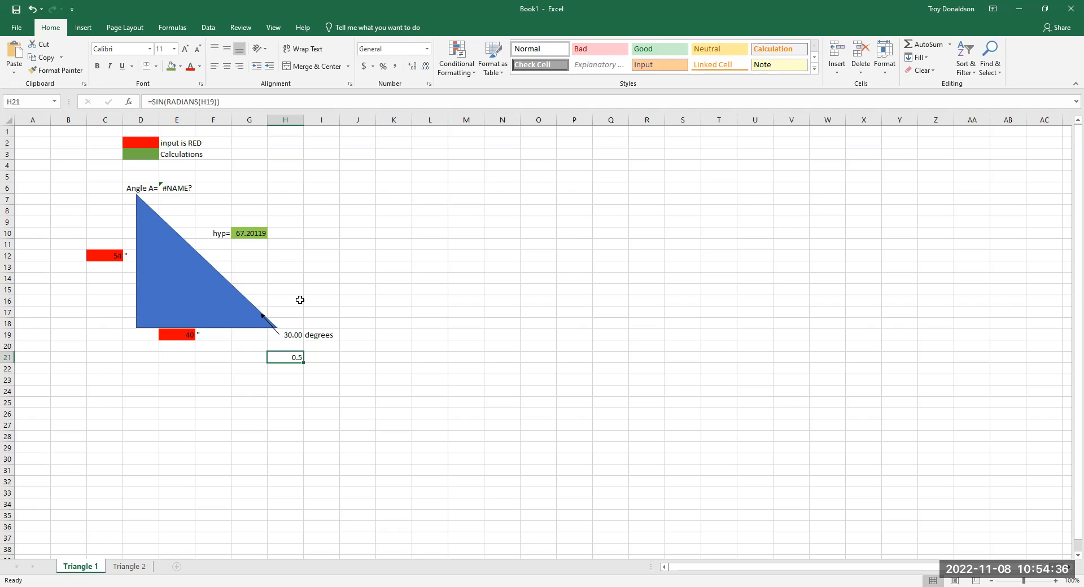
left_click(356, 355)
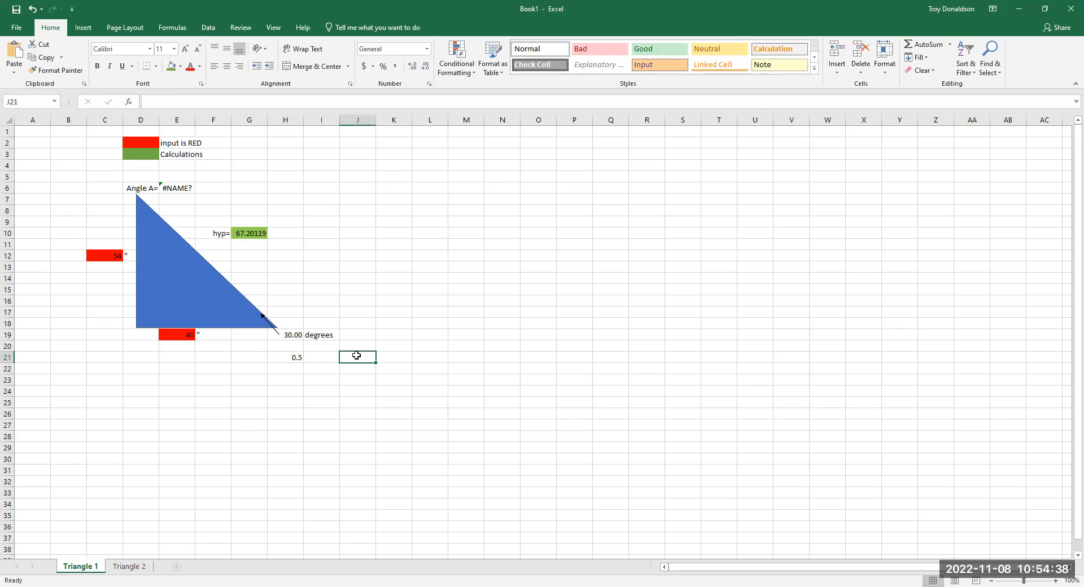
- Enter =SIN(H19) in J21 to take the sine of the 30.00 degrees value directly
type("si")
key("BackSpace")
key("BackSpace")
type("=")
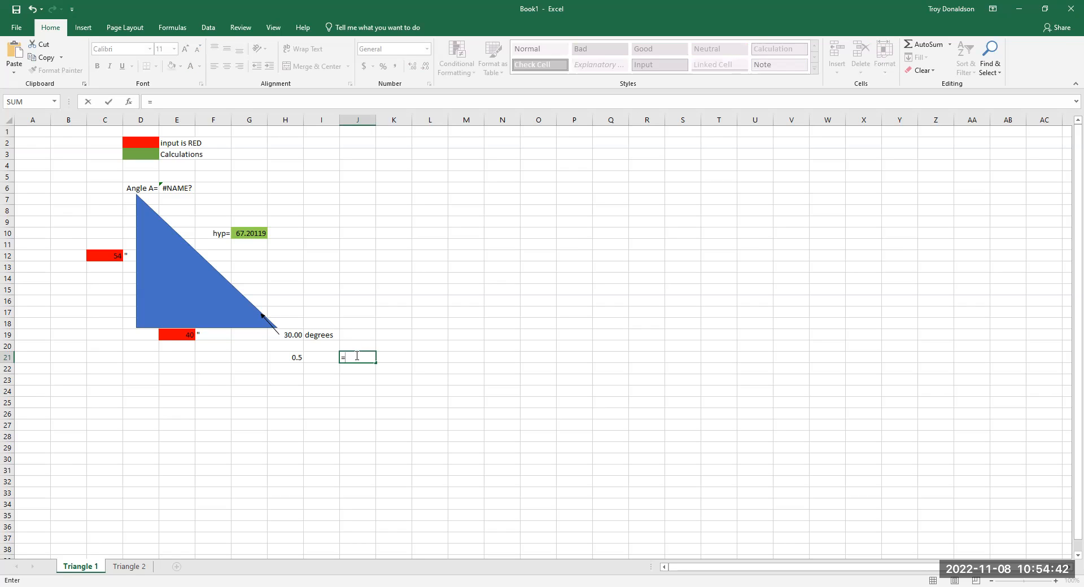
type("sin")
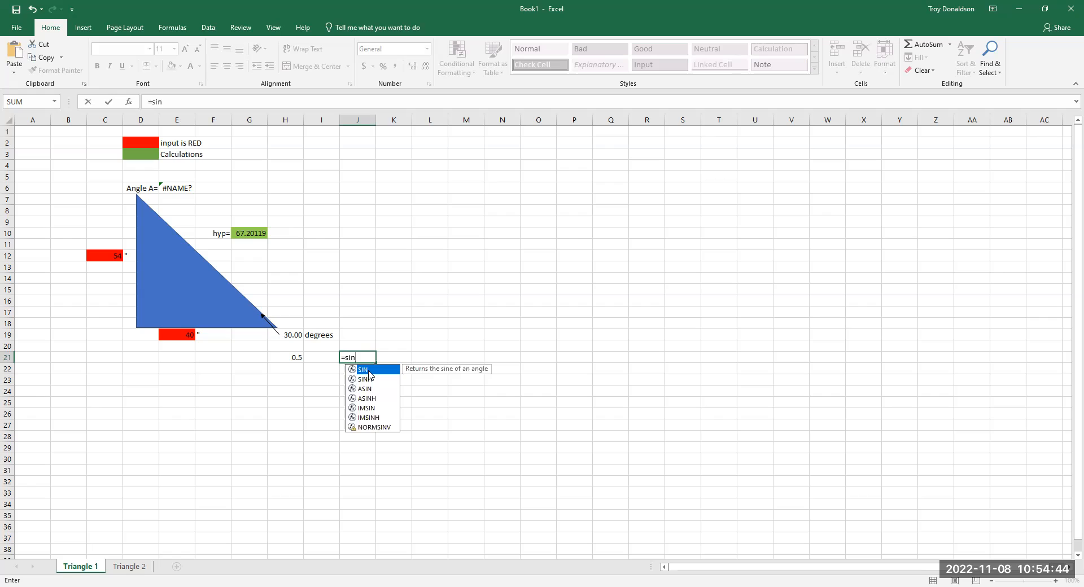
double_click(369, 371)
left_click(294, 337)
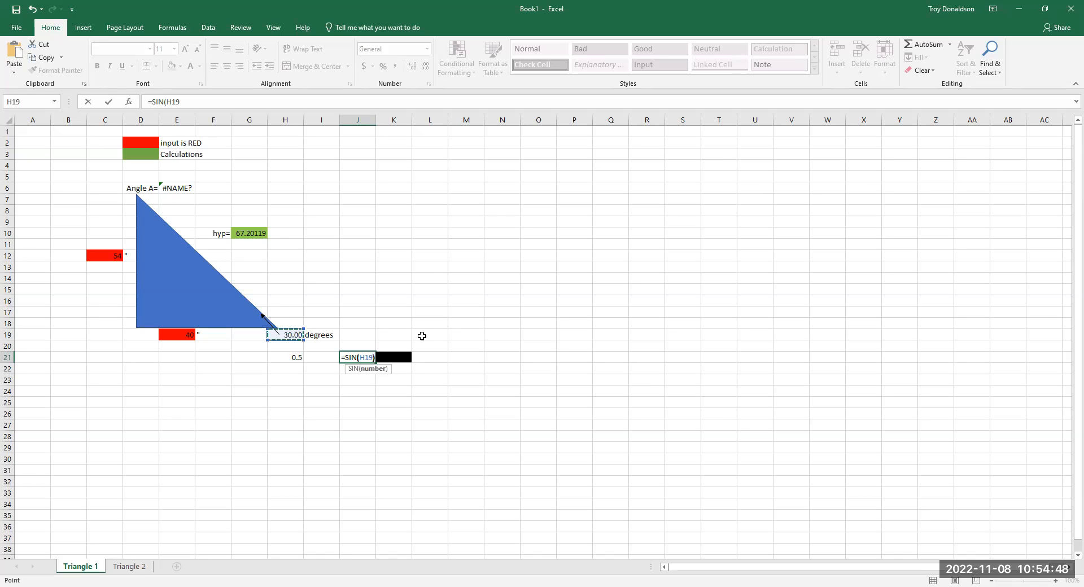
key("Return")
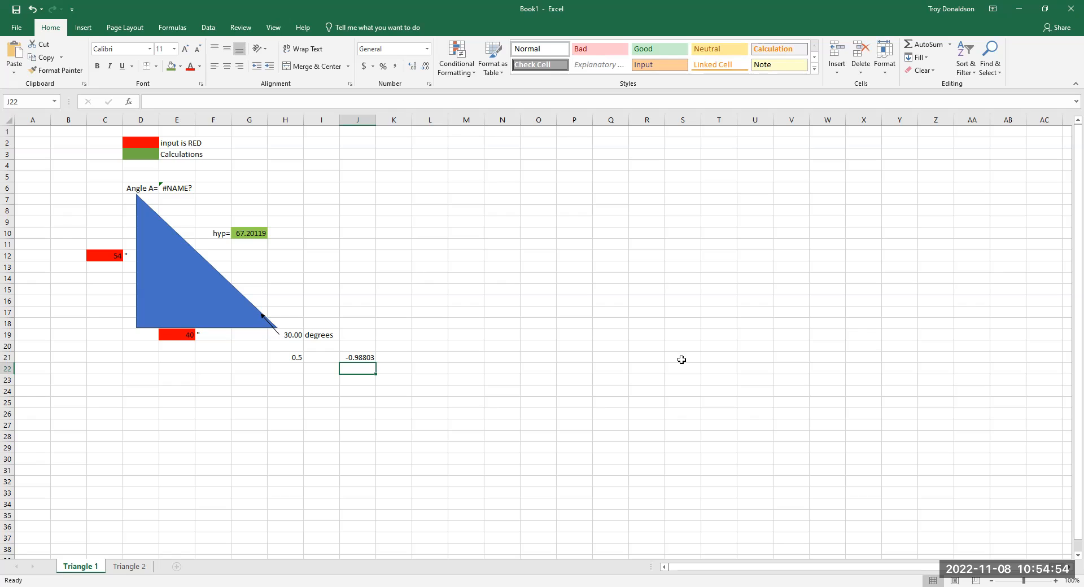
- Wrap the H19 reference in J21 with the RADIANS function so the formula reads =SIN(RADIANS(H19))
left_click(364, 358)
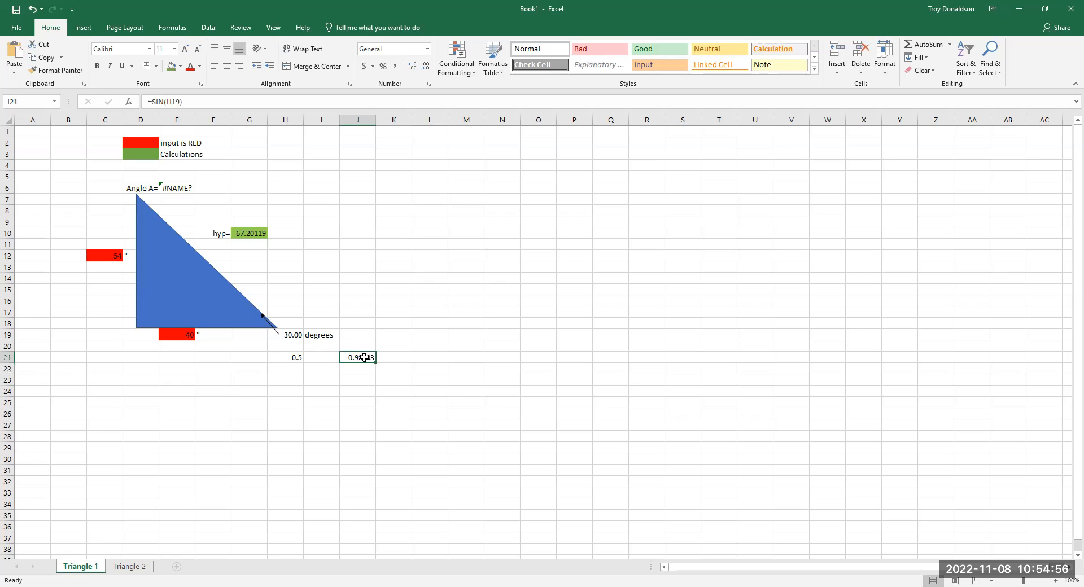
left_click(166, 101)
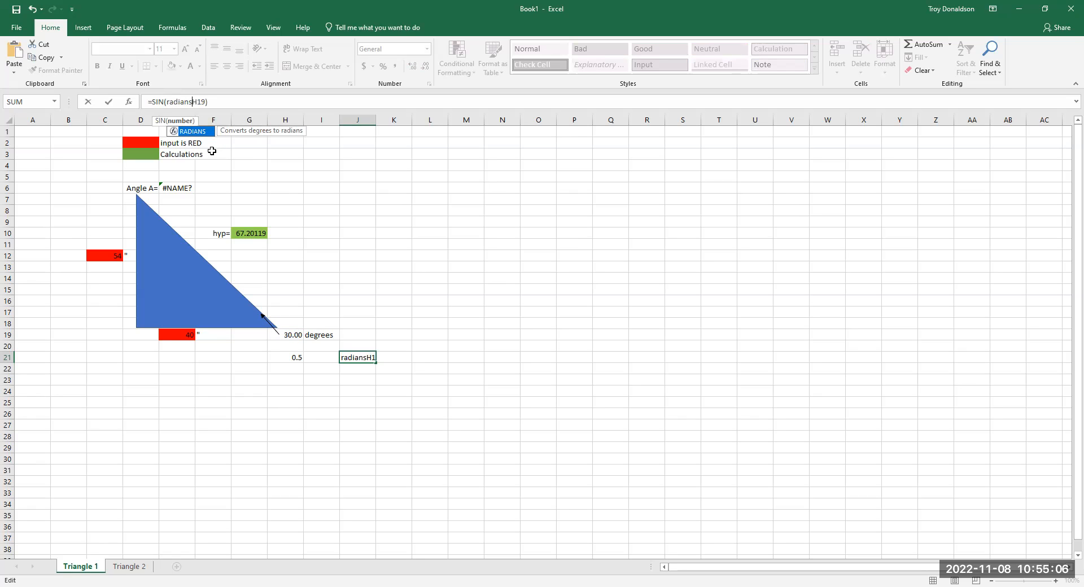
key("Tab")
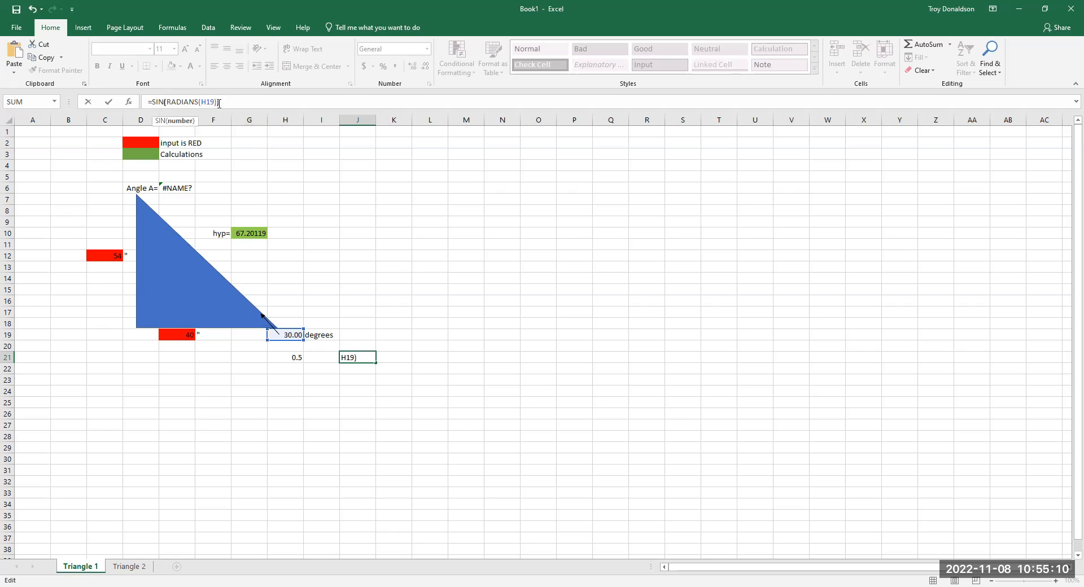
type(")")
key("ctrl+Return")
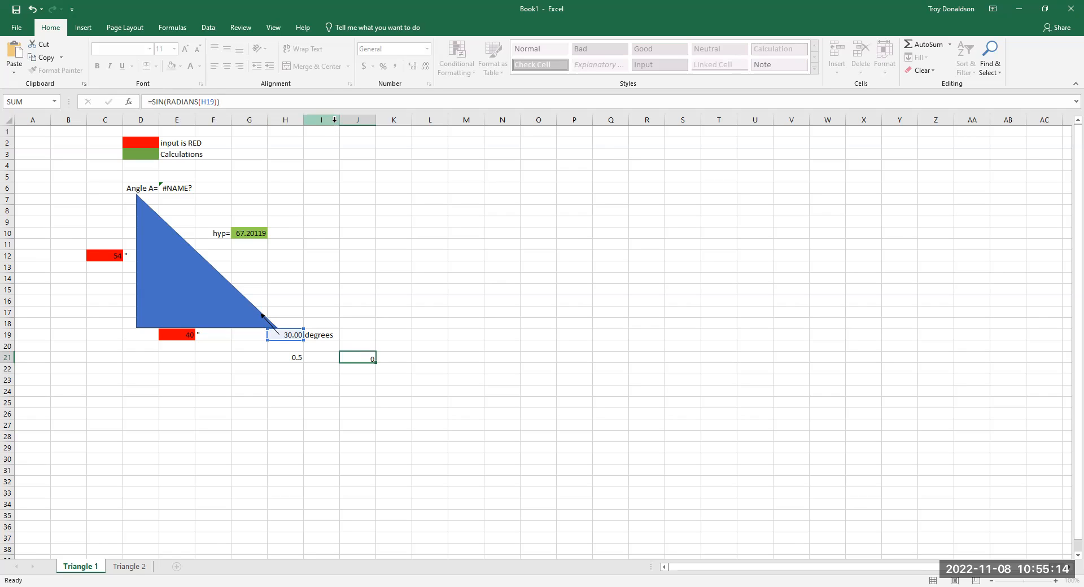
key("Return")
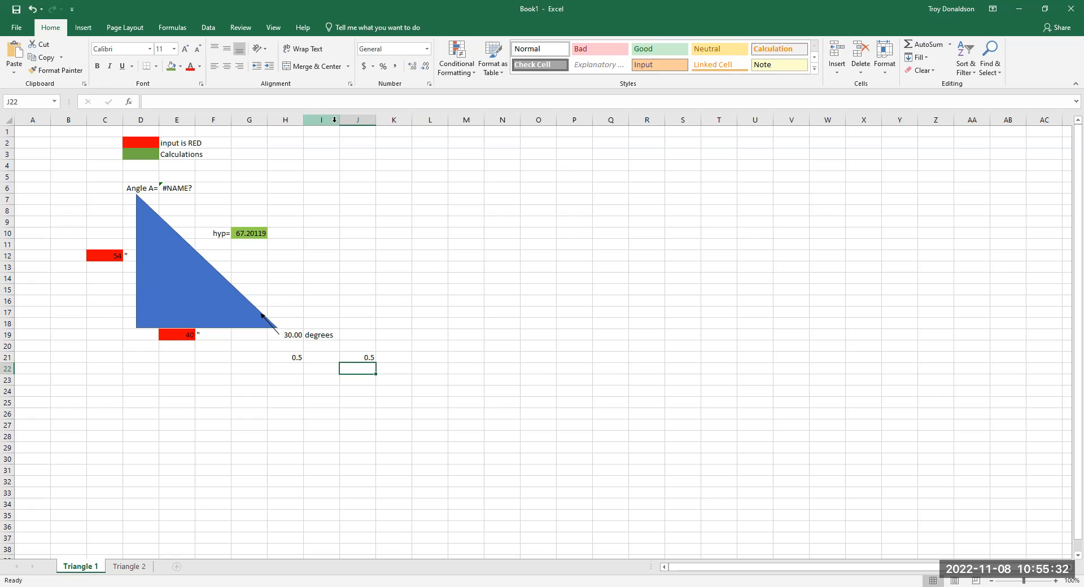
- Compare the descriptions of the RADIANS and DEGREES functions by starting a formula in J10, and clear the cell
left_click(357, 233)
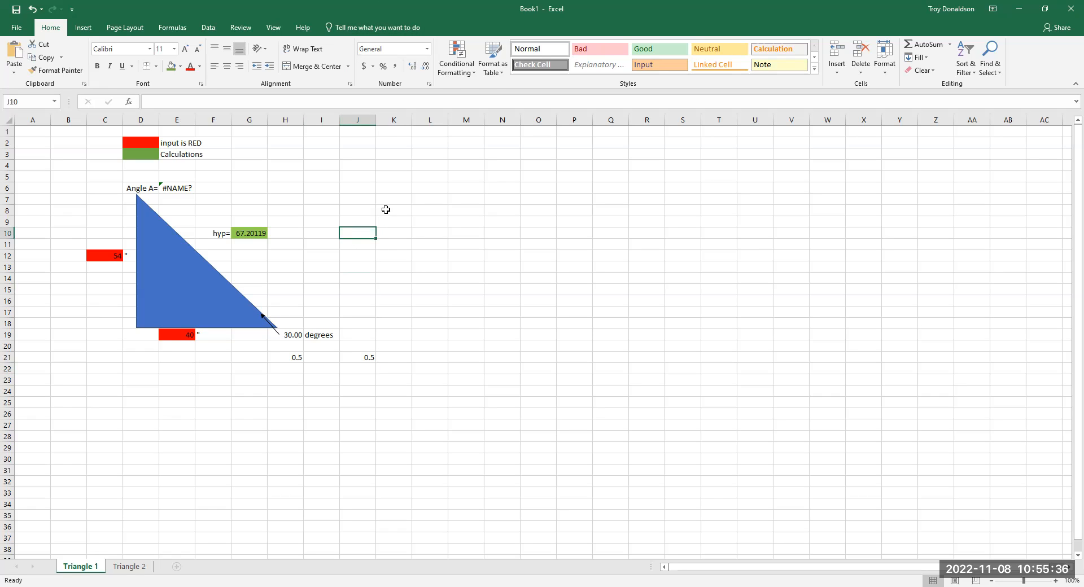
type("=")
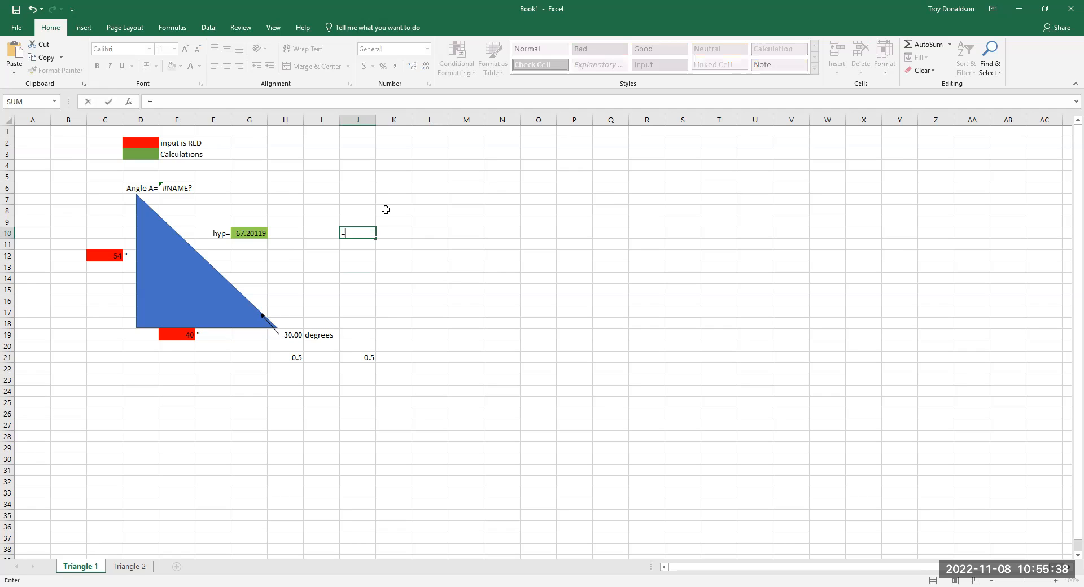
type("rad")
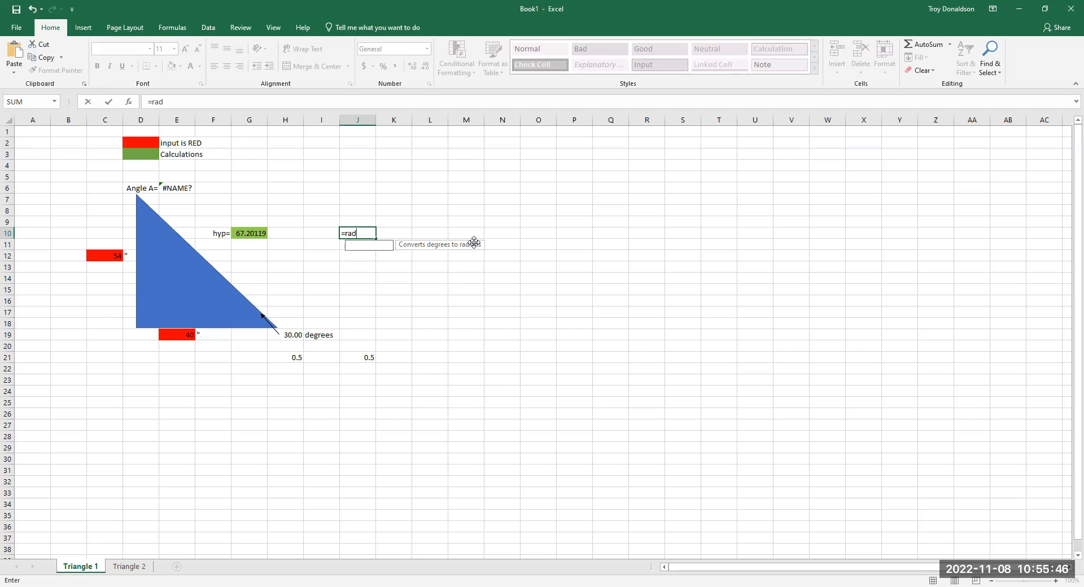
key("BackSpace")
key("BackSpace")
key("BackSpace")
type("degrees")
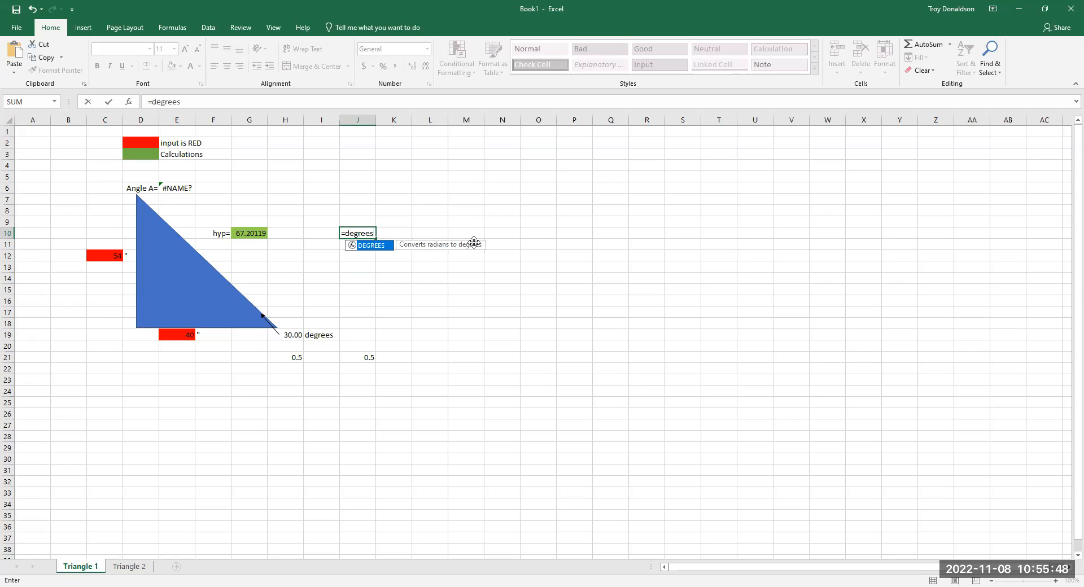
left_click(496, 312)
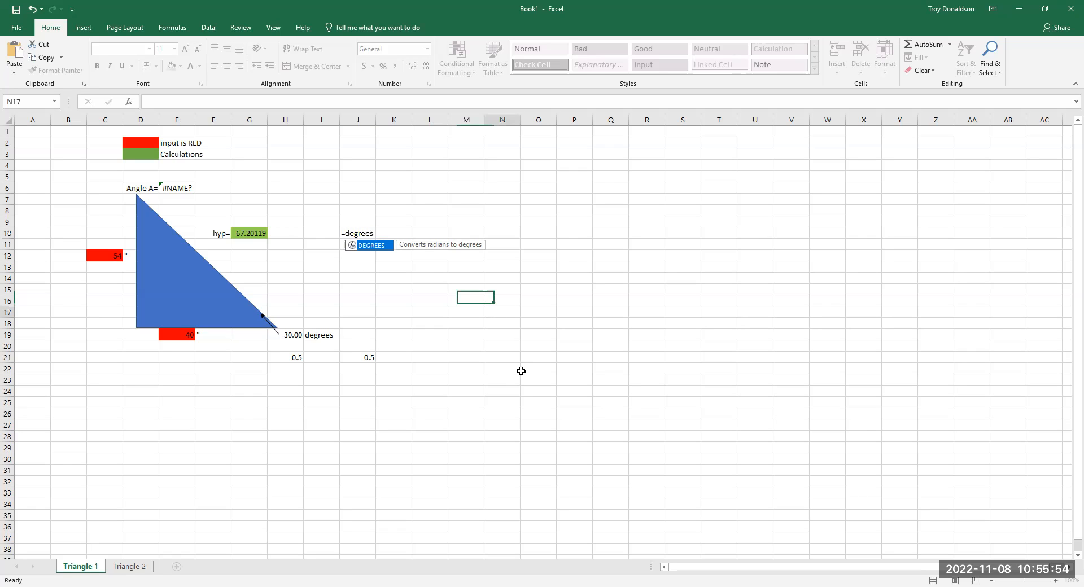
left_click(350, 233)
key("Delete")
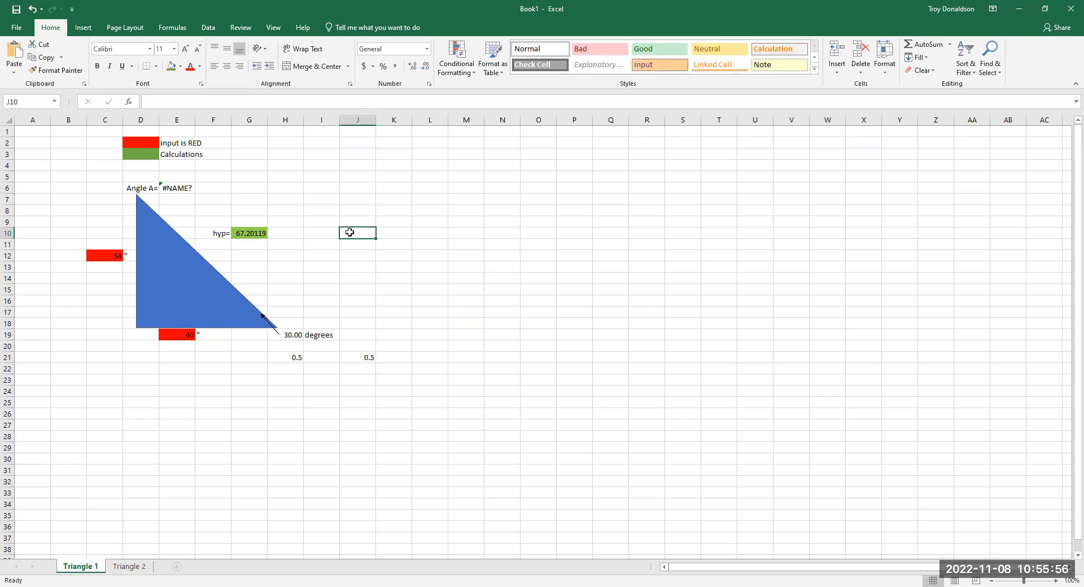
- Enter =DEGREES(H19) in J16 to try the DEGREES function on the angle value
left_click(364, 301)
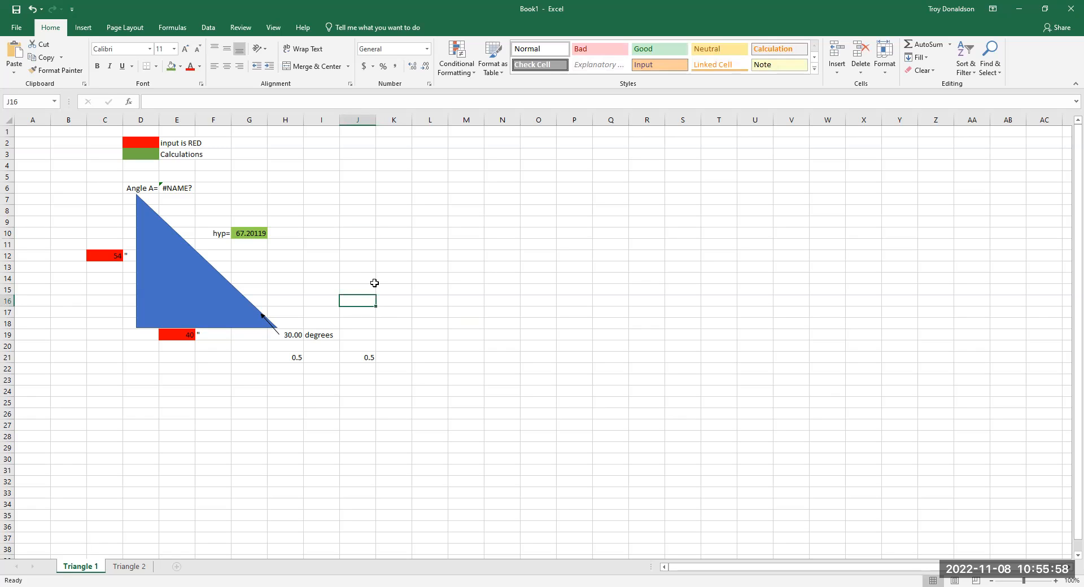
type("deg")
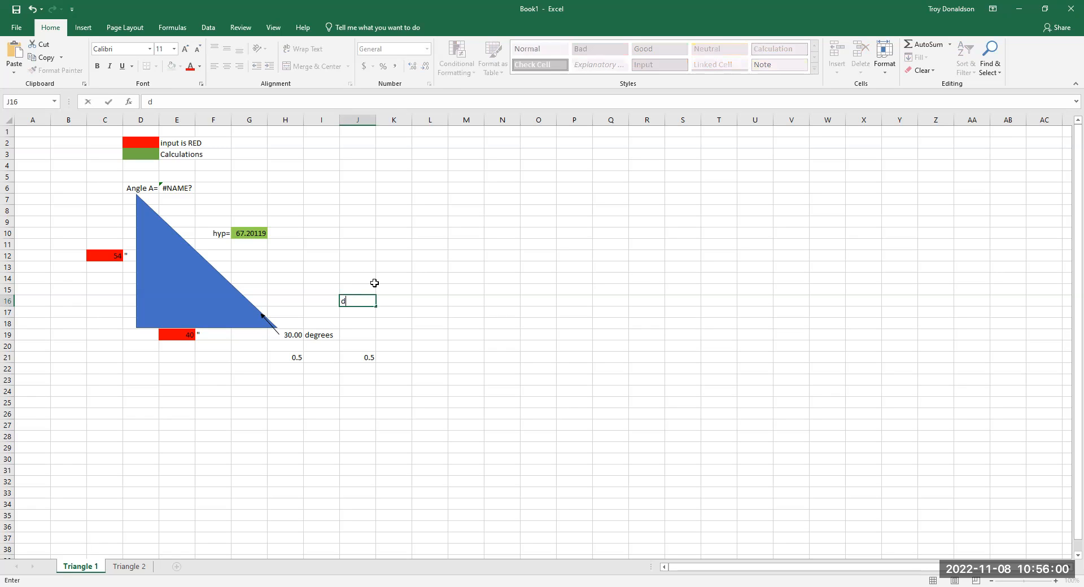
key("BackSpace")
key("BackSpace")
key("BackSpace")
type("=")
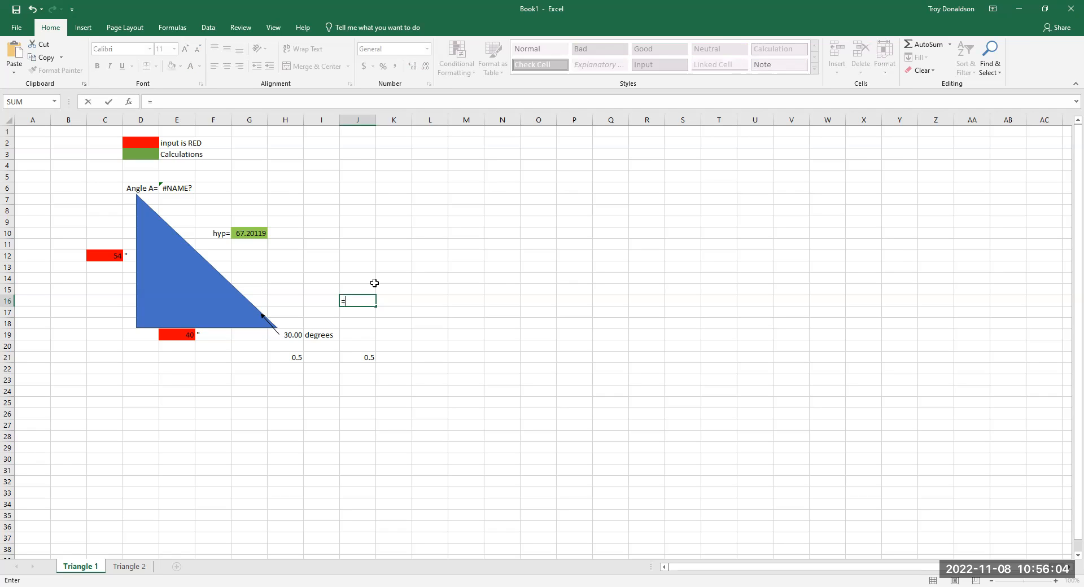
type("deg")
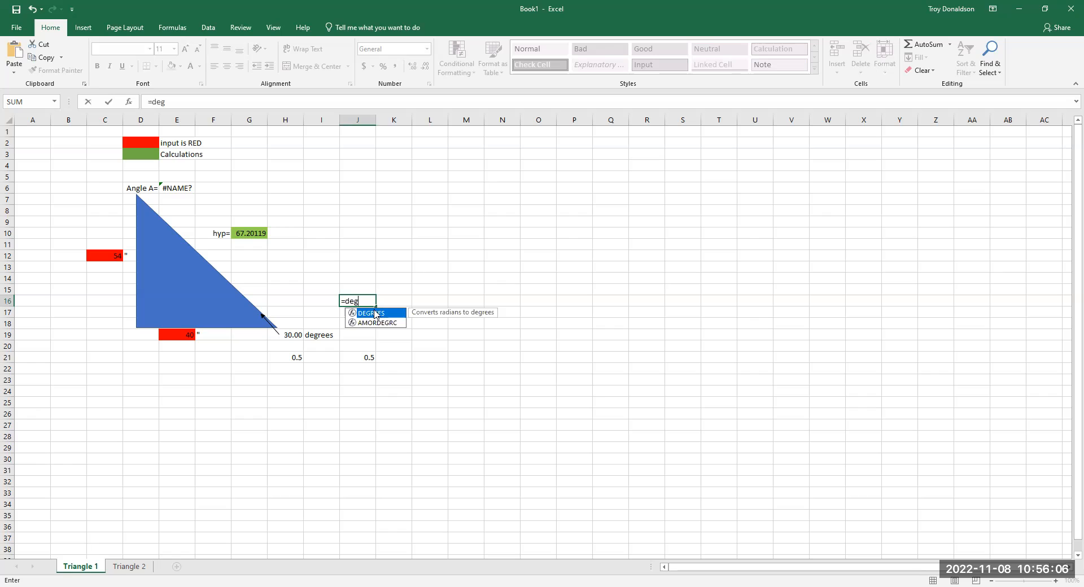
key("Tab")
left_click(291, 336)
type(")")
key("Return")
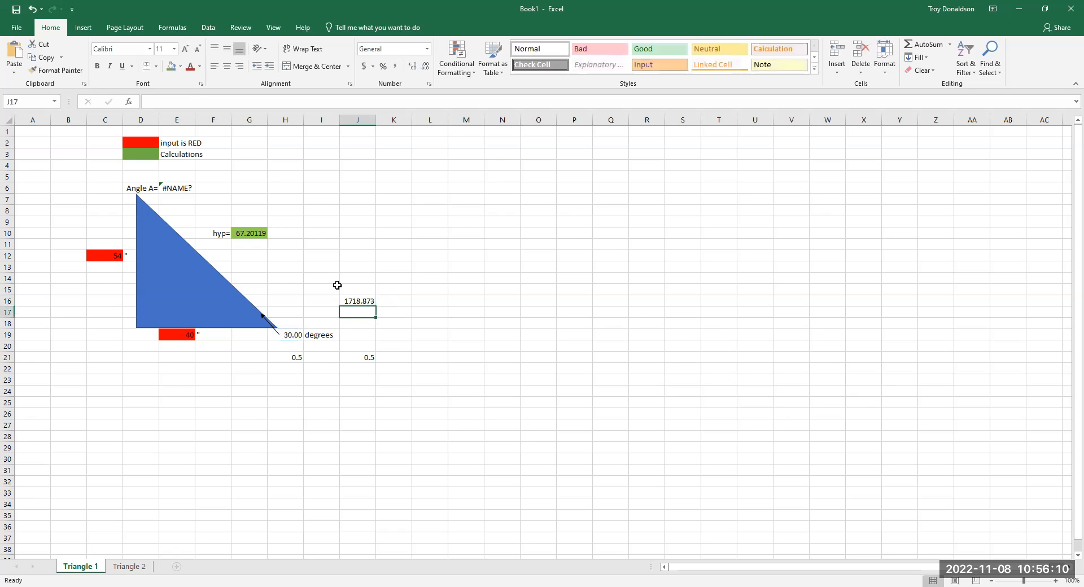
- Try extending the J16 formula to =SIN(DEGREES(H19)), and delete the cell's contents
left_click(357, 302)
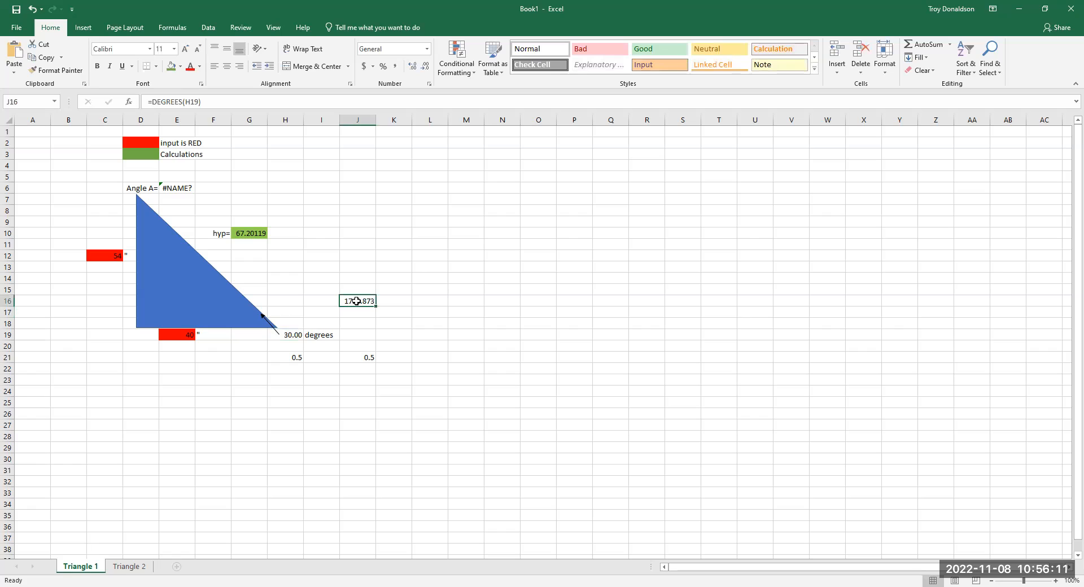
left_click(169, 105)
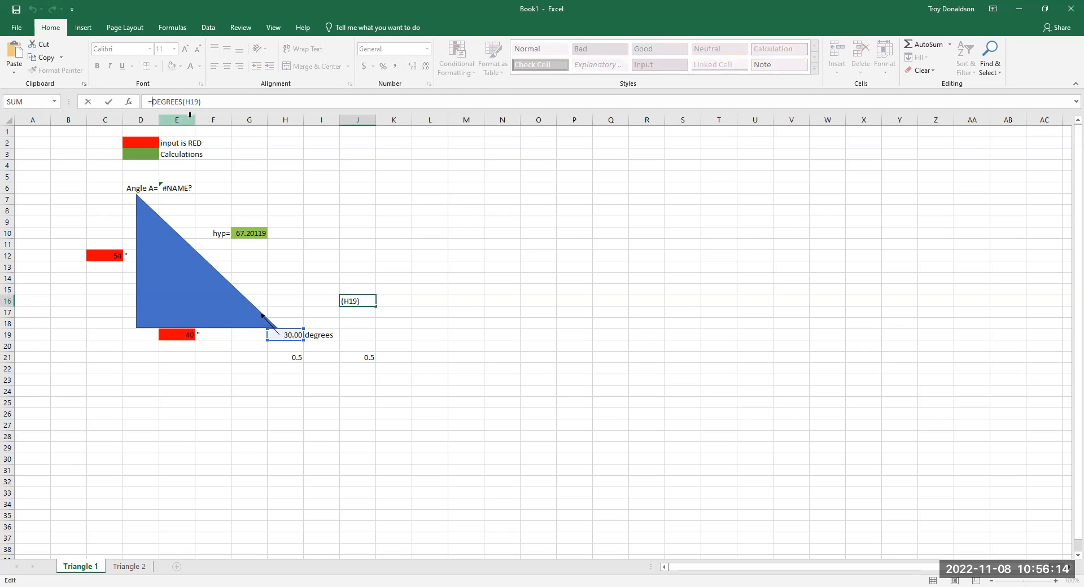
type("sin")
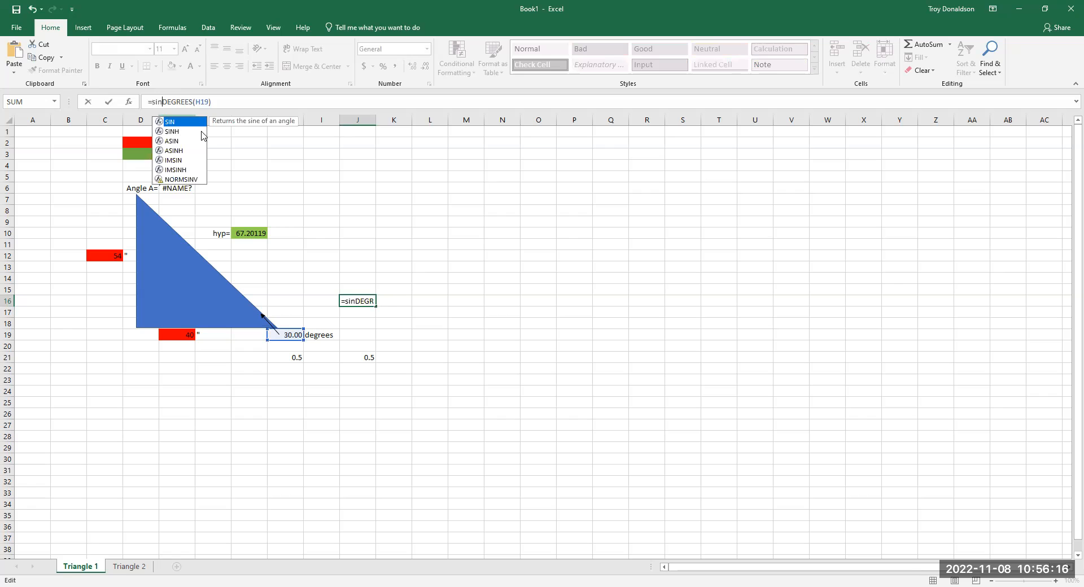
double_click(193, 123)
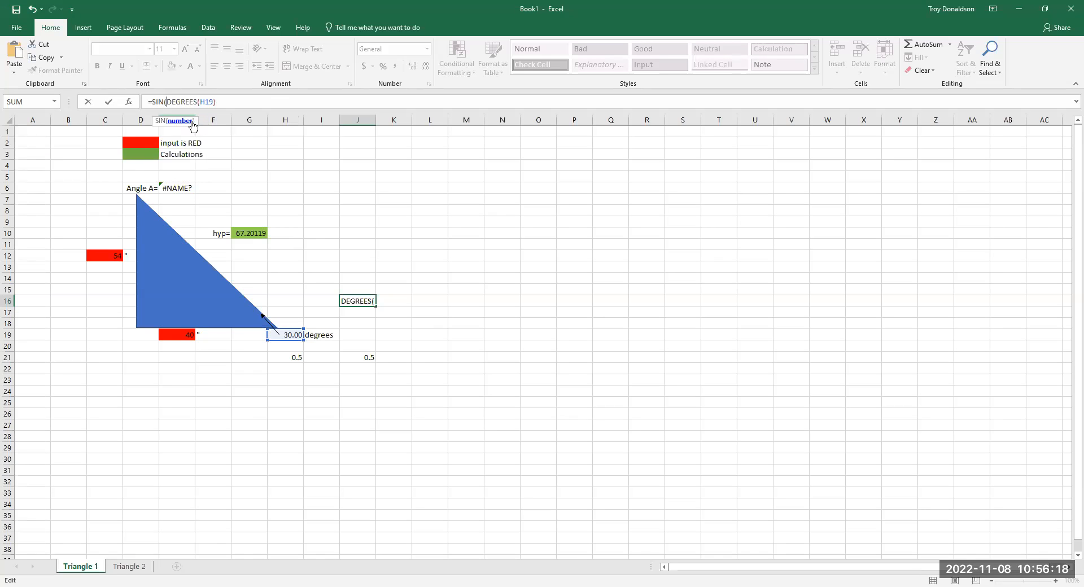
left_click(223, 102)
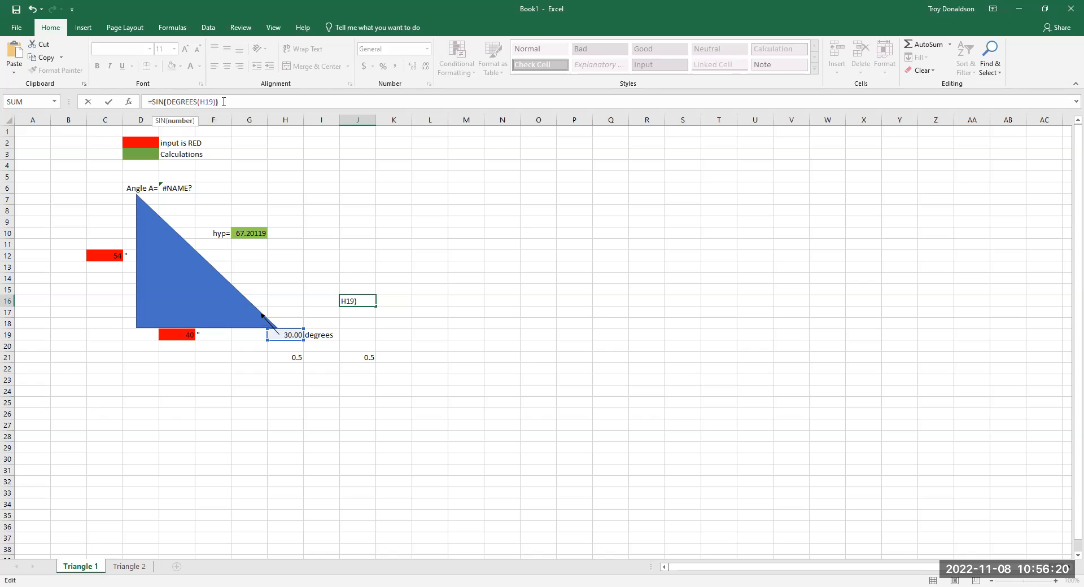
key("Return")
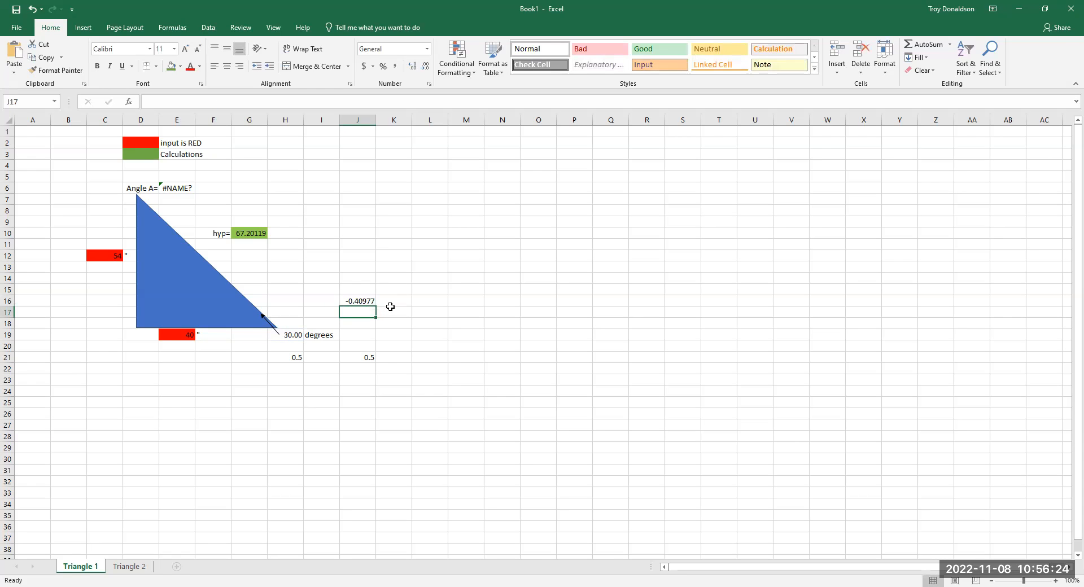
left_click(368, 301)
key("Delete")
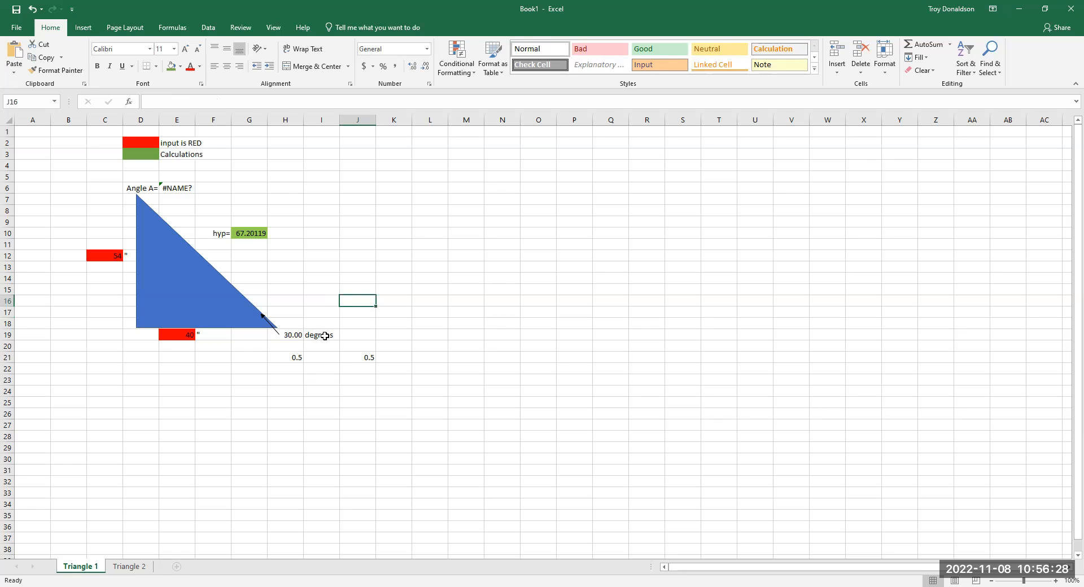
- Replace the incomplete formula for angle A in E6 with the inverse sine of opposite over hypotenuse, =ASIN(E19/G10)
left_click(298, 358)
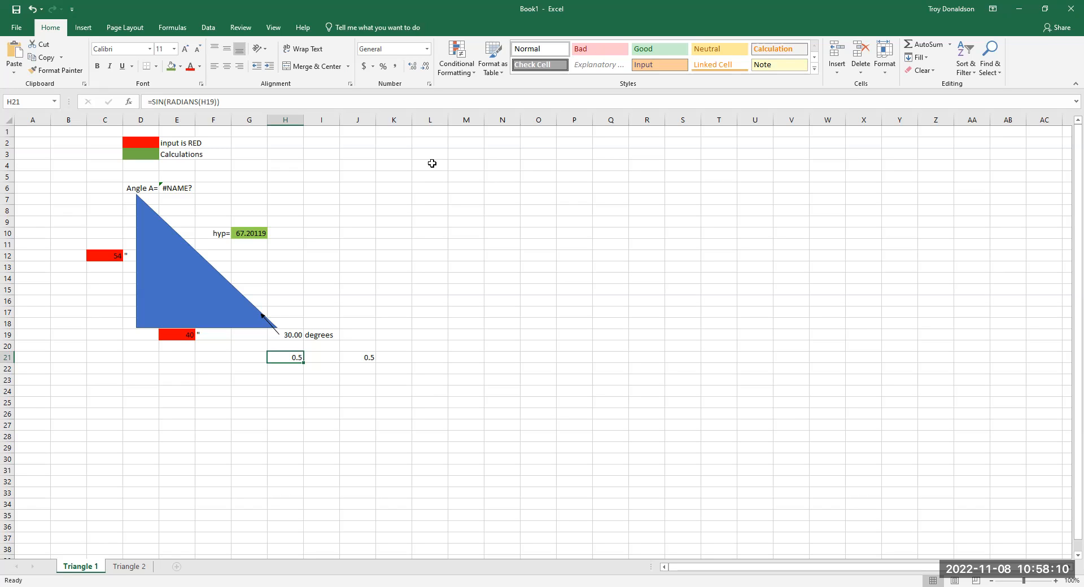
left_click(170, 189)
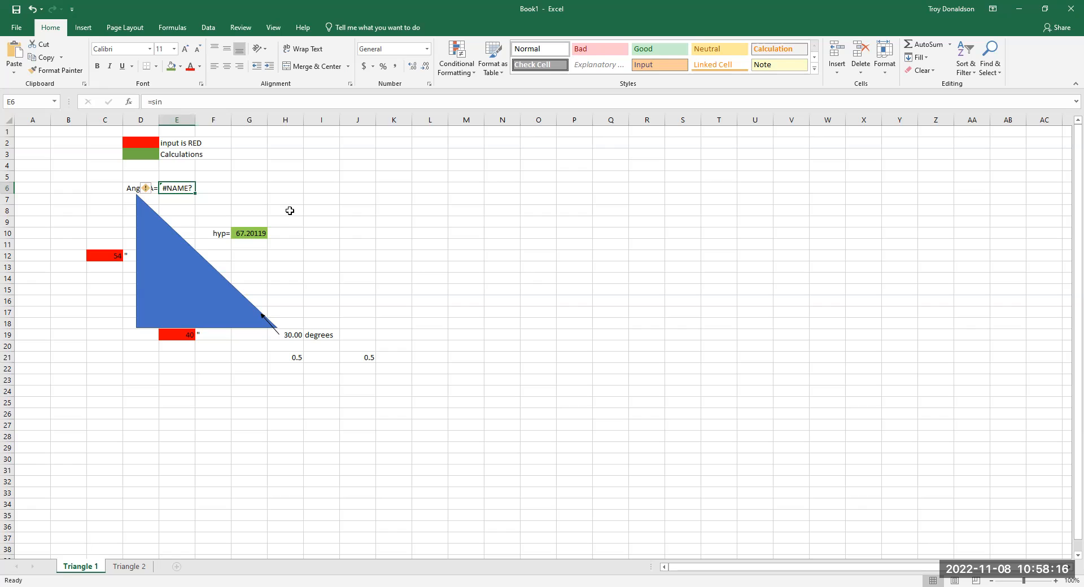
left_click(181, 98)
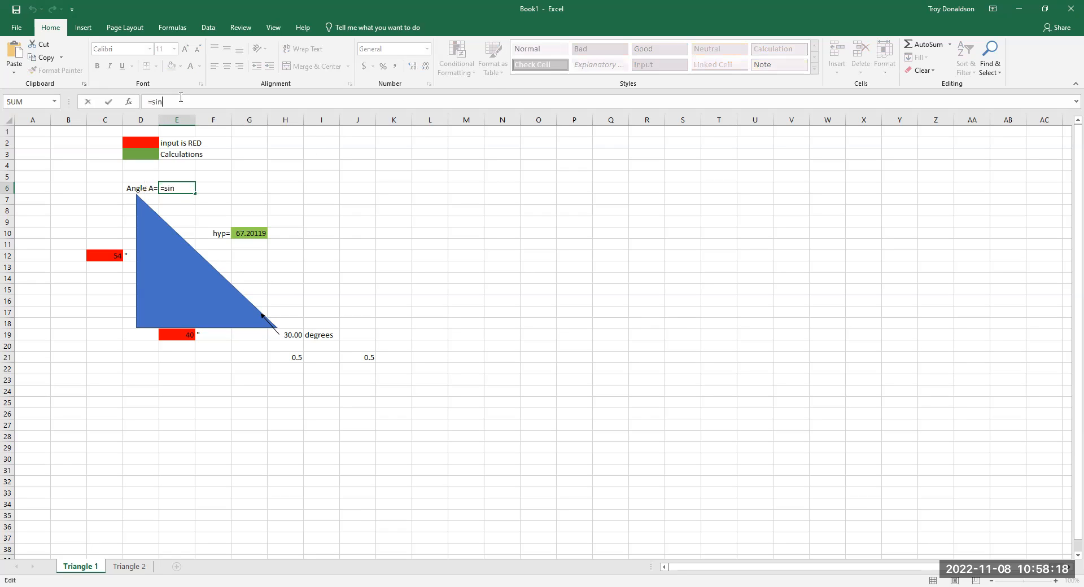
key("BackSpace")
key("BackSpace")
key("BackSpace")
type("a")
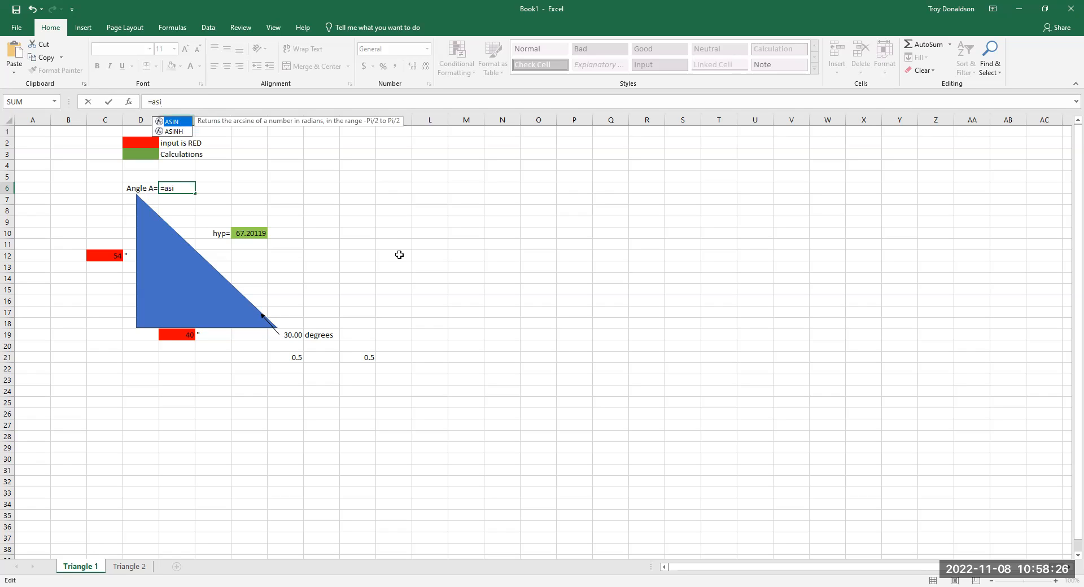
key("Tab")
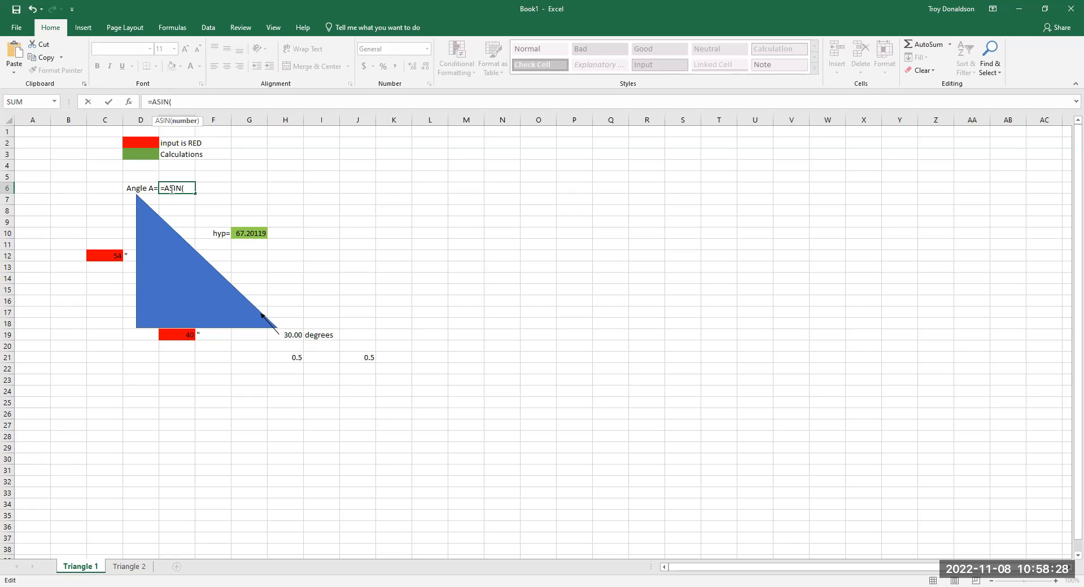
left_click(185, 335)
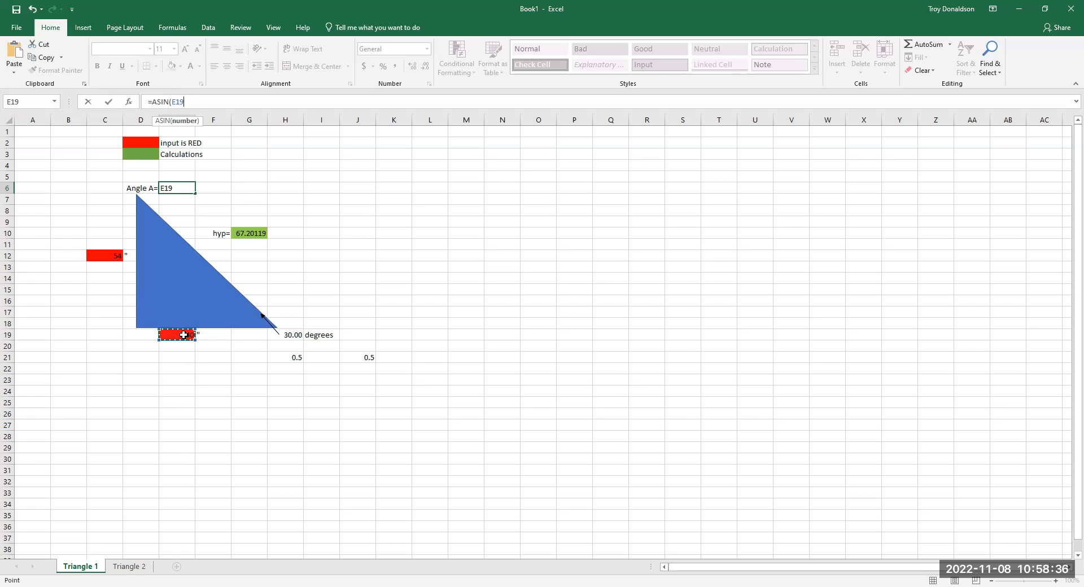
type("/")
left_click(251, 235)
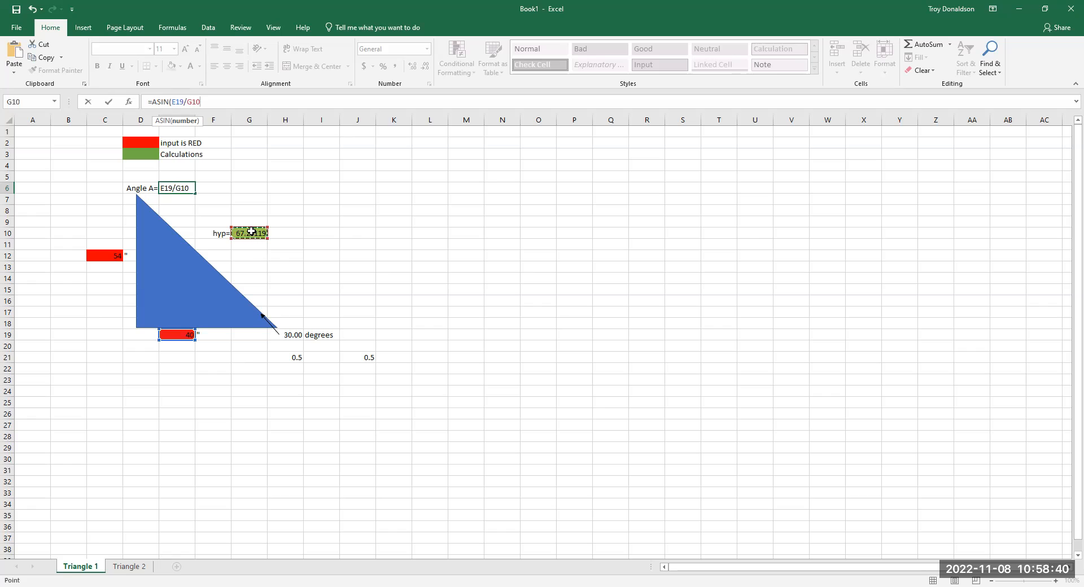
type(")")
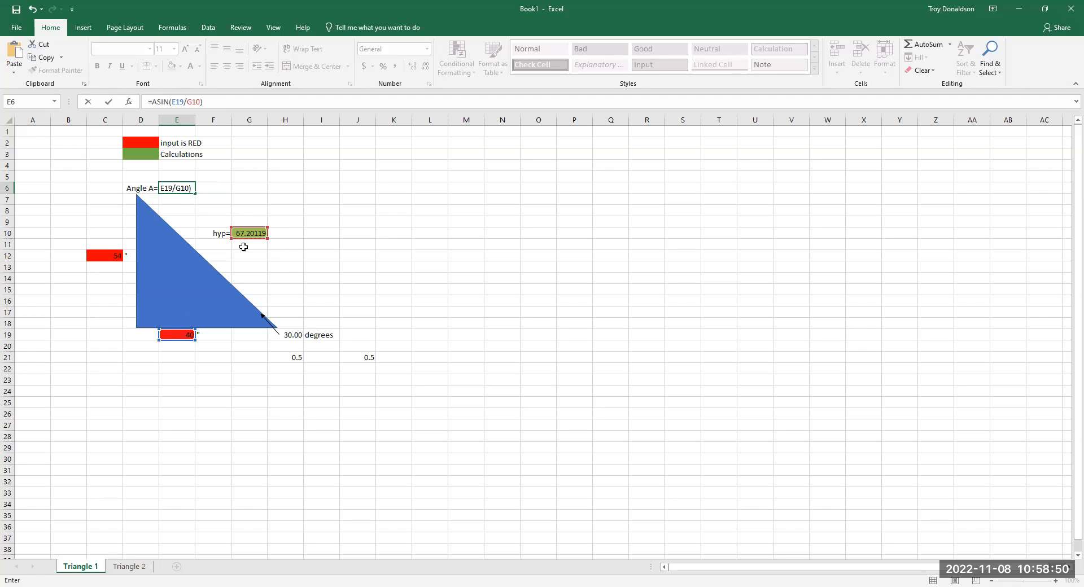
key("Return")
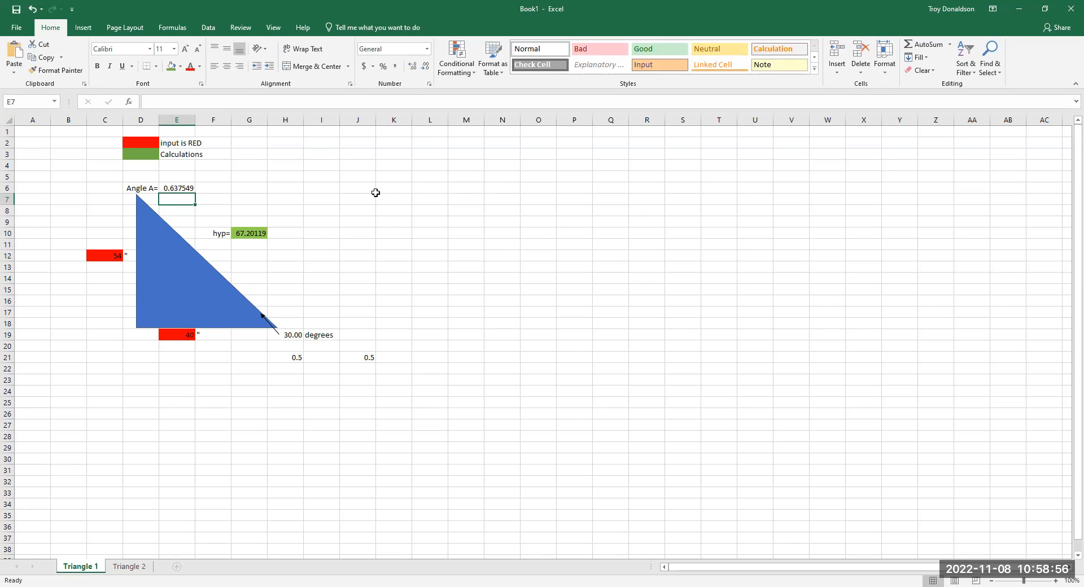
- Try wrapping the side ratio in E6 with the RADIANS function so the formula reads =ASIN(RADIANS(E19/G10))
left_click(180, 189)
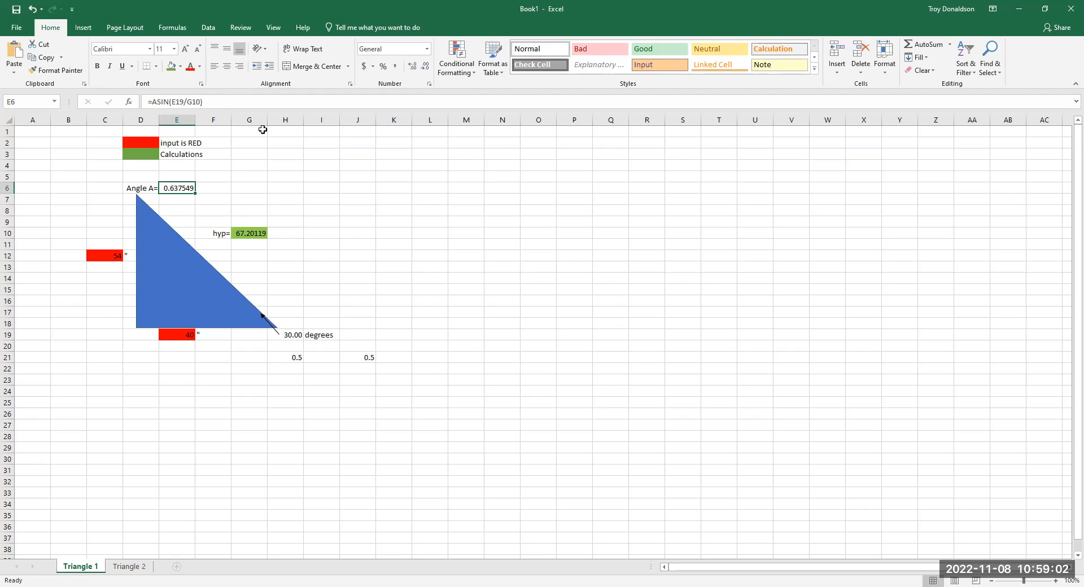
left_click(154, 103)
type("A")
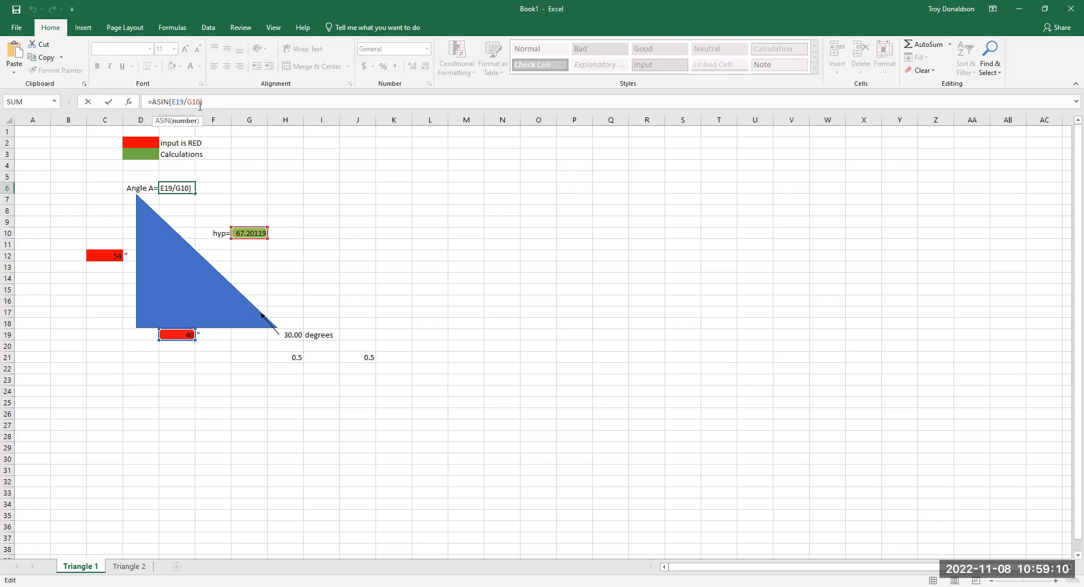
type("radian")
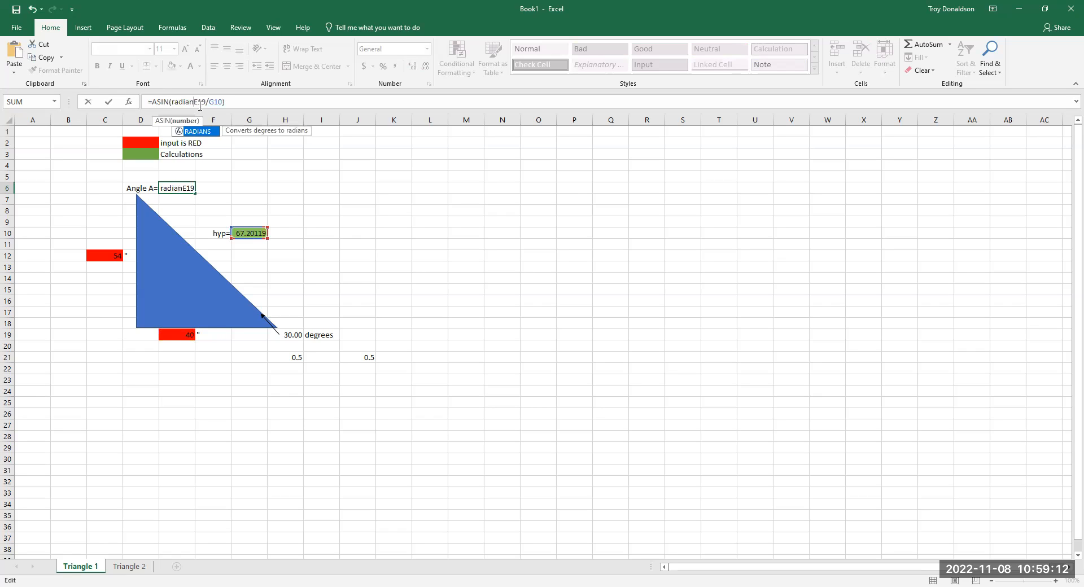
type("s(")
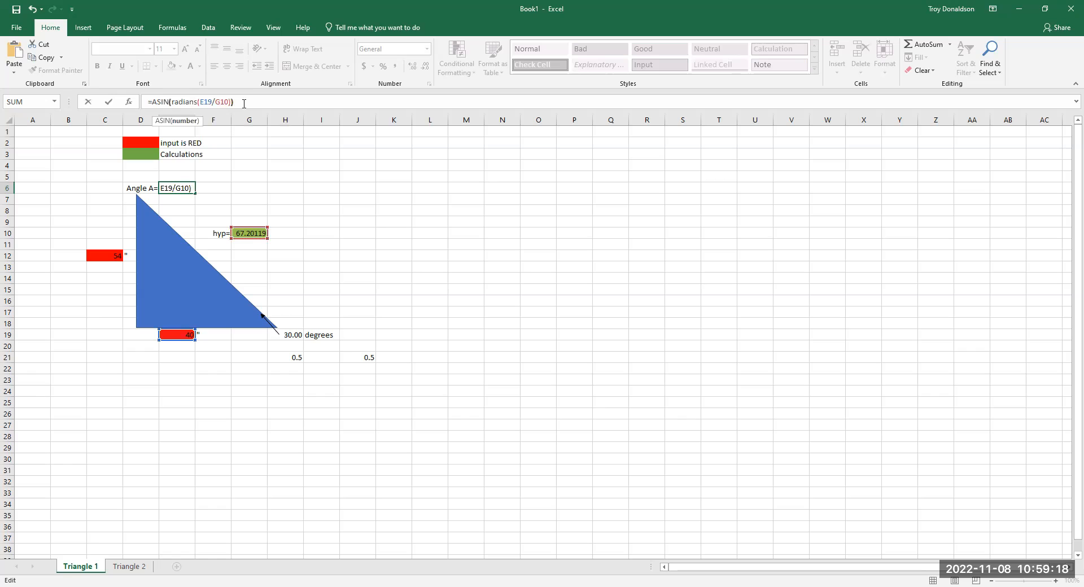
type(")")
key("Return")
- Try taking RADIANS out of the E6 formula, and put it back so it reads =ASIN(RADIANS((E19/G10)))
left_click(188, 187)
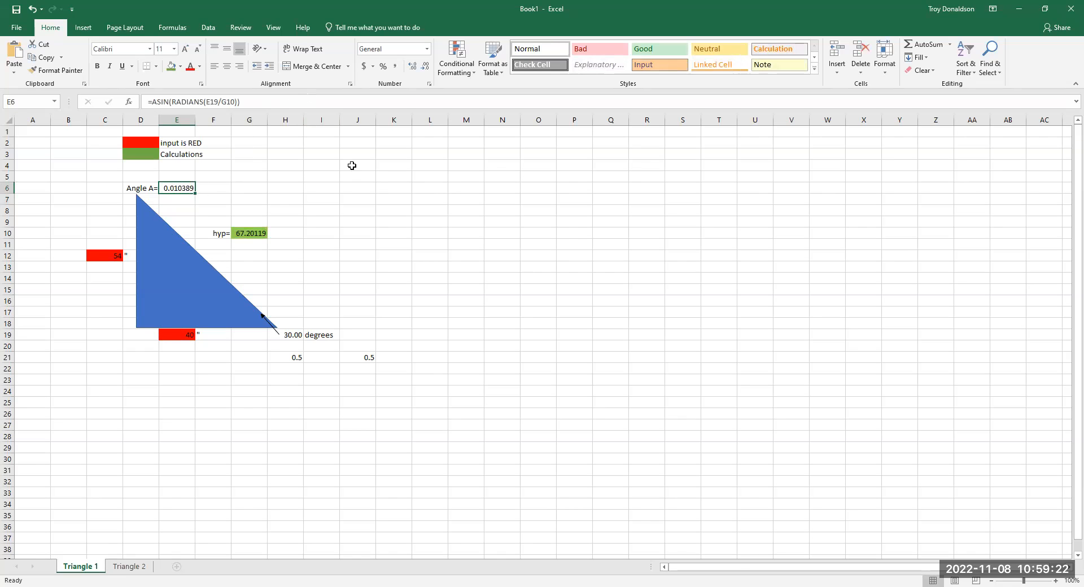
left_click(169, 103)
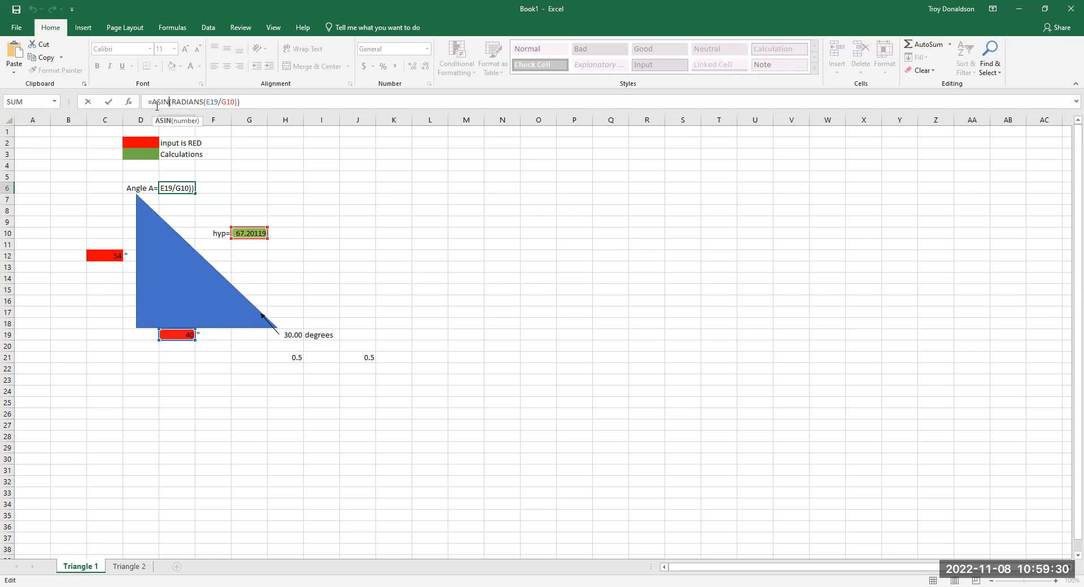
left_click_drag(202, 101, 173, 103)
key("BackSpace")
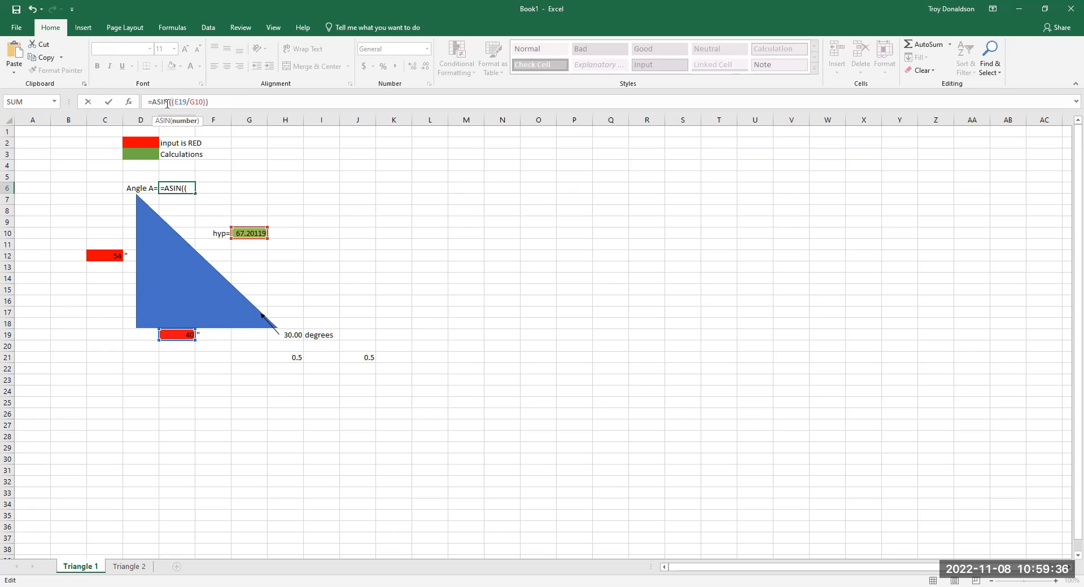
key("ctrl+z")
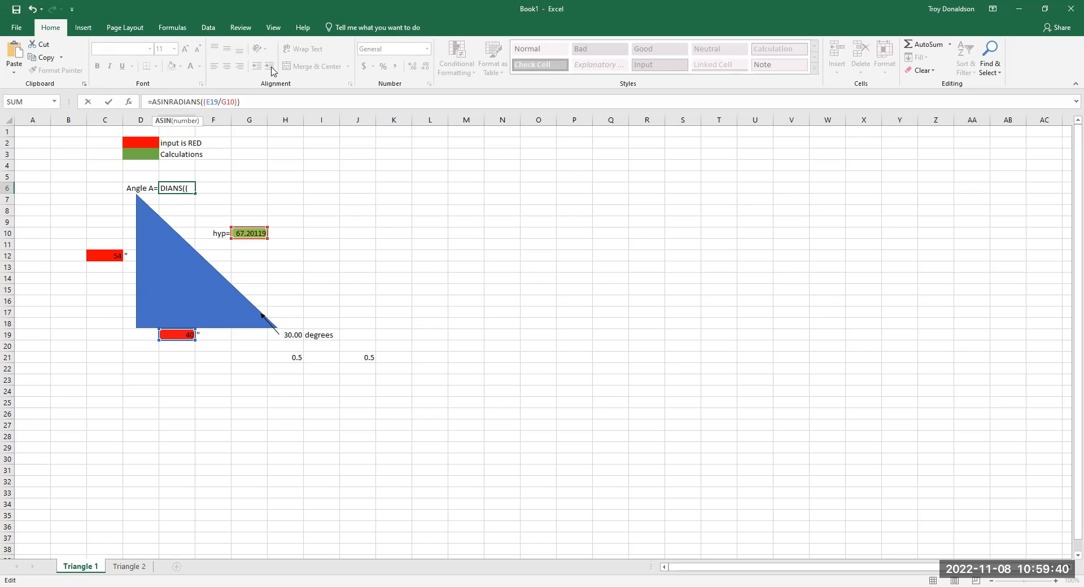
left_click(170, 102)
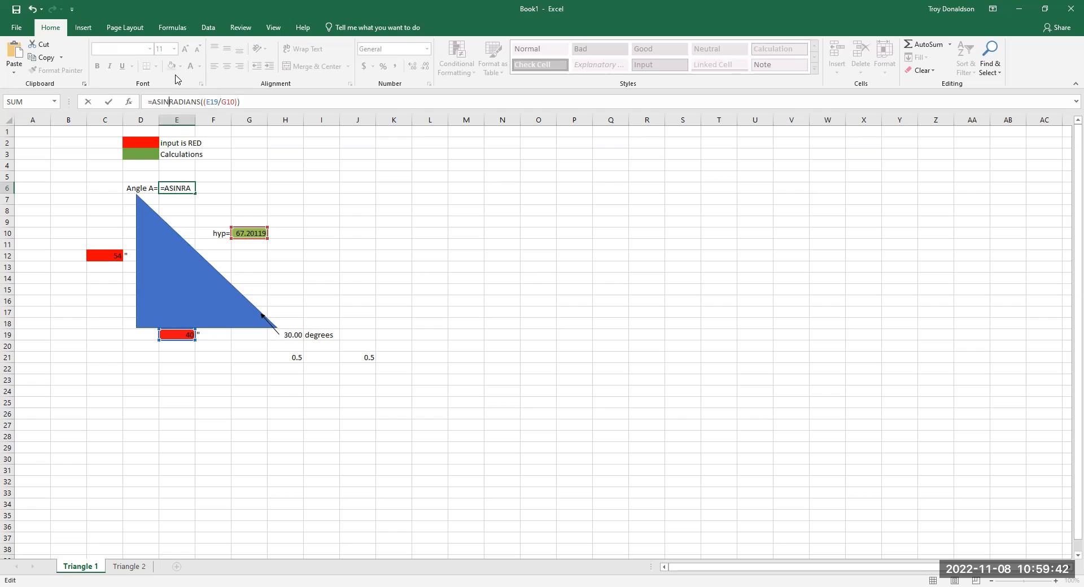
type("(")
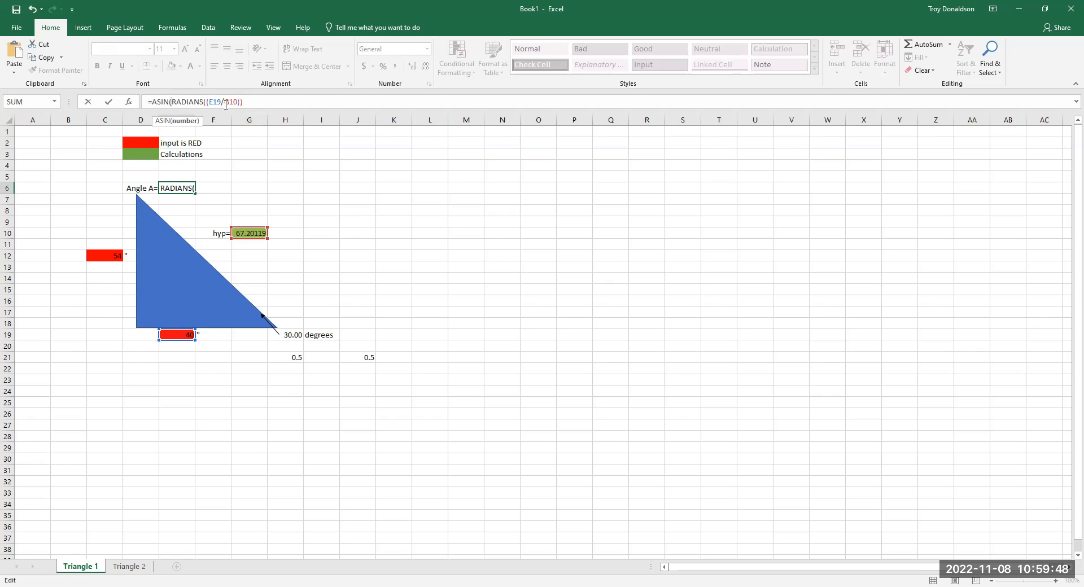
left_click(242, 104)
type(")")
key("Return")
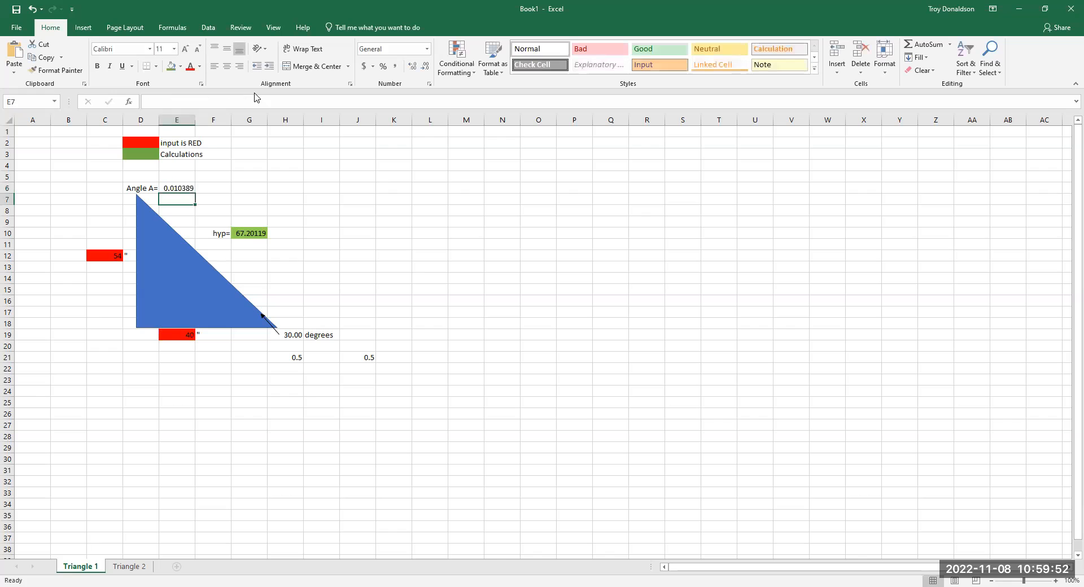
- Remove the RADIANS function and the surplus parentheses from E6 so the formula reads =ASIN(E19/G10)
left_click(192, 189)
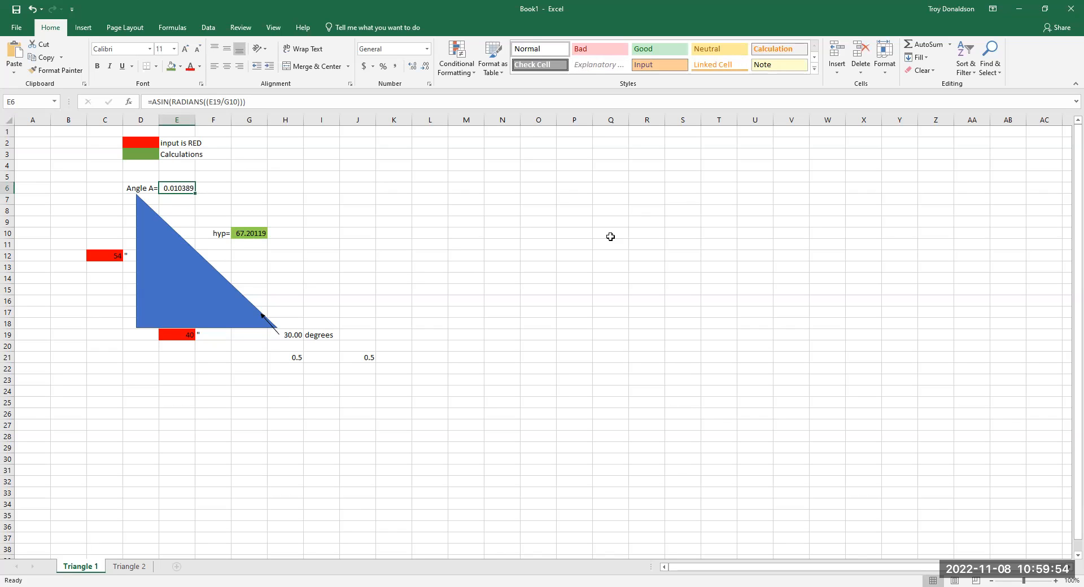
left_click(202, 101)
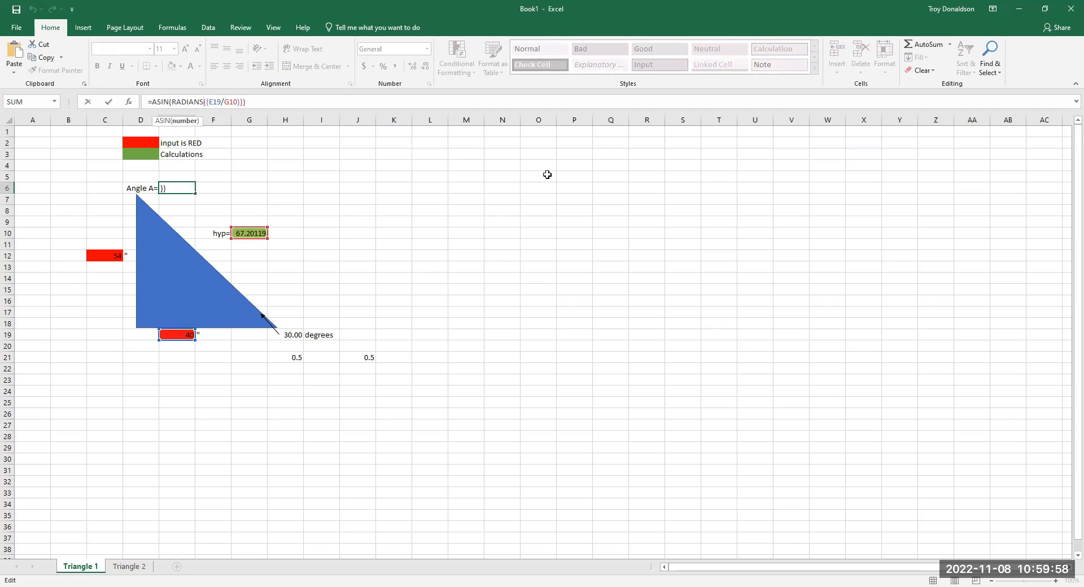
key("Left")
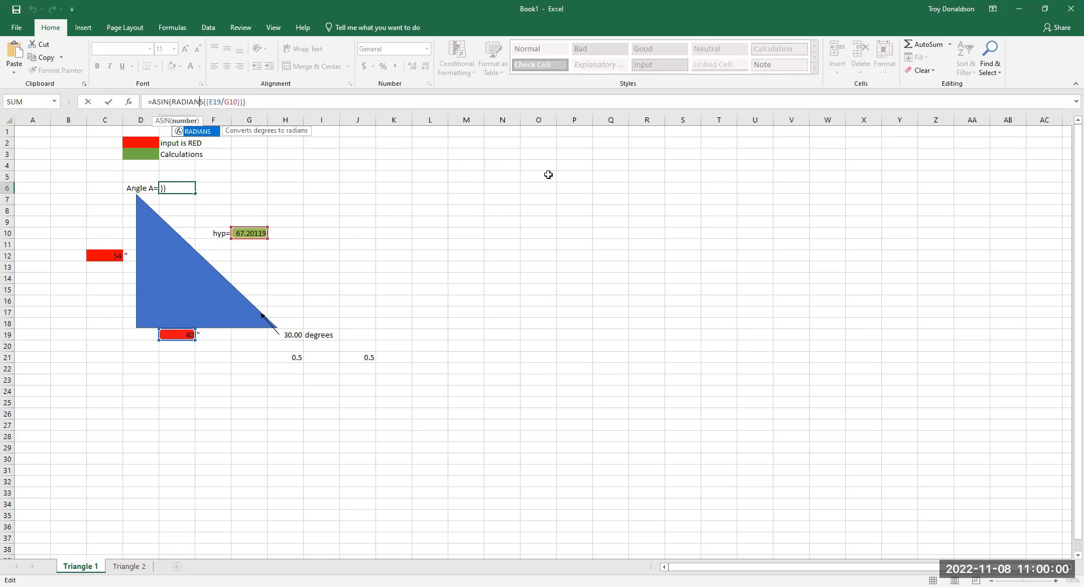
key("Delete")
key("BackSpace")
key("BackSpace")
key("BackSpace")
key("BackSpace")
key("BackSpace")
key("BackSpace")
key("BackSpace")
key("BackSpace")
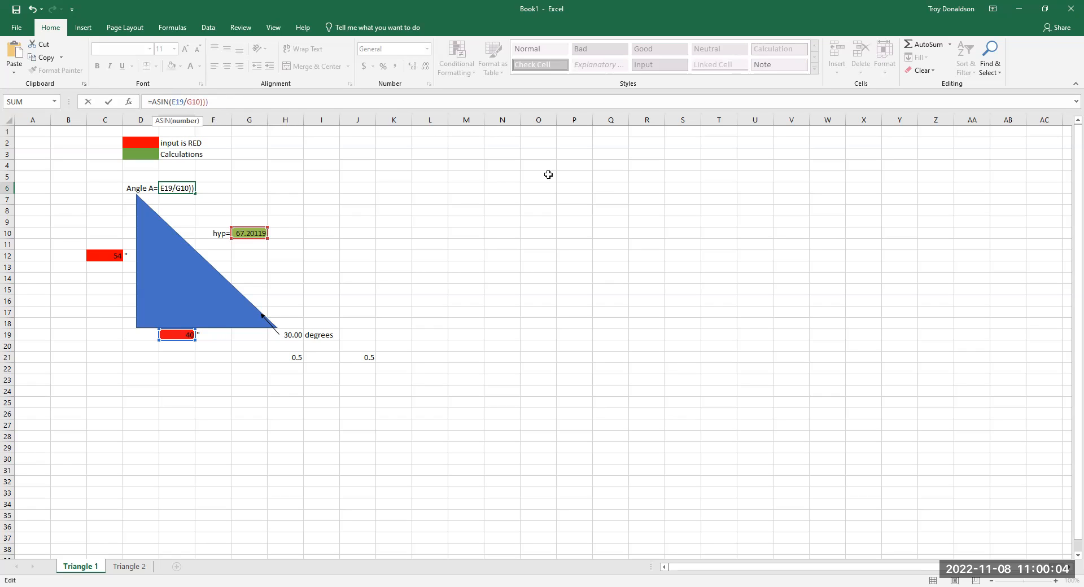
left_click(226, 102)
key("BackSpace")
key("BackSpace")
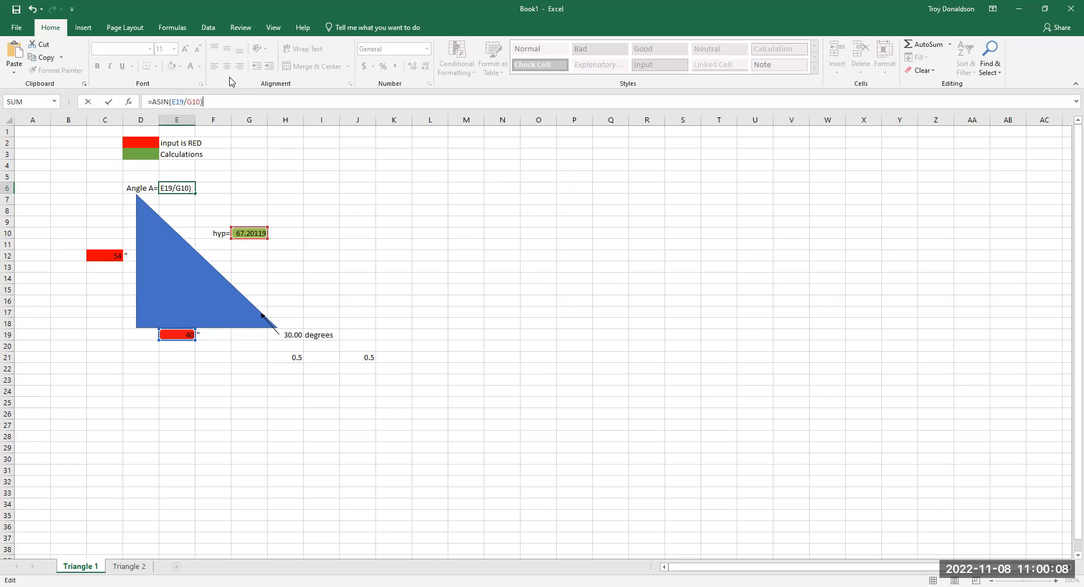
key("Return")
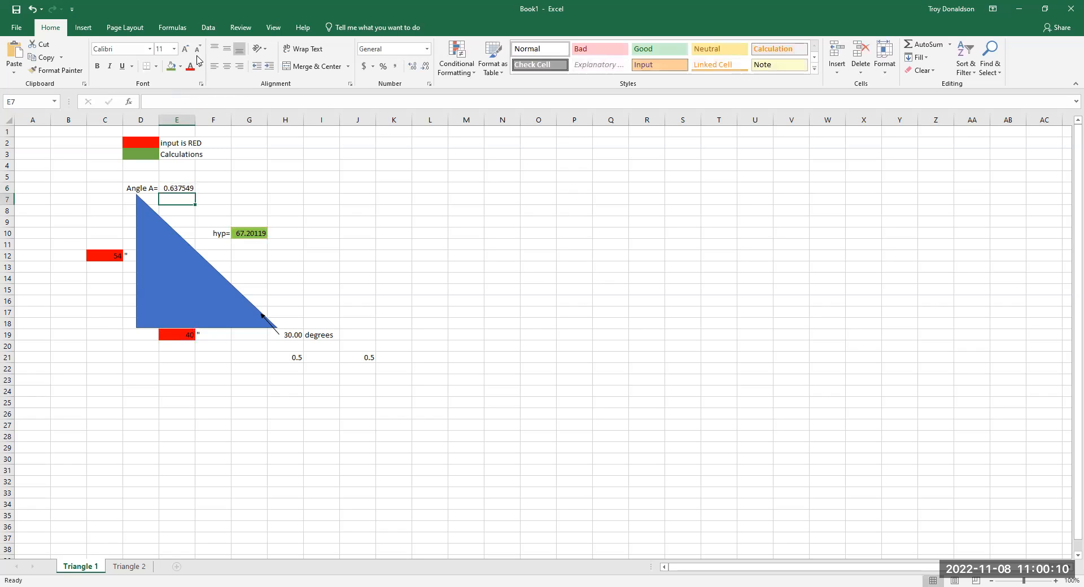
- Wrap the whole inverse sine in E6 with the RADIANS function, giving =RADIANS(ASIN(E19/G10))
left_click(187, 188)
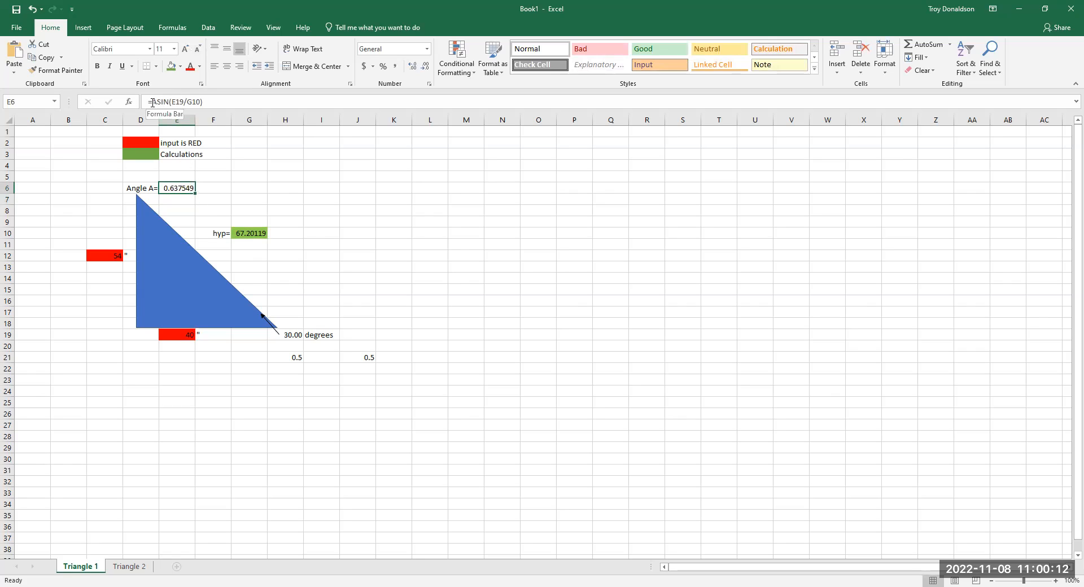
key("F2")
type("Radian")
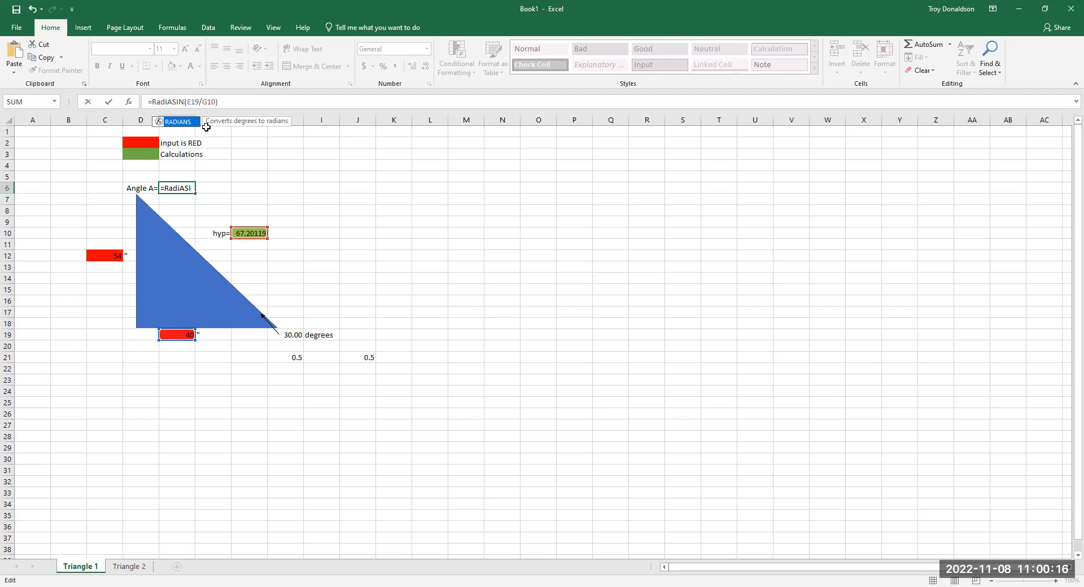
type("s(")
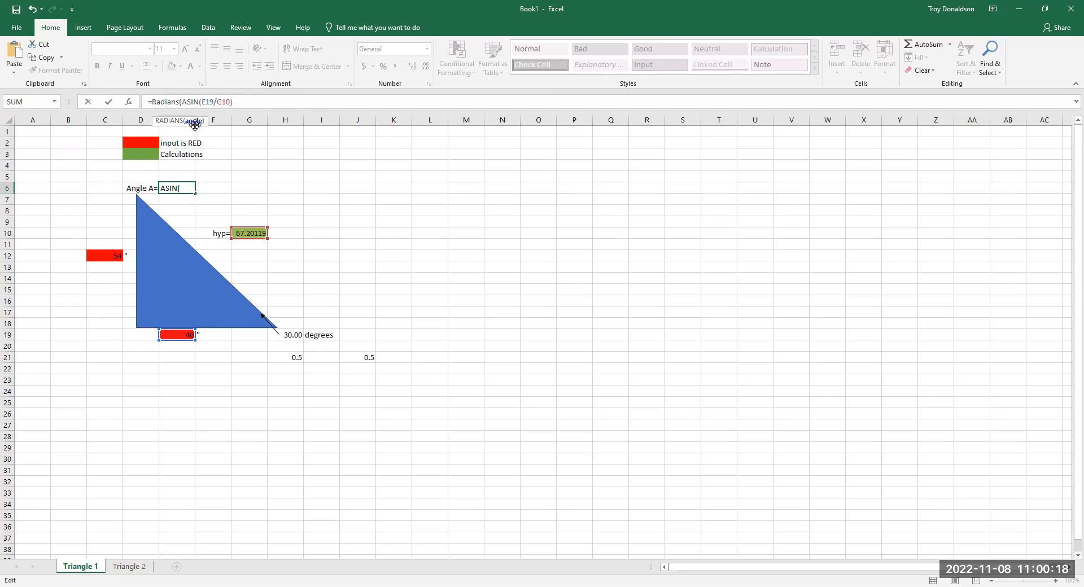
key("Return")
- Replace RADIANS with DEGREES in the E6 formula so it reads =DEGREES(ASIN(E19/G10))
left_click(179, 191)
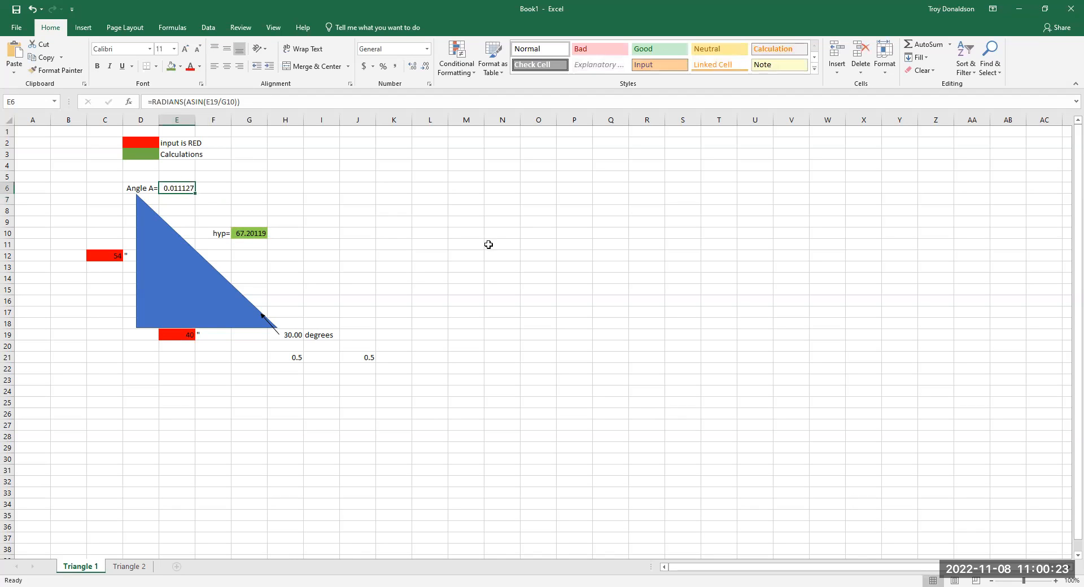
left_click(242, 101)
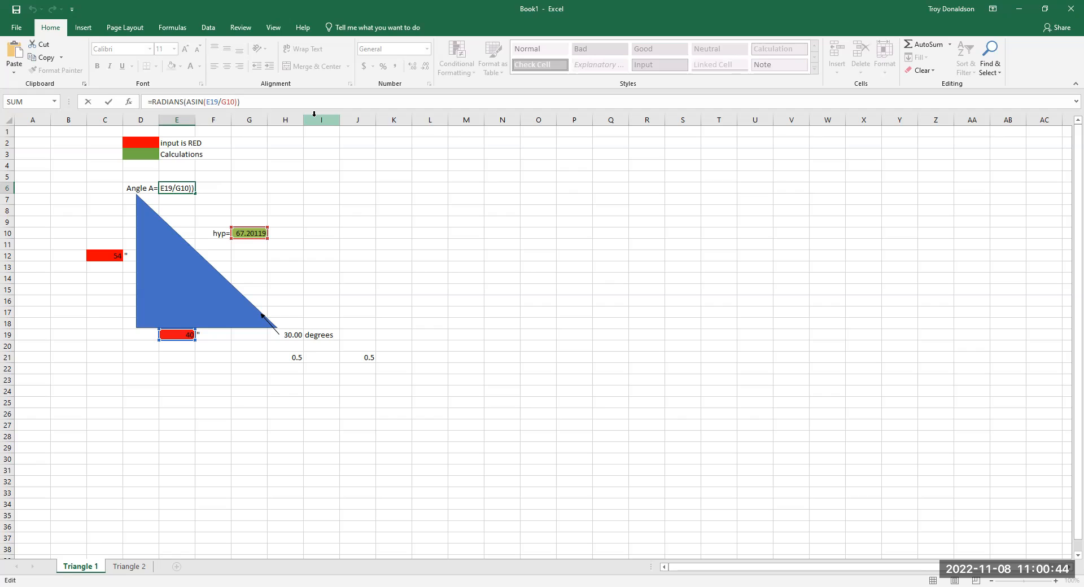
left_click(174, 103)
double_click(173, 103)
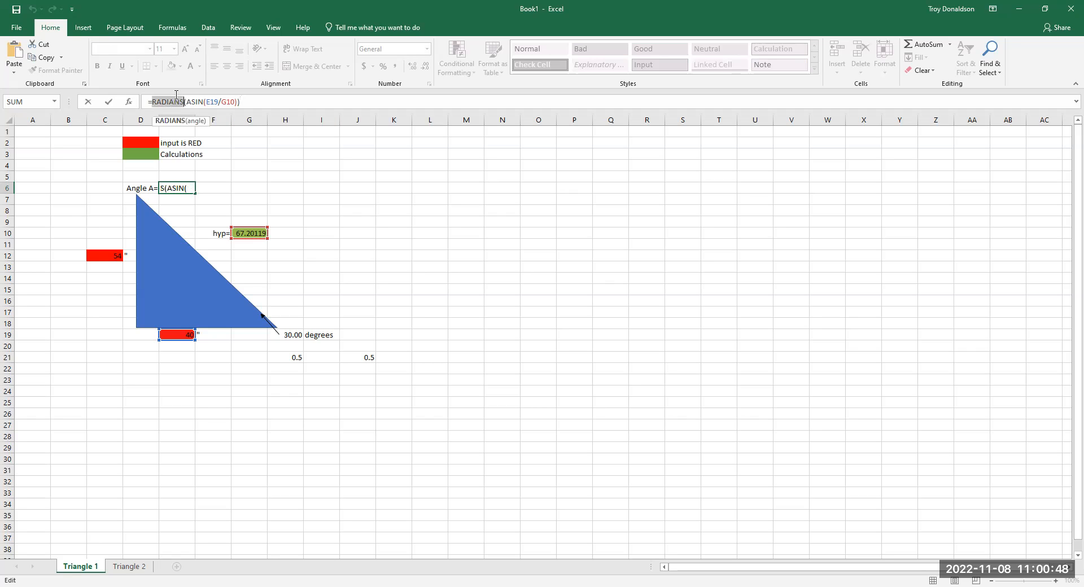
type("DEGREES")
key("Return")
left_click(189, 190)
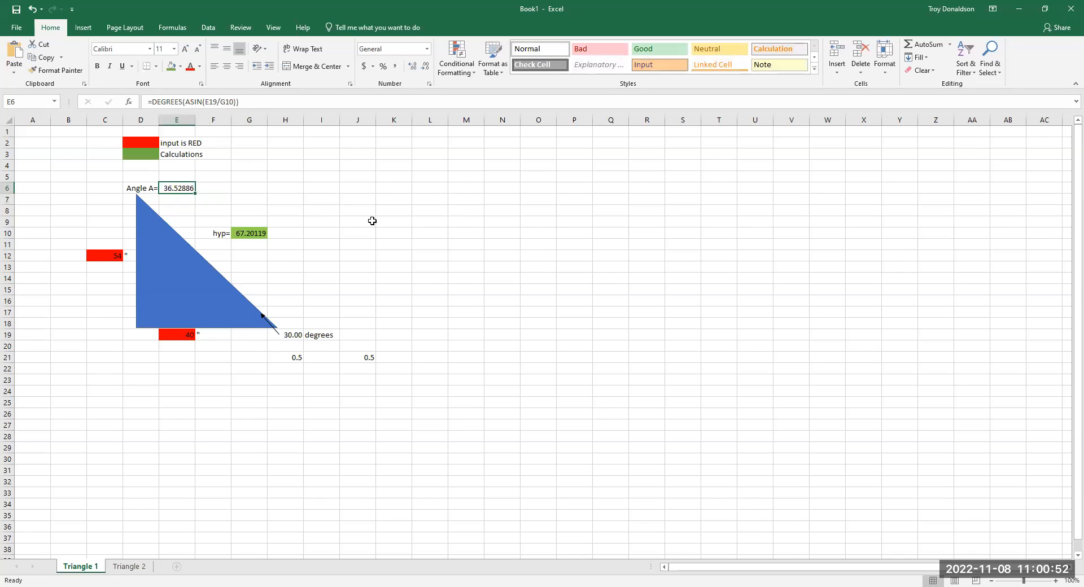
left_click_drag(373, 221, 396, 221)
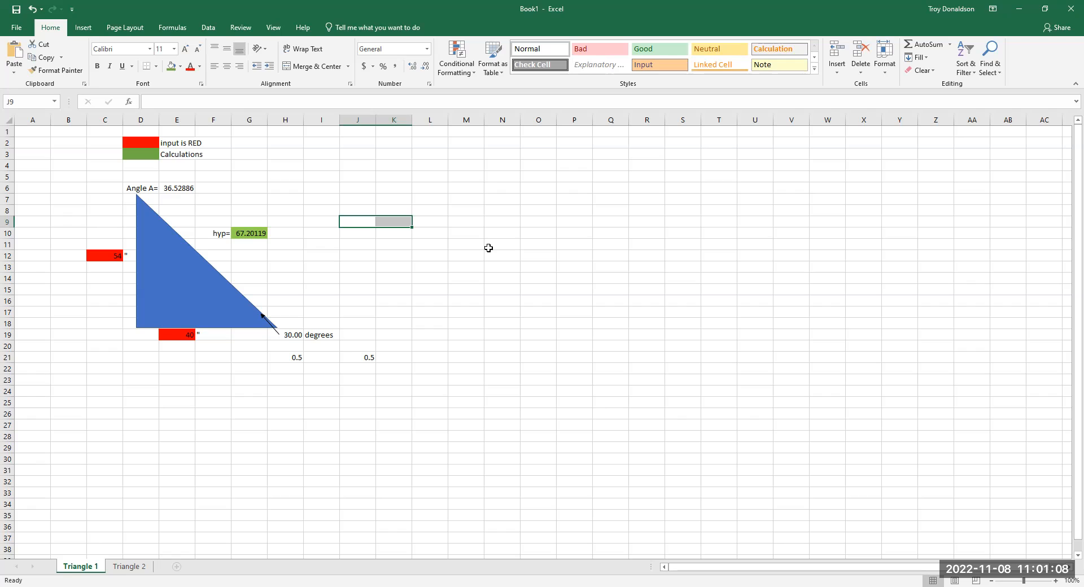
left_click(177, 187)
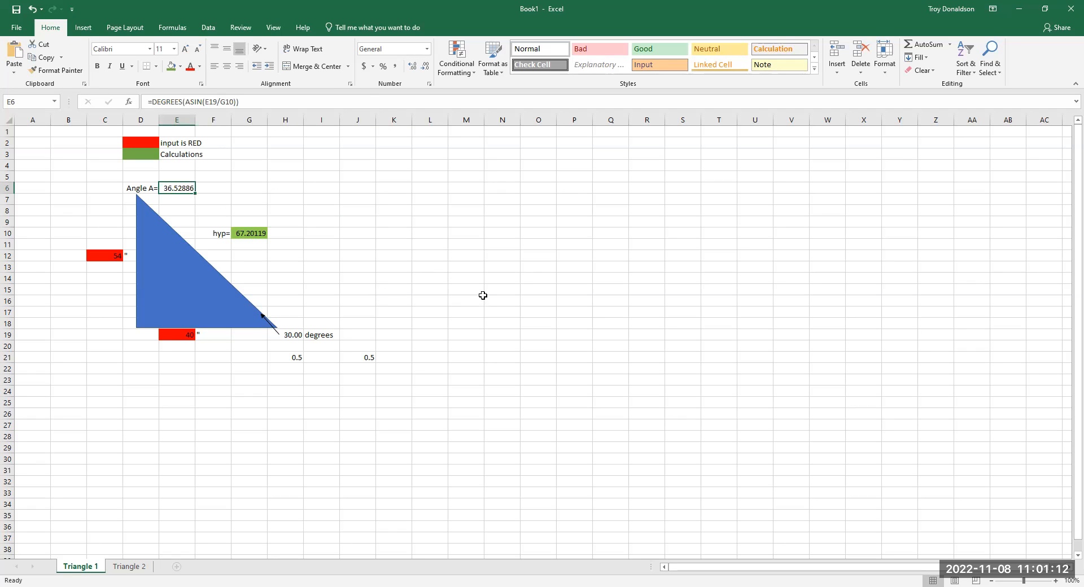
- Check the value in H19 and the formulas behind the hypotenuse in G10 and angle A in E6
left_click(295, 334)
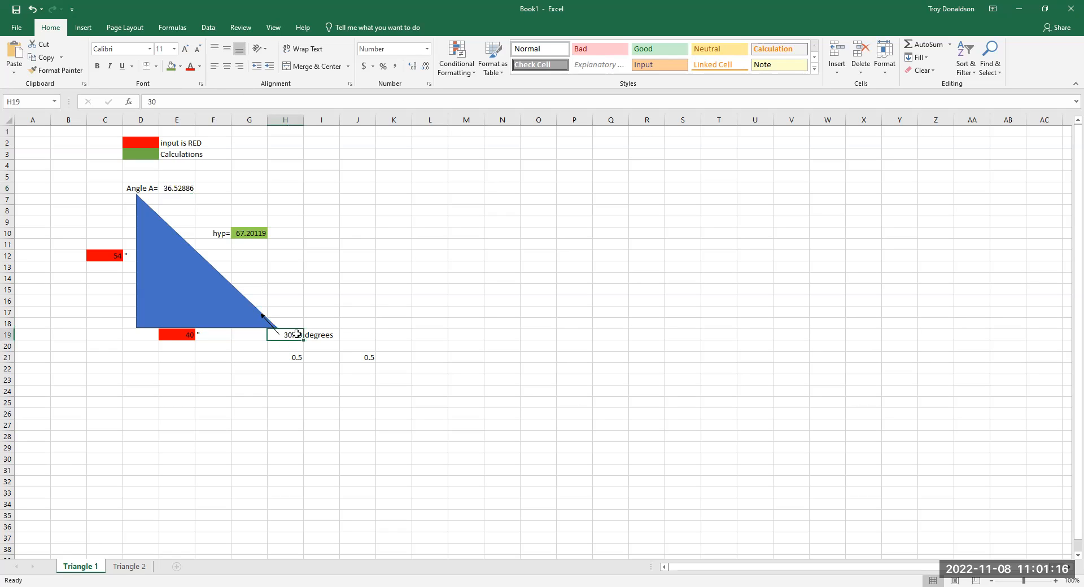
left_click(259, 234)
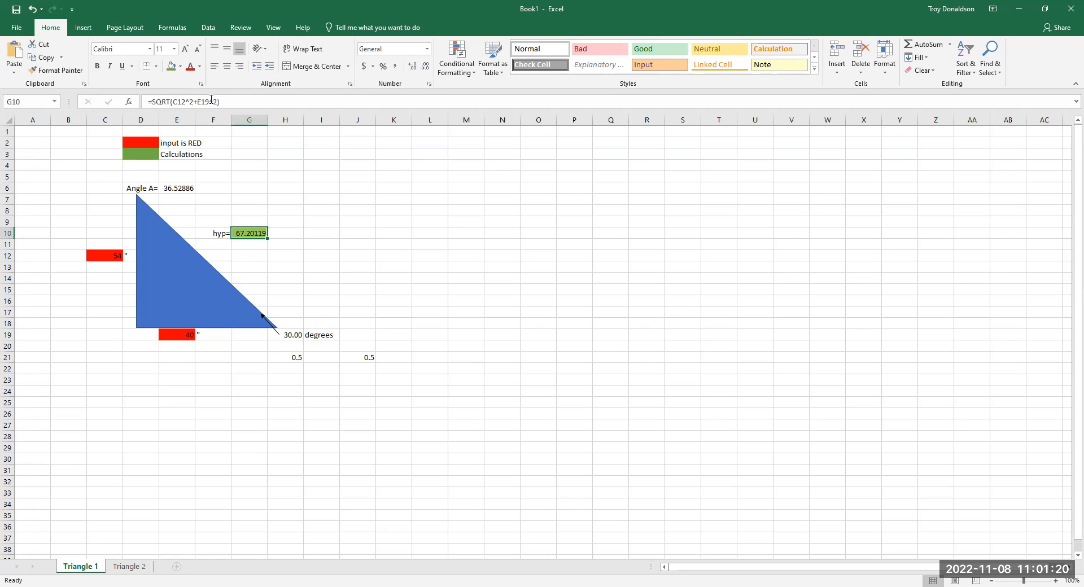
left_click(351, 276)
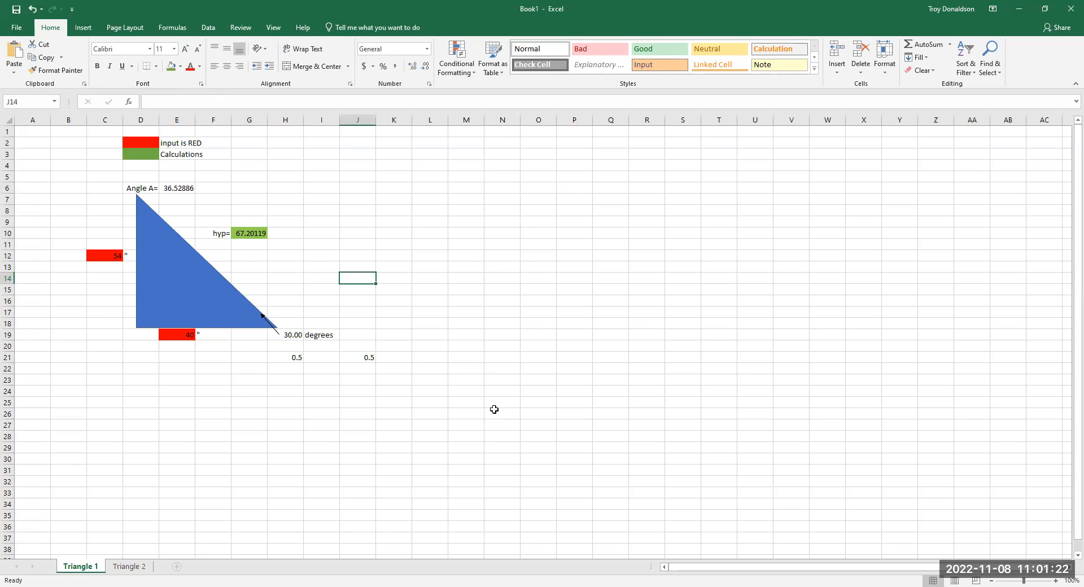
left_click(179, 188)
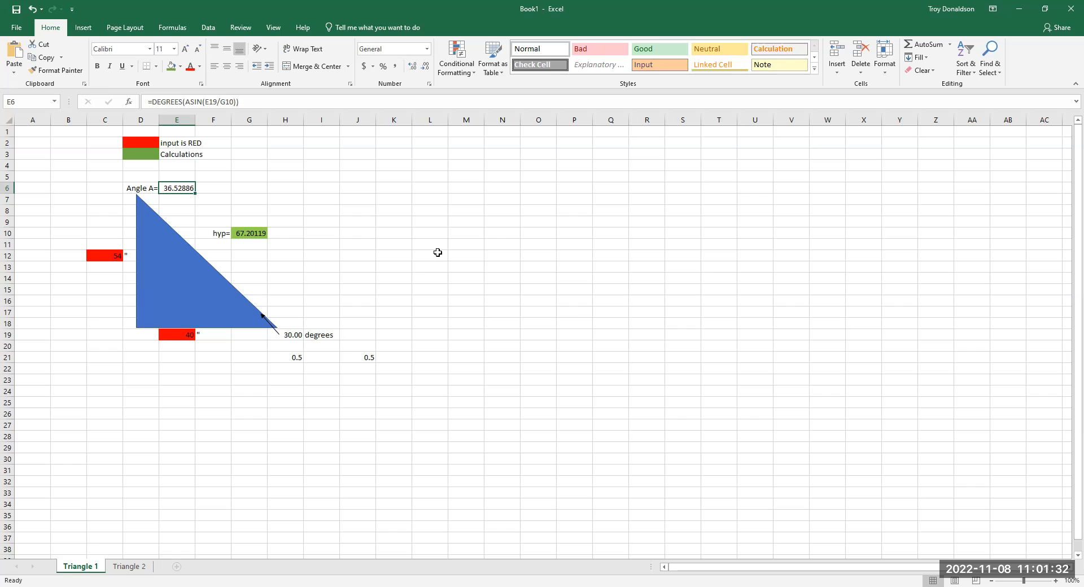
left_click(499, 277)
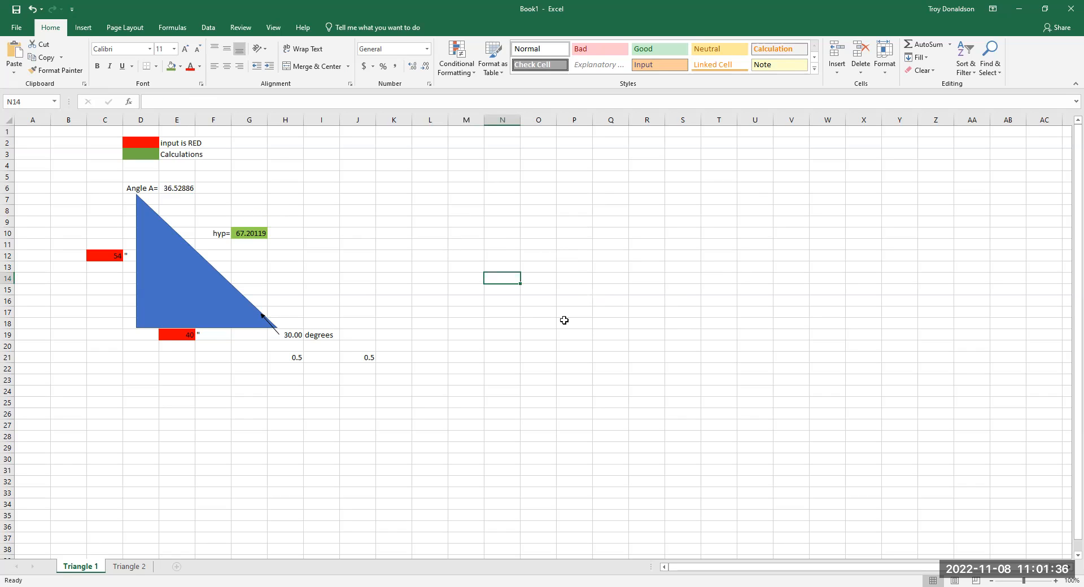
- Clear the leftover 0.5 test values from cells J21 and H21 below the triangle
left_click(370, 355)
key("Delete")
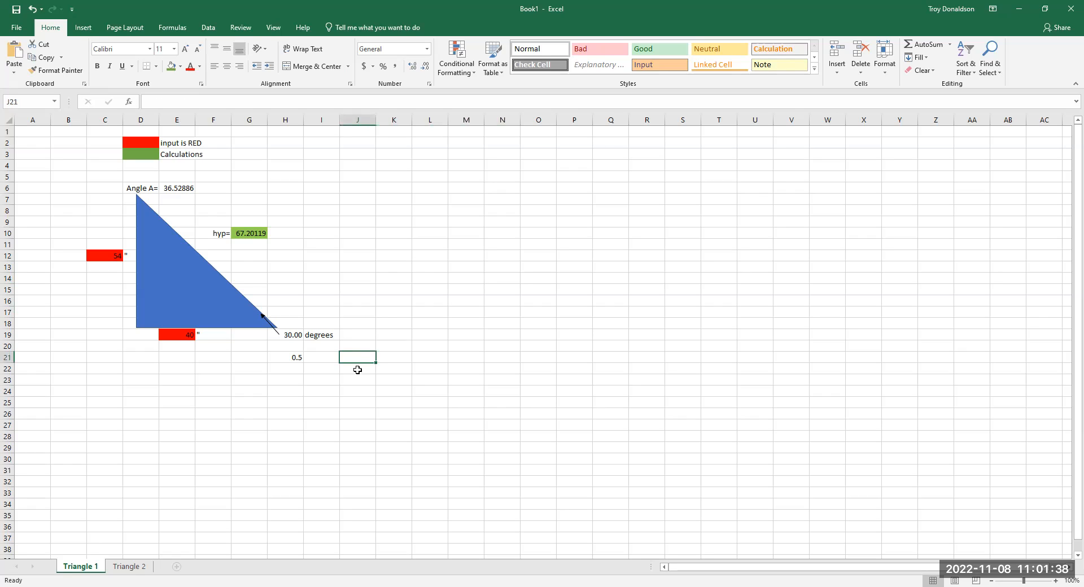
left_click(297, 359)
key("Delete")
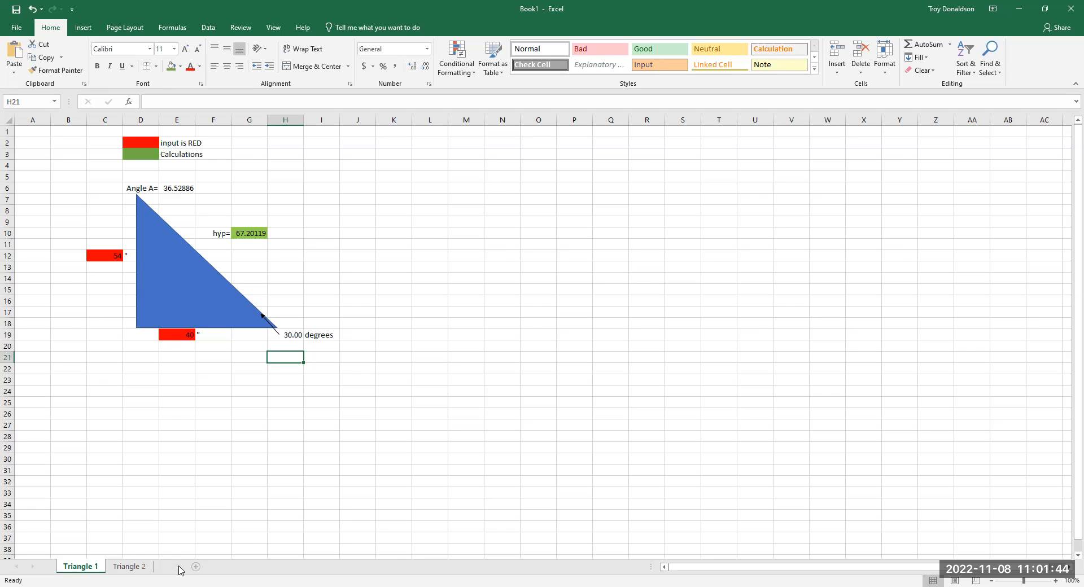
- Add two new sheets after Triangle 1 and rename Sheet4 to Summary
left_click(177, 567)
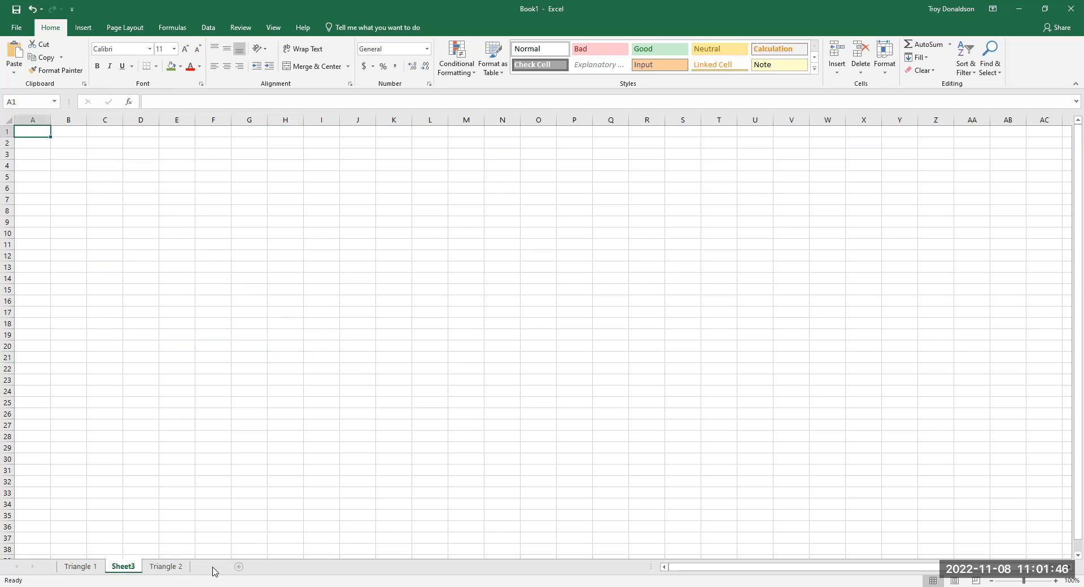
left_click(213, 568)
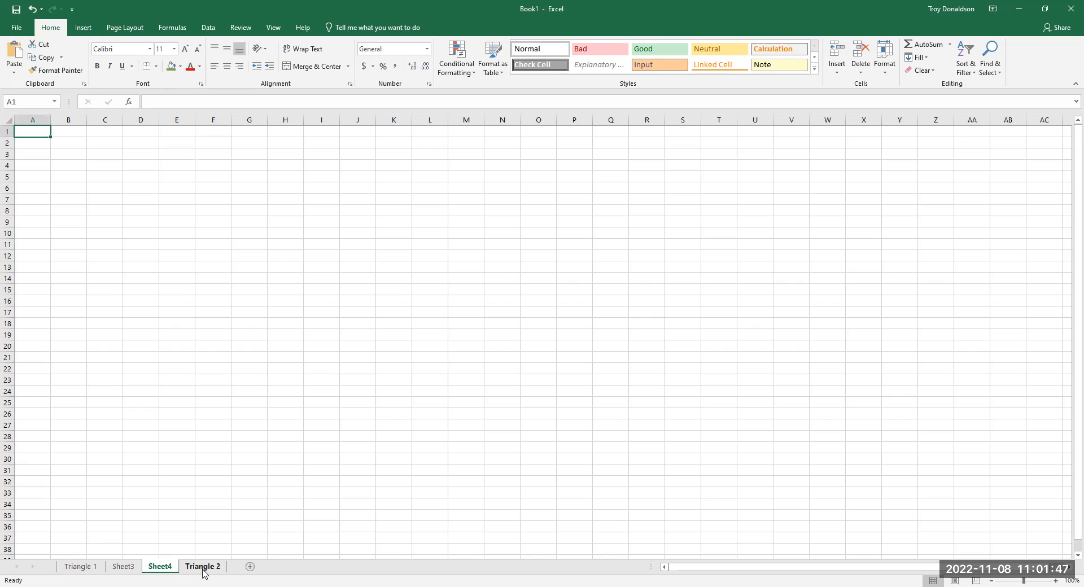
right_click(164, 569)
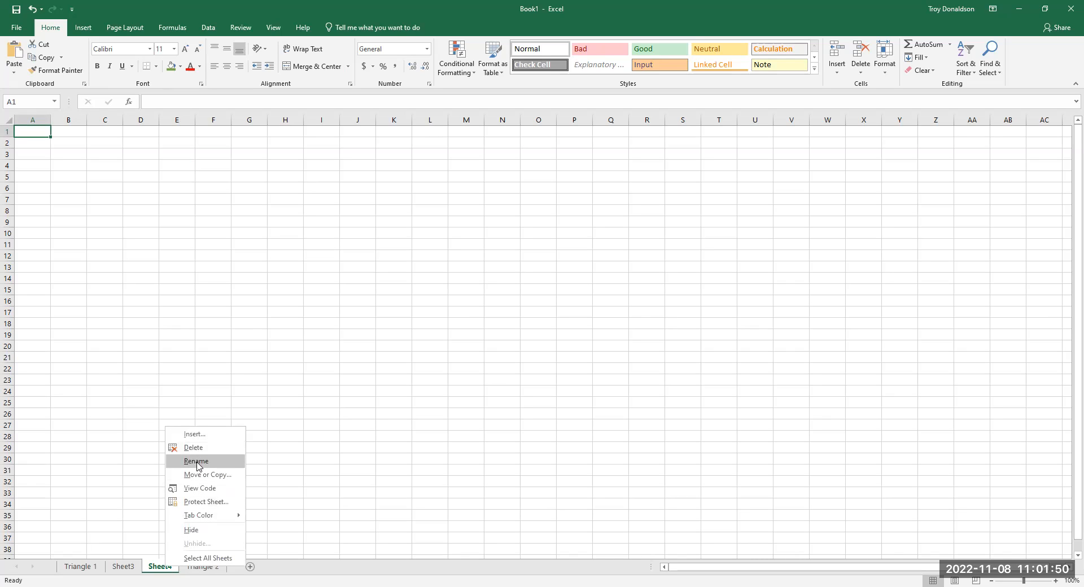
left_click(196, 462)
type("Summary")
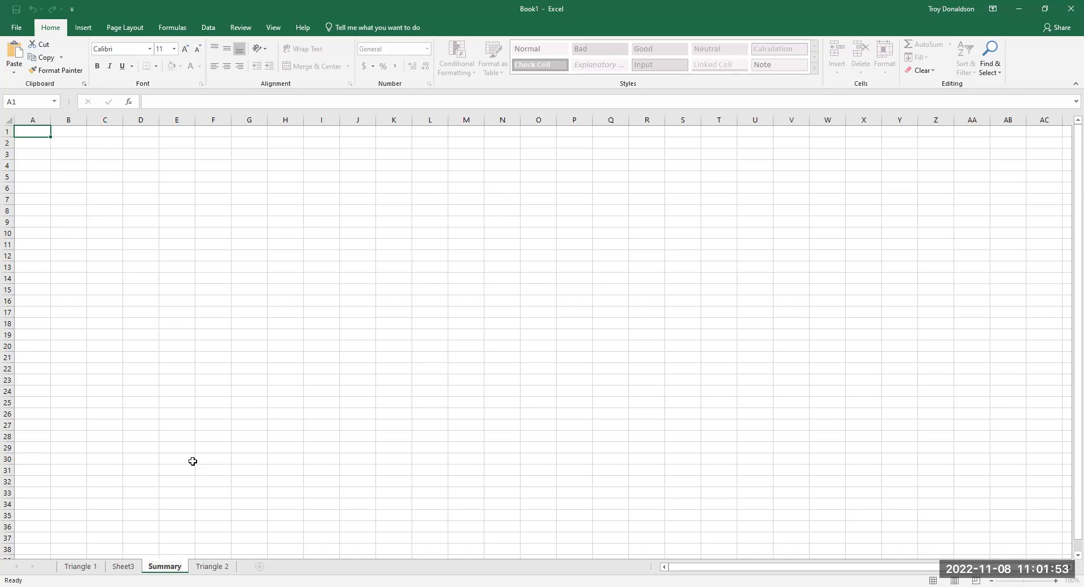
key("Return")
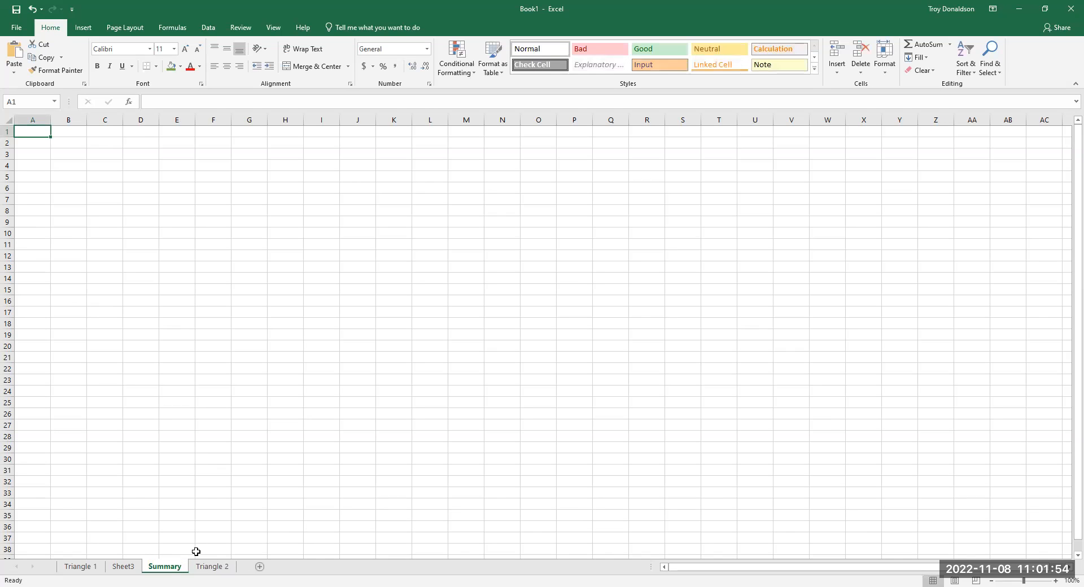
- Reorder the sheets so that Summary comes last and Triangle 2 directly follows Triangle 1
left_click_drag(172, 567, 240, 568)
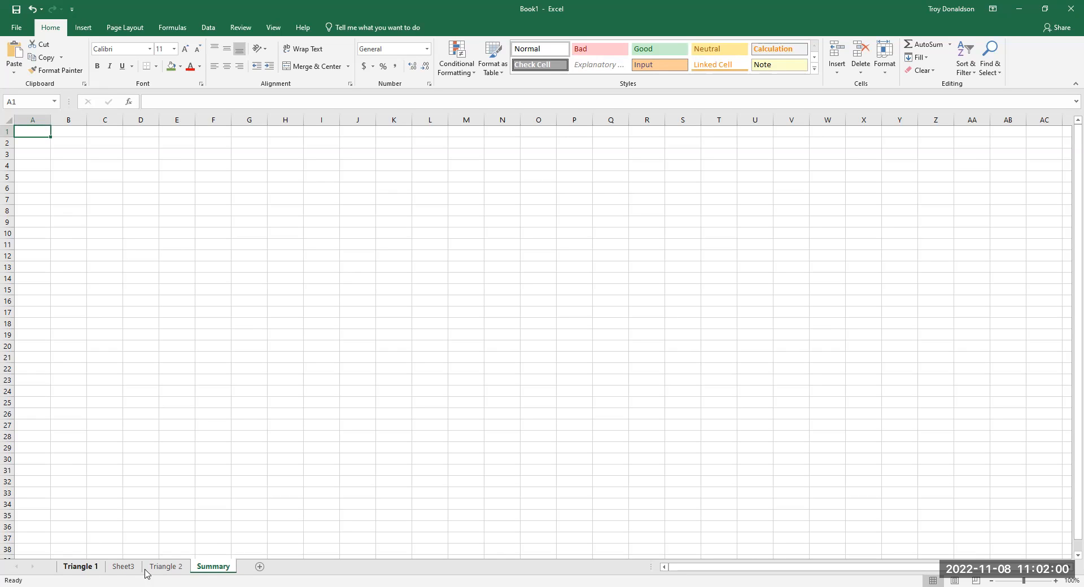
left_click_drag(163, 570, 124, 572)
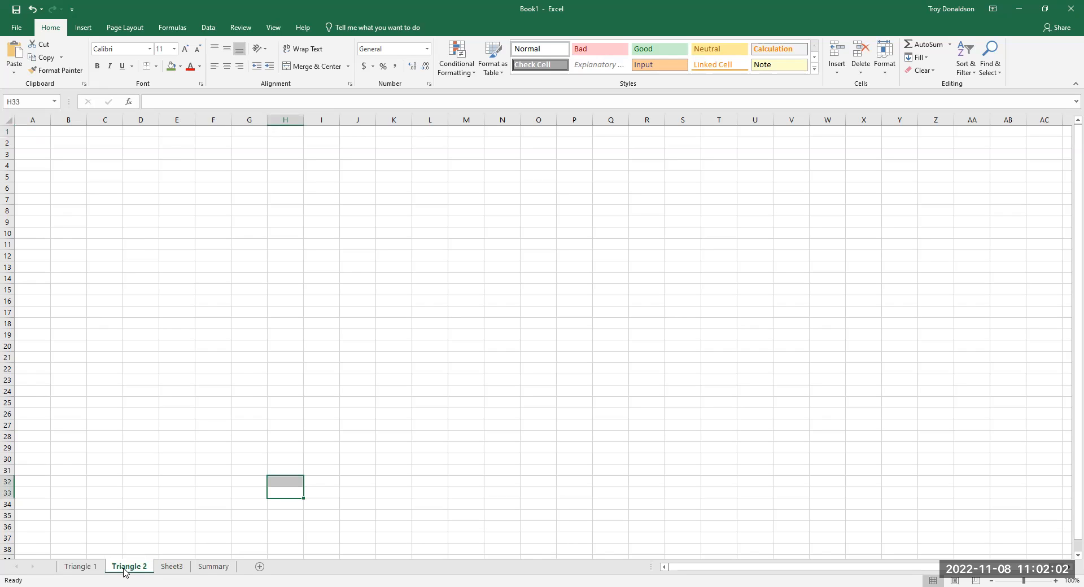
- Rename Sheet3 to Triangle 3
left_click(176, 572)
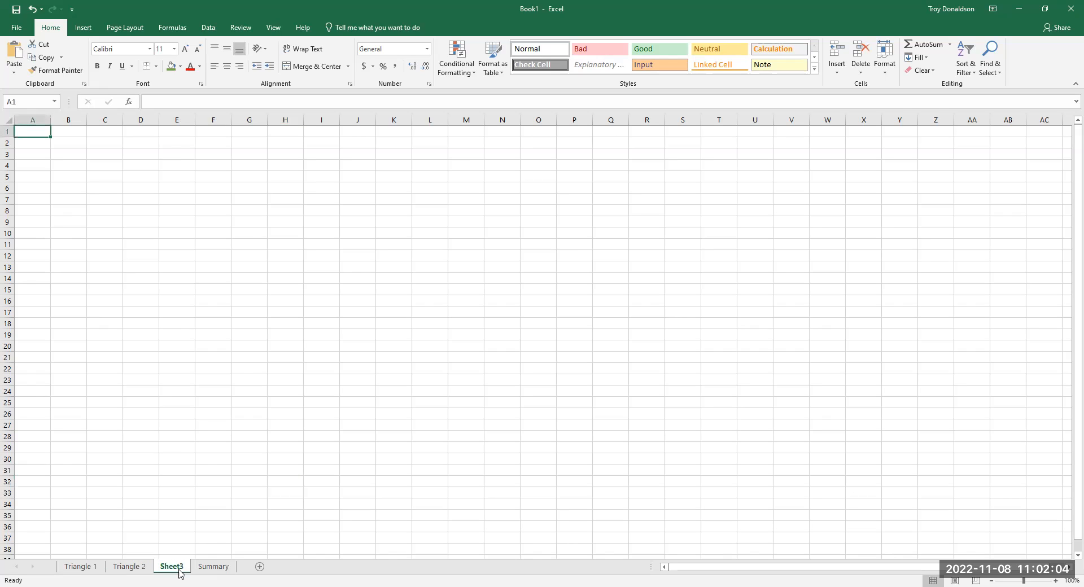
right_click(179, 571)
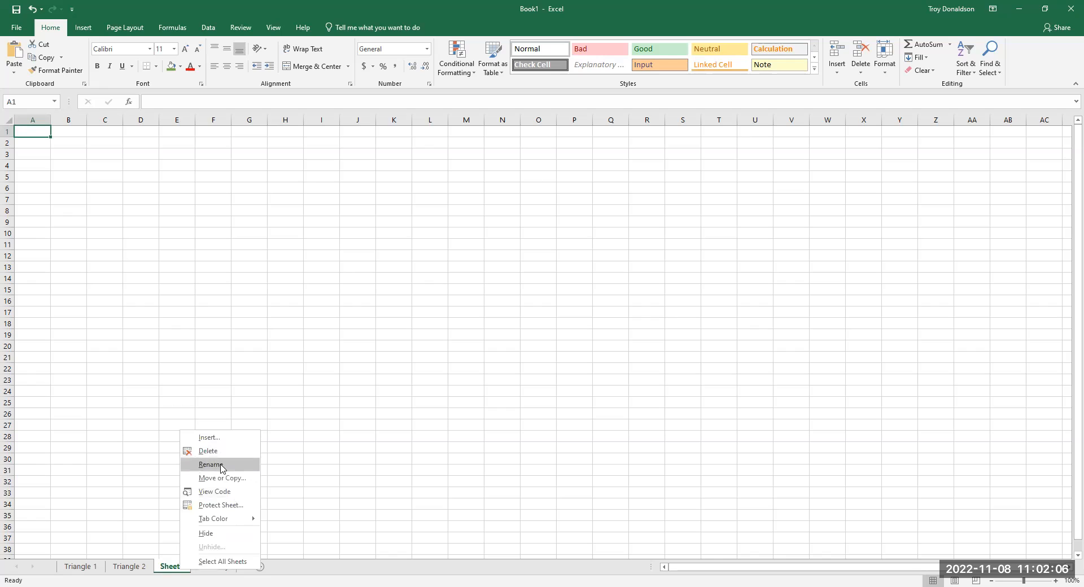
left_click(220, 465)
type("Tri")
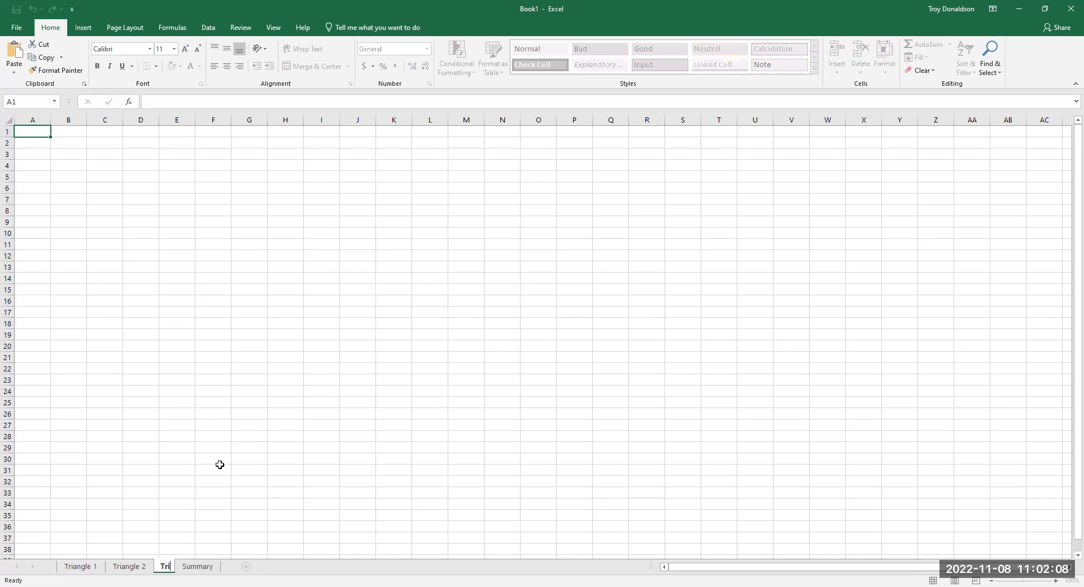
type("angle 3")
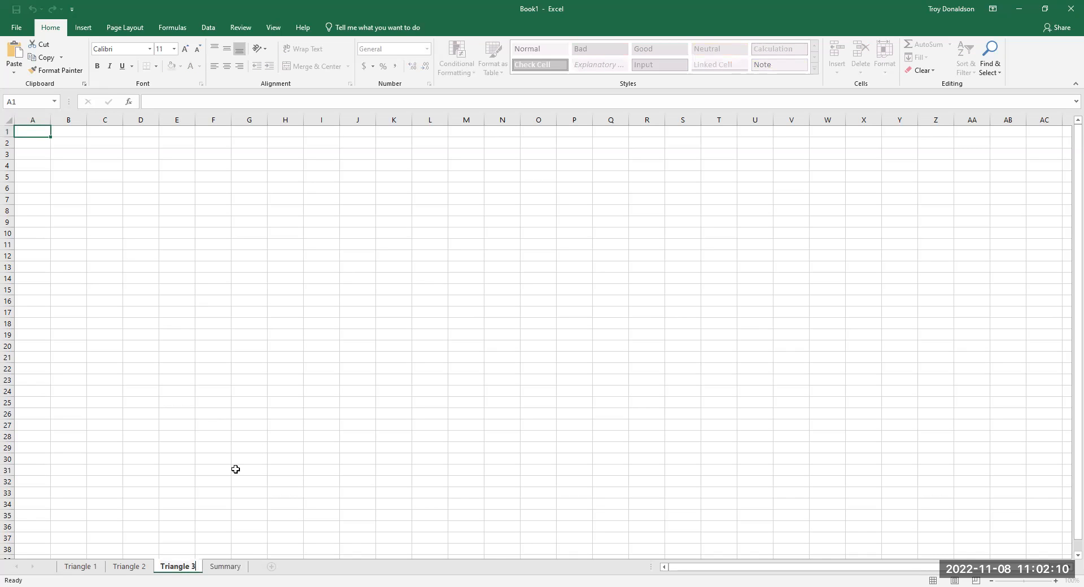
key("Return")
- On the Summary sheet, enter the label Triangle 1 in D11 and the heading Perimeter in F11
left_click(228, 567)
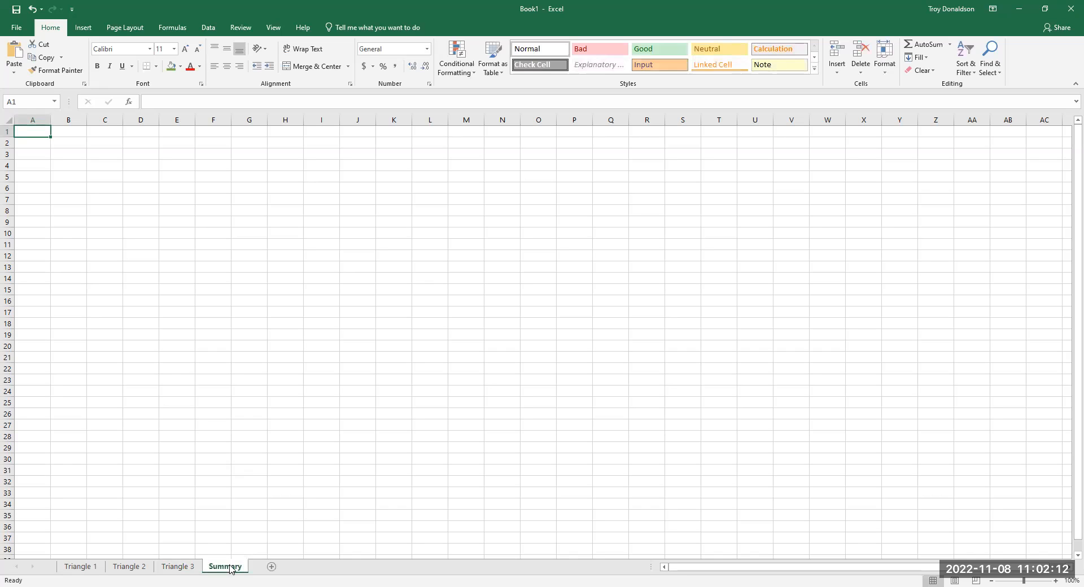
left_click(140, 242)
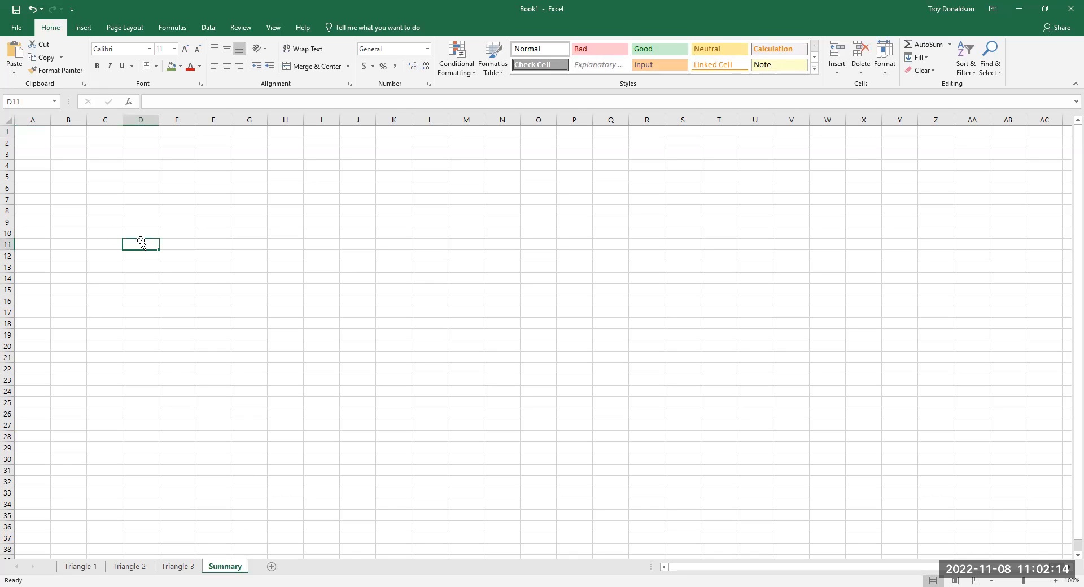
type("Triangle 1")
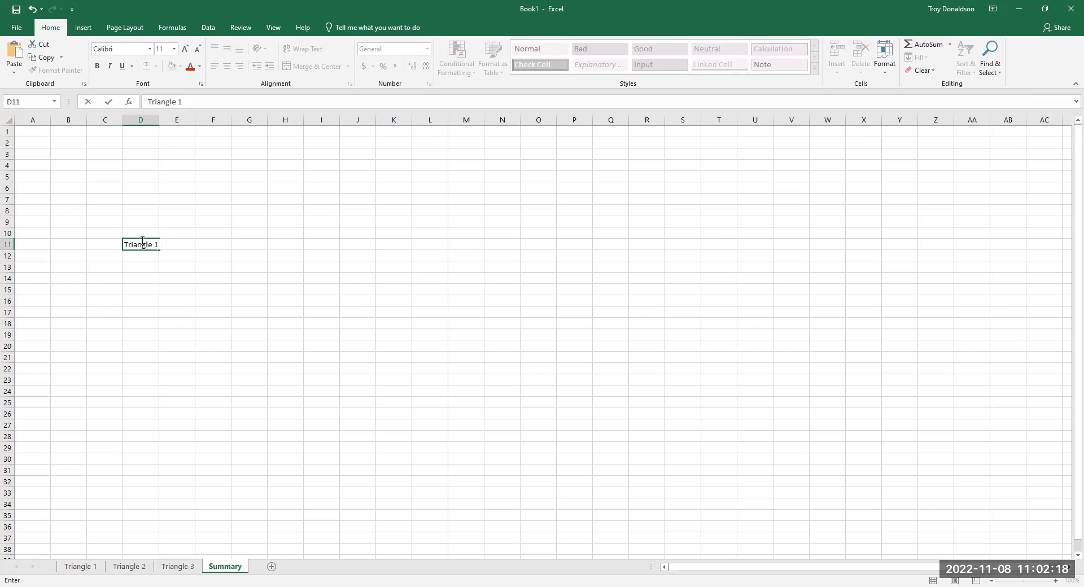
left_click_drag(210, 323, 231, 320)
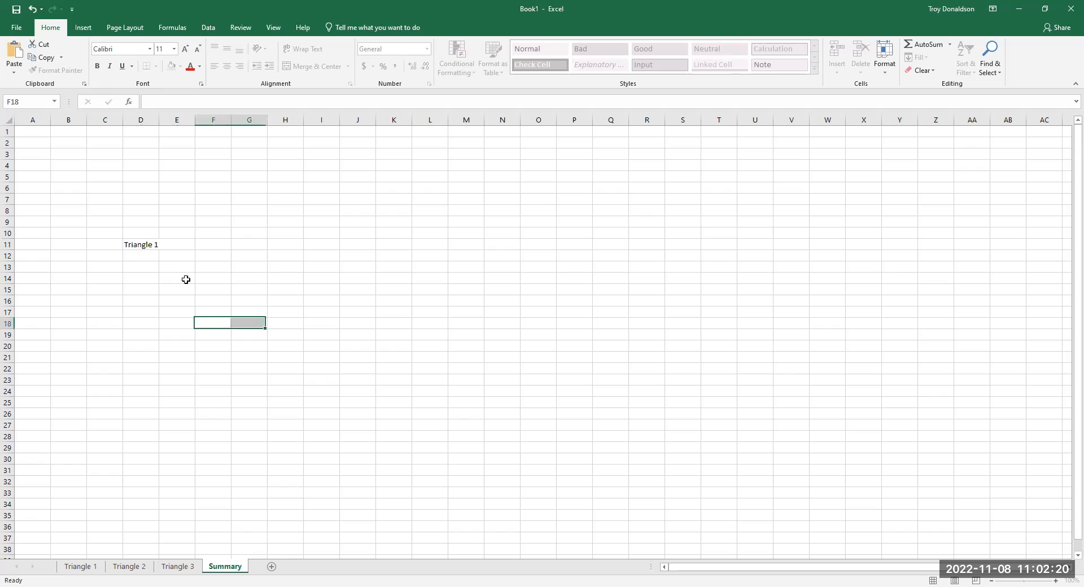
left_click(210, 247)
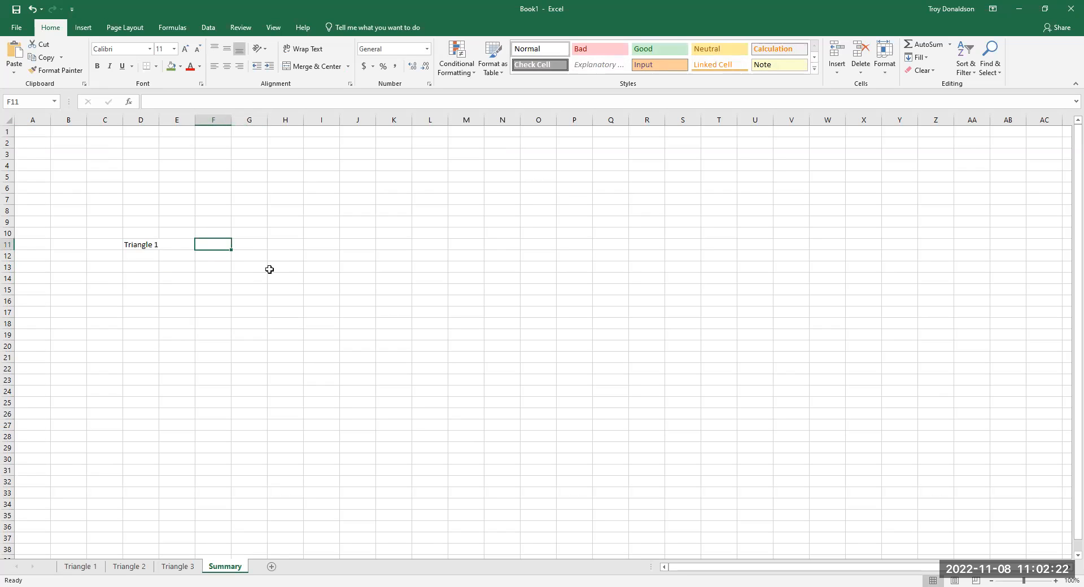
type("Perimeter")
left_click(253, 295)
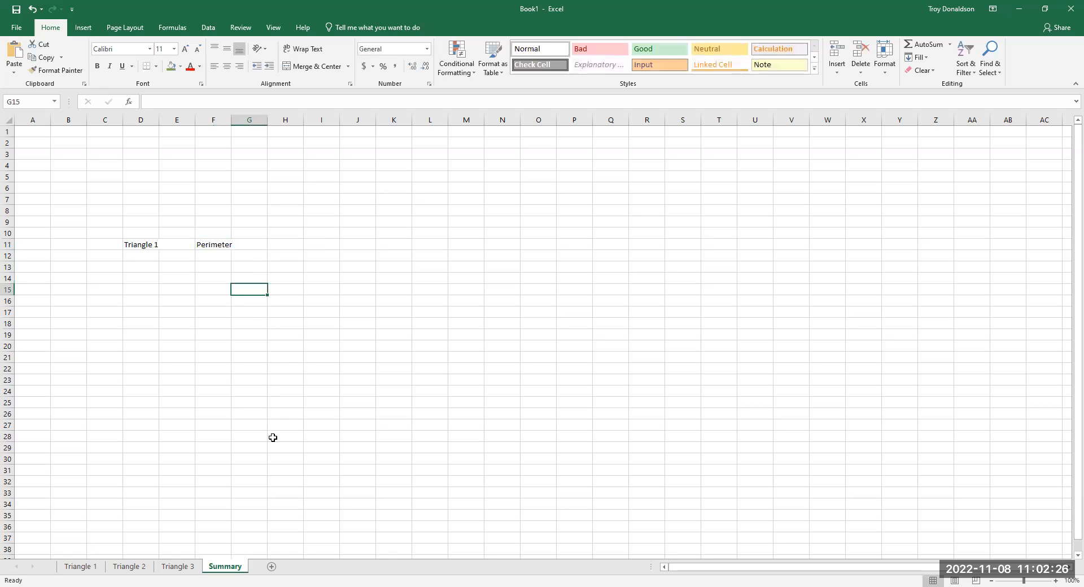
- Move the Triangle 1 label from D11 to D13 so it sits below the Perimeter heading's row
left_click(149, 245)
left_click_drag(150, 249, 152, 273)
left_click(214, 267)
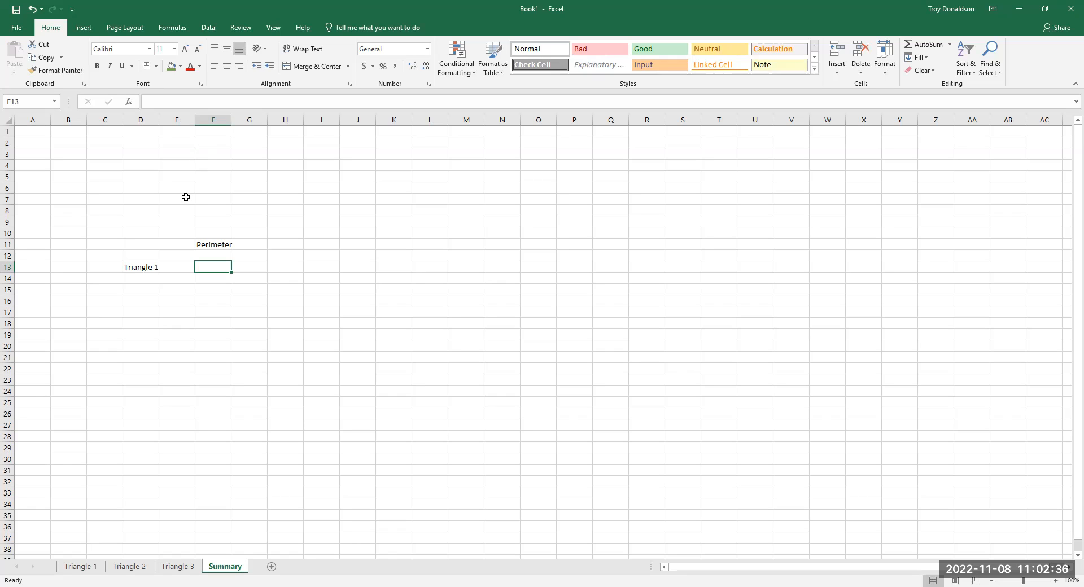
- On the Triangle 1 sheet, enter the label Perimeter in D22 below the triangle
left_click(81, 567)
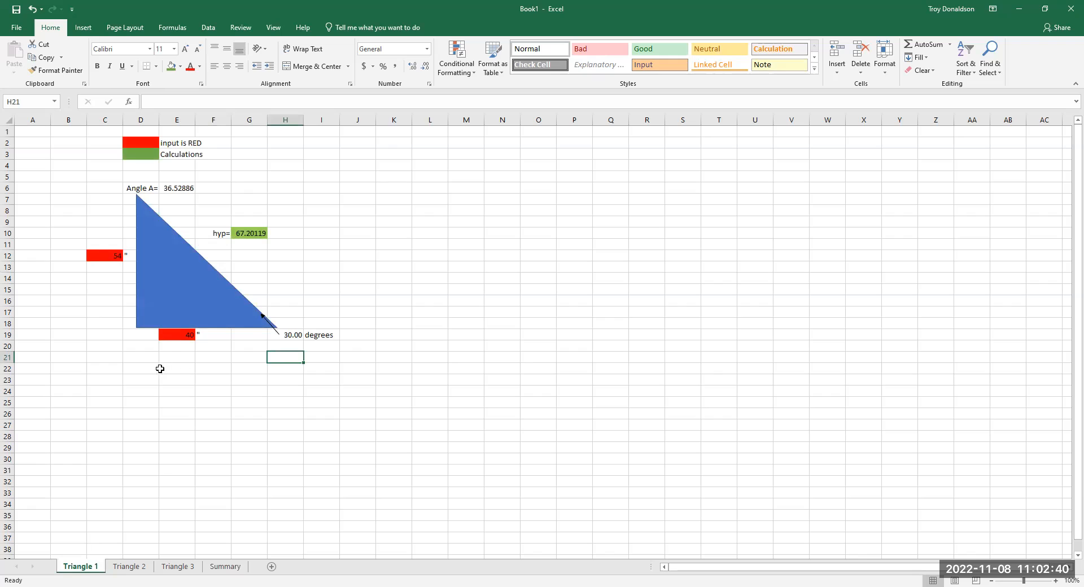
left_click(139, 368)
type("Permiter")
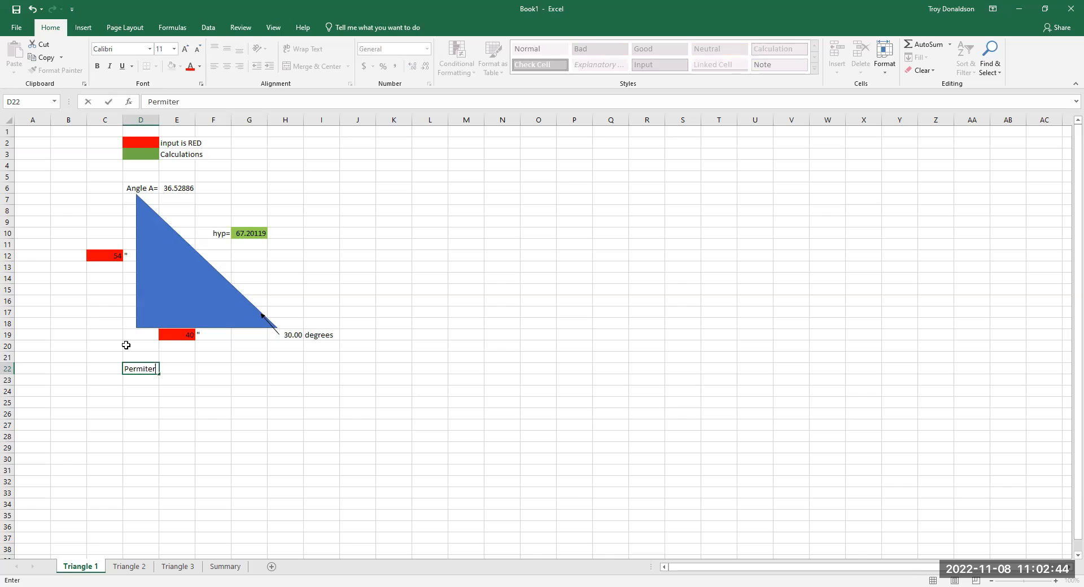
key("BackSpace")
key("BackSpace")
key("BackSpace")
left_click(167, 406)
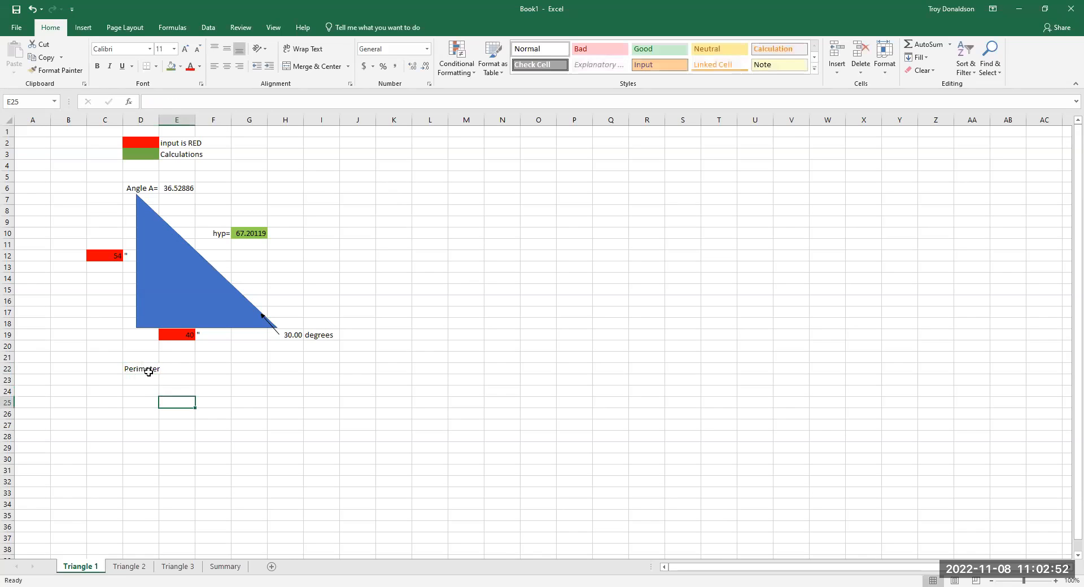
- Extend the D22 label to read "Perimeter =" and right-align it in the cell
left_click(145, 368)
left_click(197, 103)
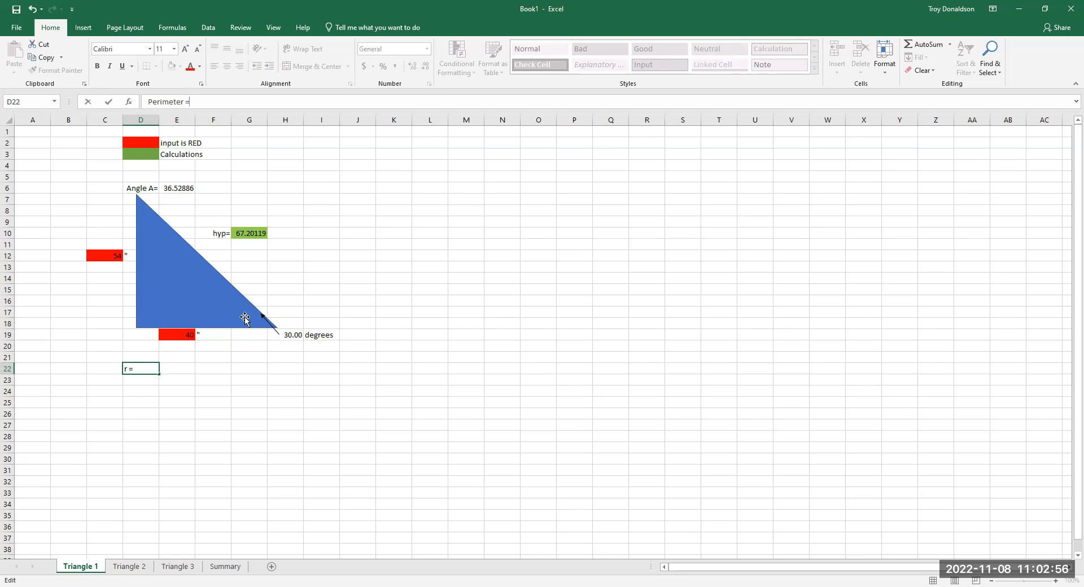
type("=")
left_click(261, 418)
left_click(145, 370)
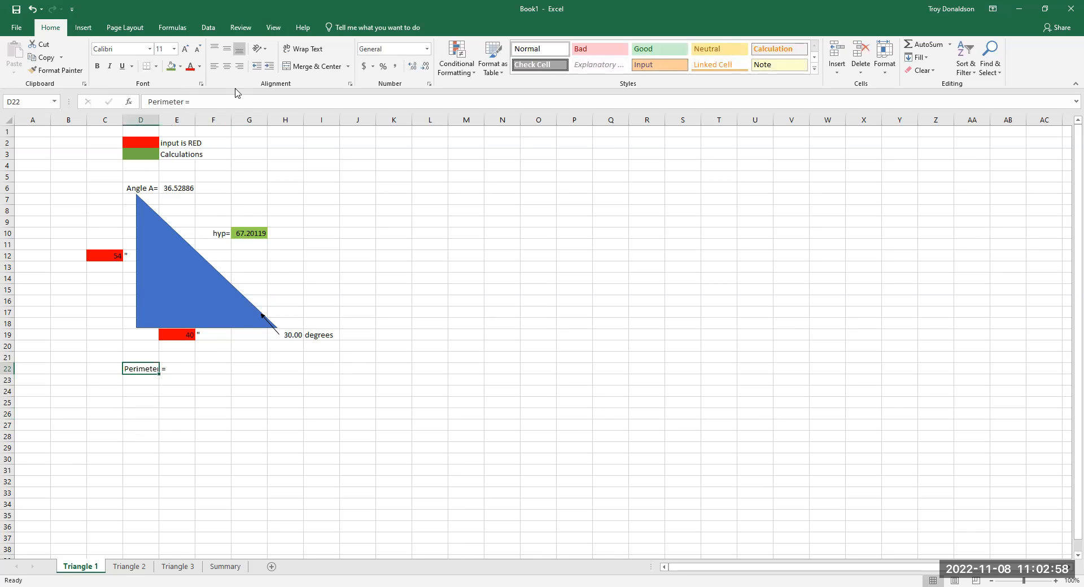
left_click(240, 66)
- Calculate the triangle's perimeter in E22 by summing its three sides with the formula =C12+G10+E19
left_click(185, 369)
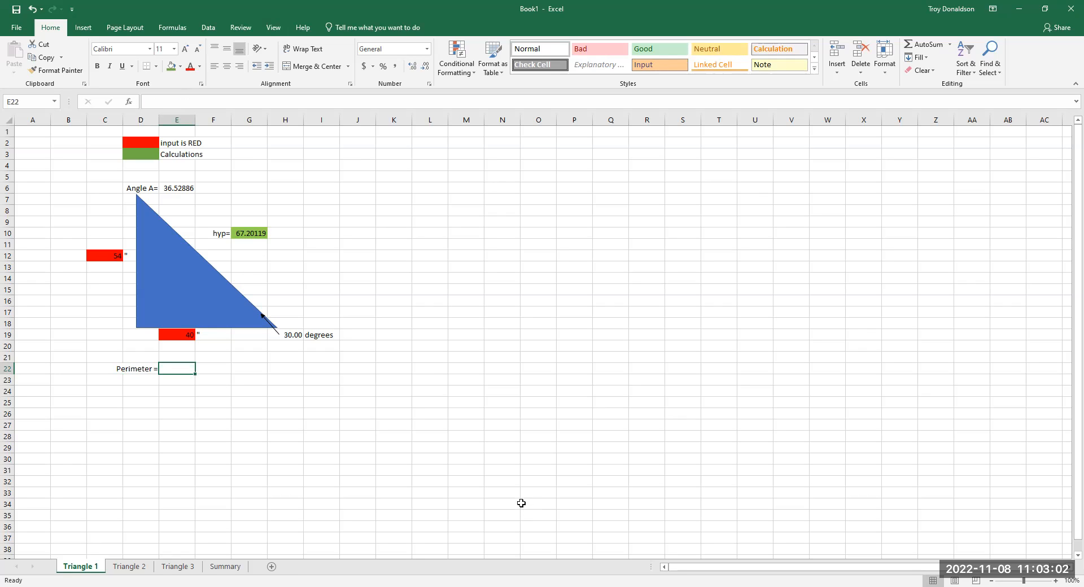
type("=")
left_click(107, 254)
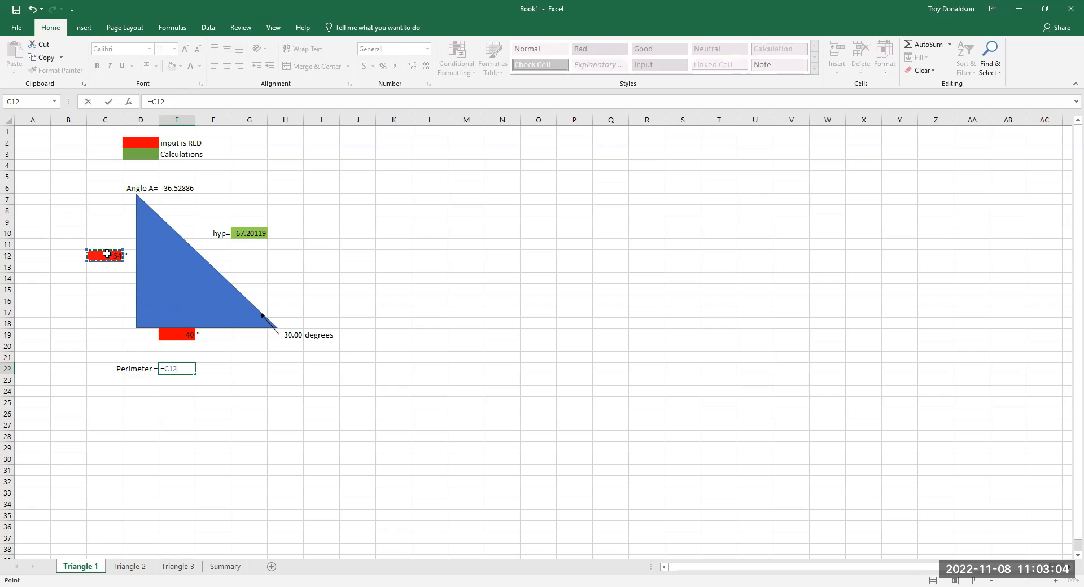
type("+")
left_click(261, 232)
type("+")
left_click(191, 336)
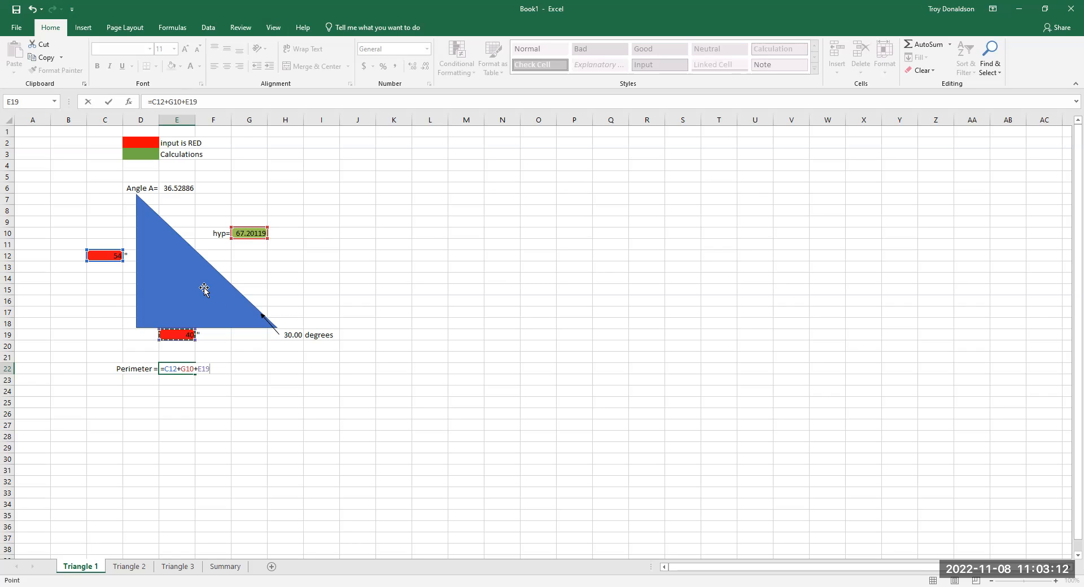
key("Return")
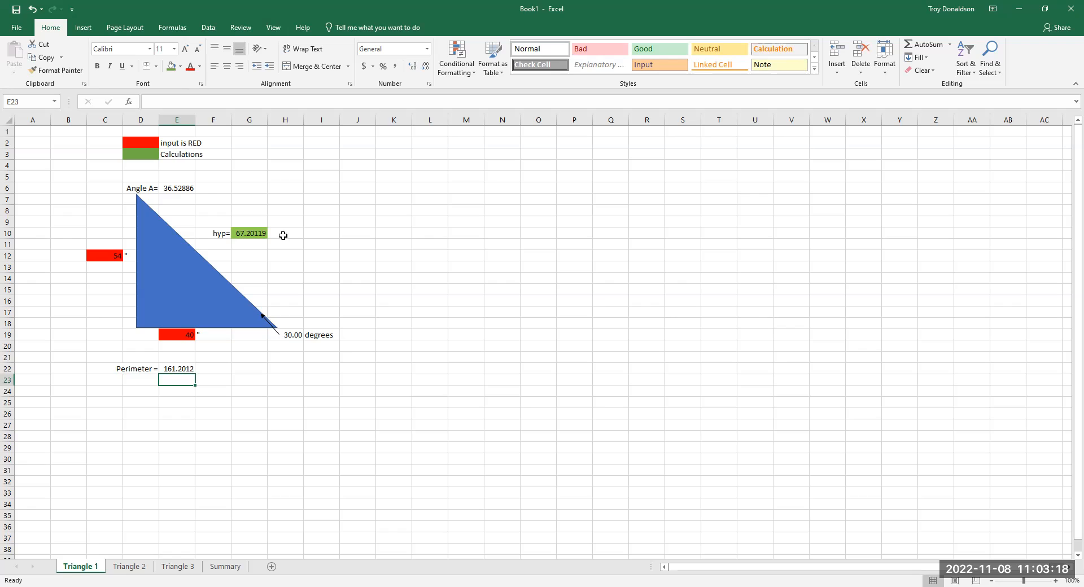
- Check the hypotenuse cell G10 and the perimeter formula in E22
left_click(255, 238)
left_click(413, 460)
left_click(183, 368)
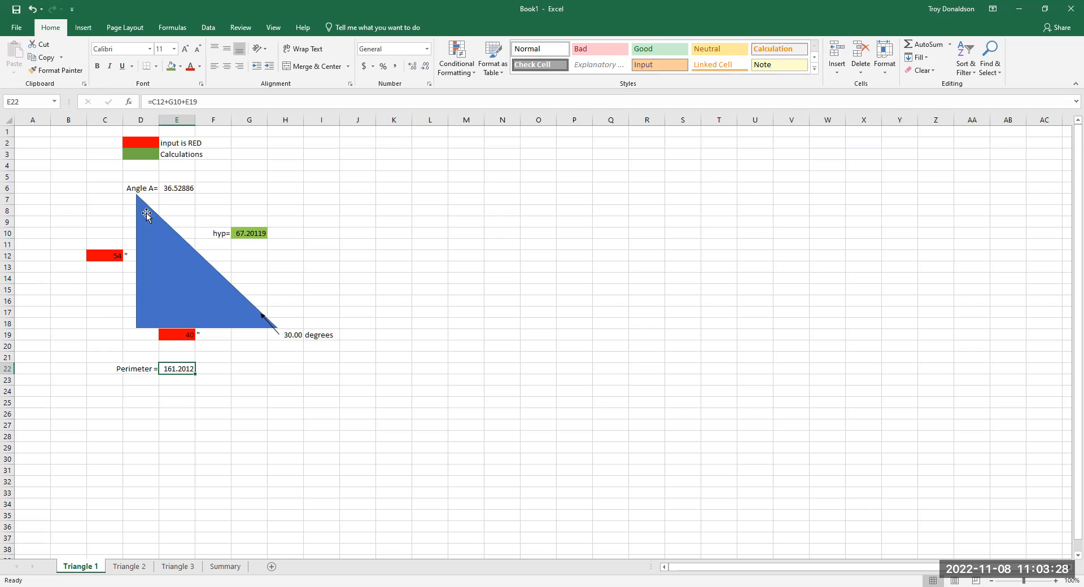
left_click(343, 379)
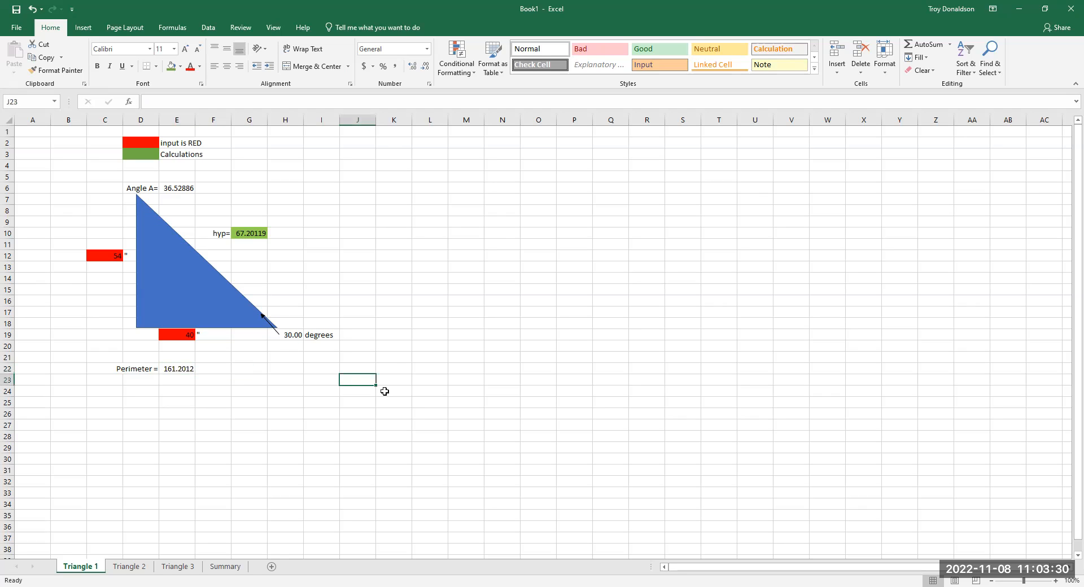
type("=")
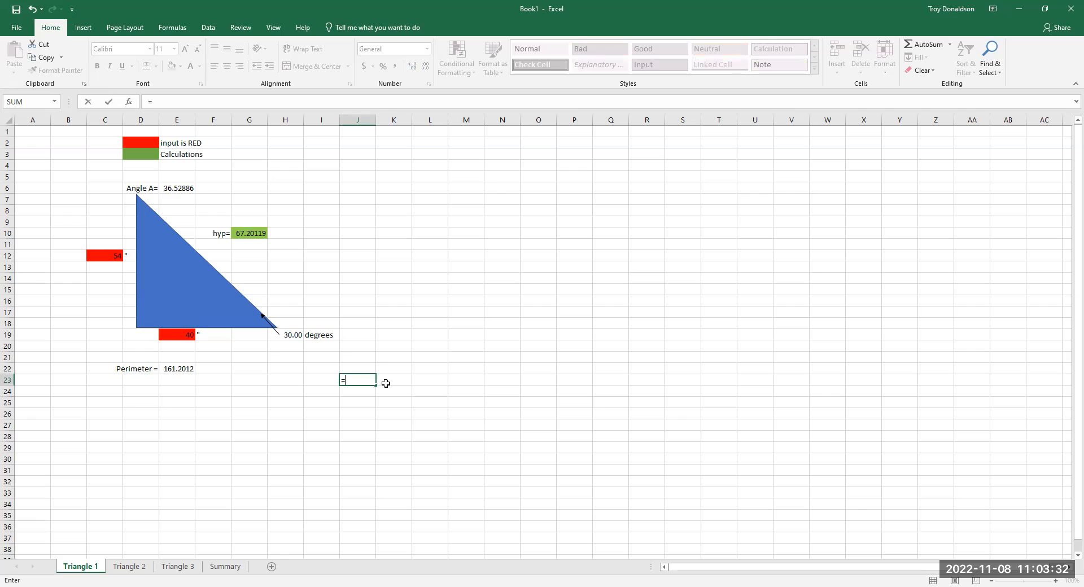
left_click(108, 256)
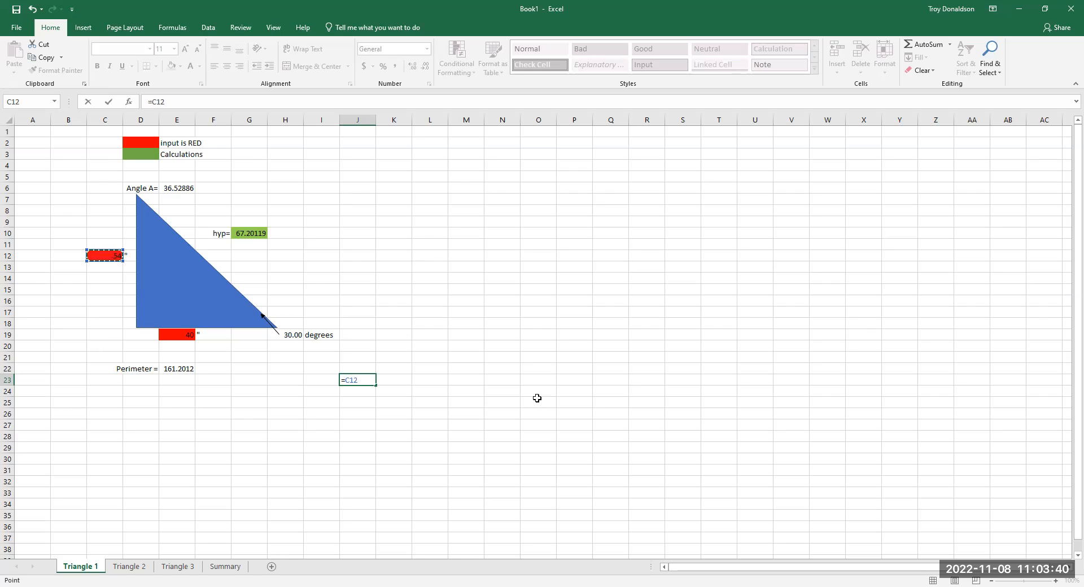
left_click(382, 456)
key("Escape")
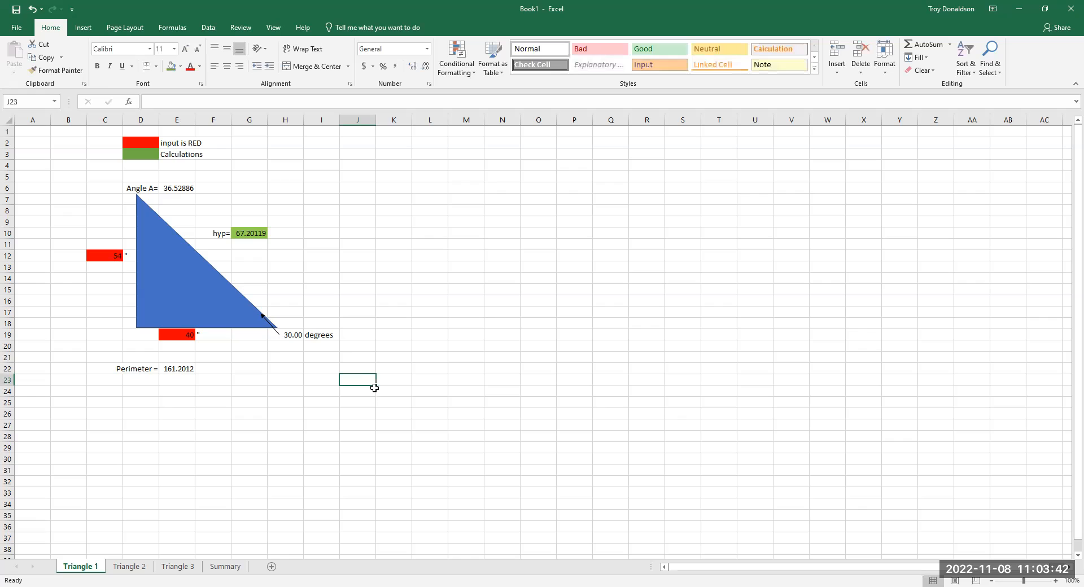
- Copy the perimeter cell E22 from Triangle 1 and try a regular paste into F13 on the Summary sheet
left_click(184, 371)
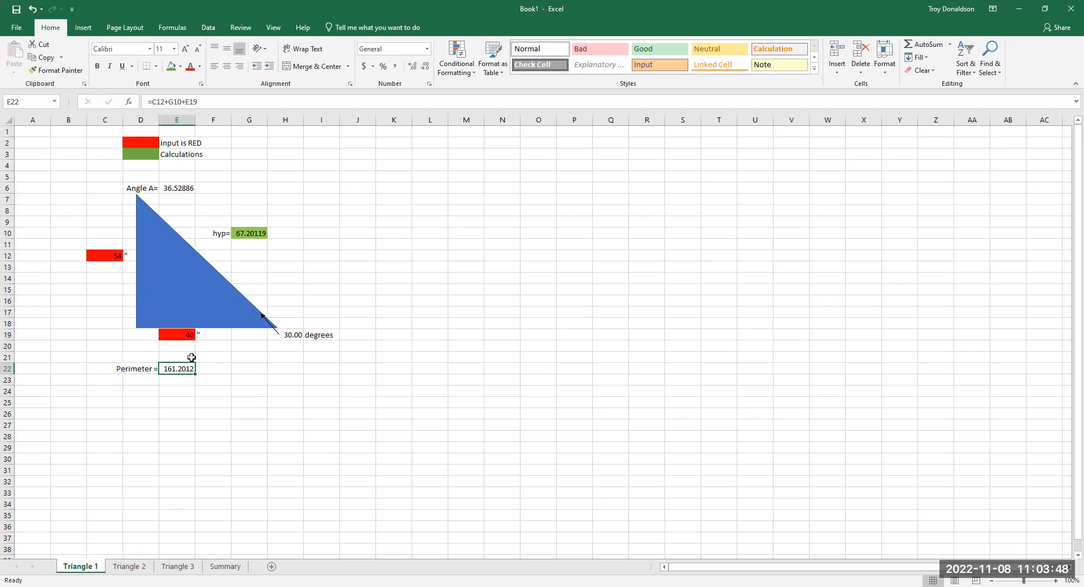
key("ctrl+c")
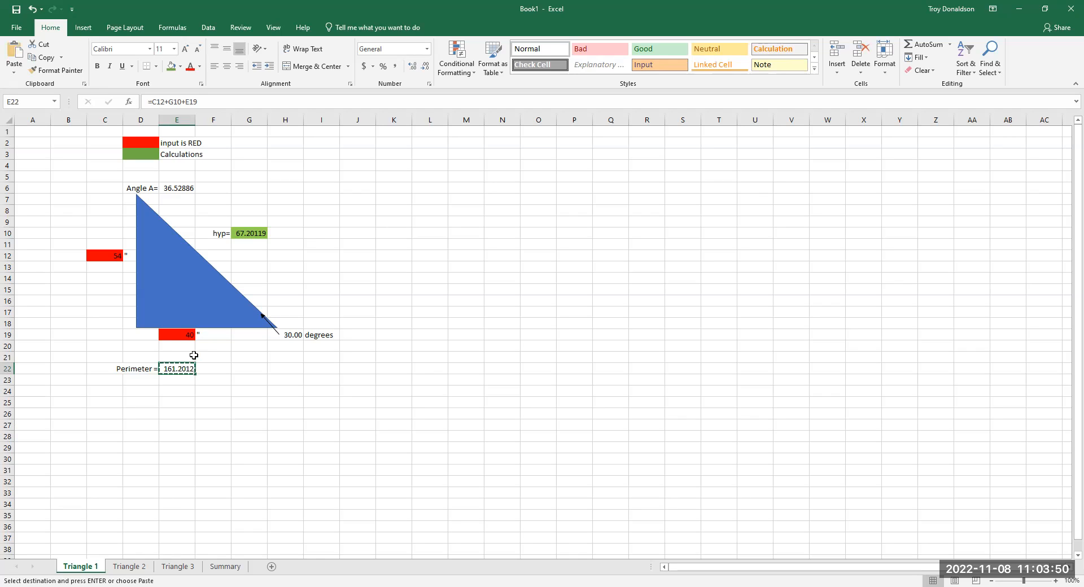
left_click(226, 567)
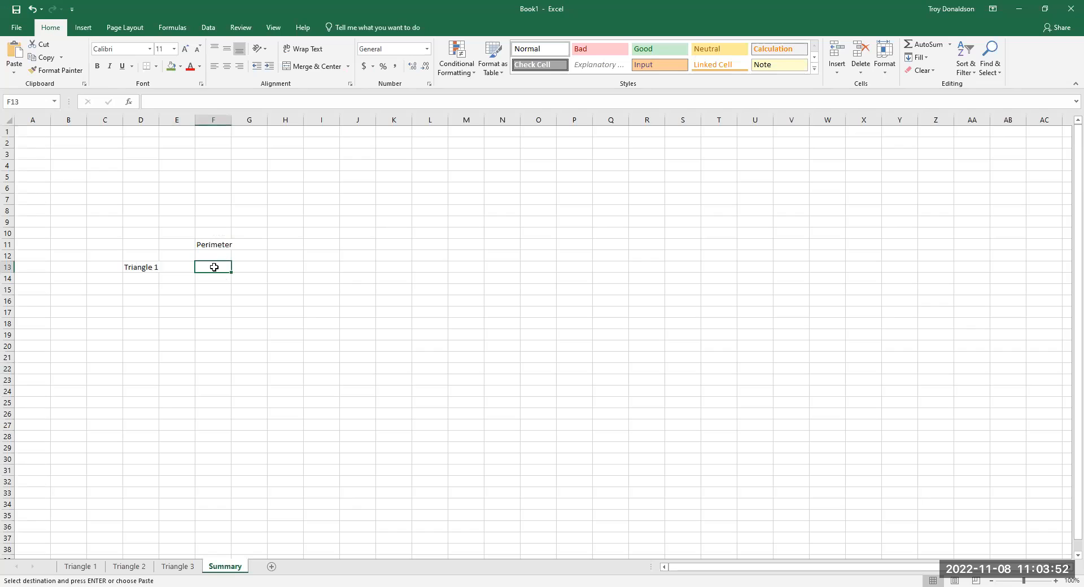
key("ctrl+v")
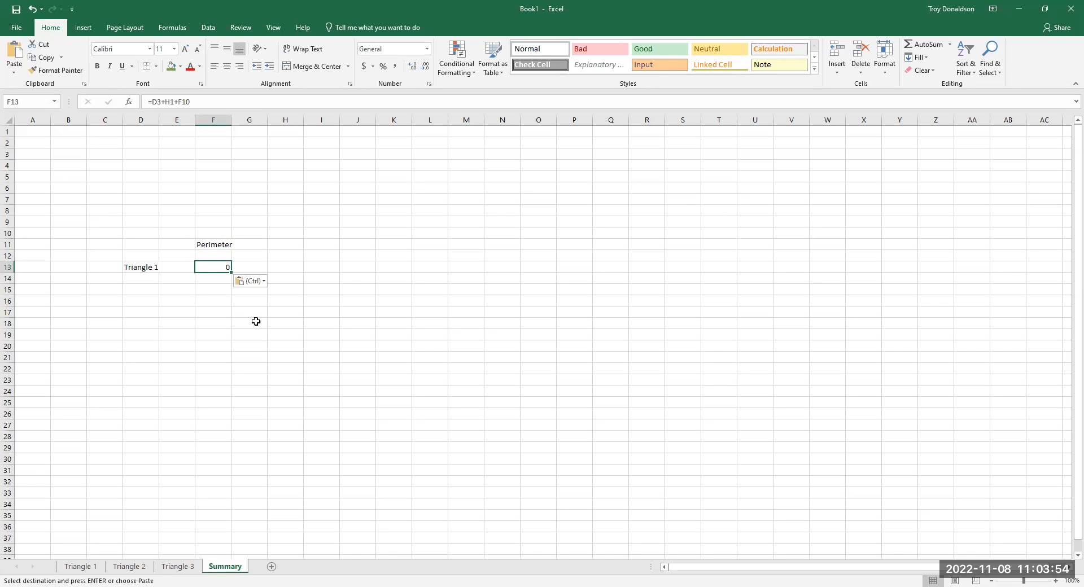
left_click(283, 355)
left_click(223, 266)
key("Escape")
left_click(80, 567)
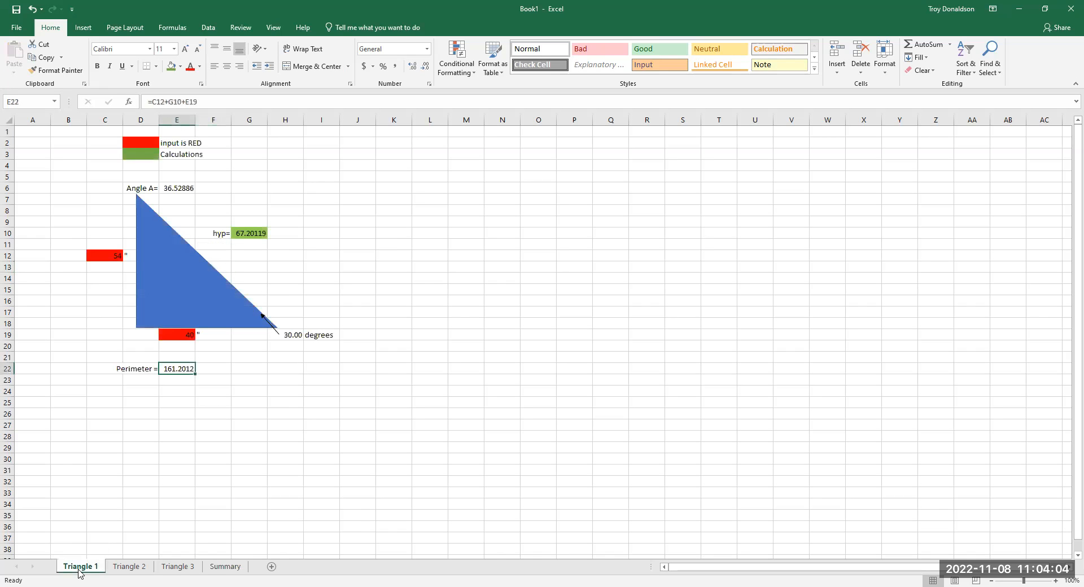
right_click(189, 371)
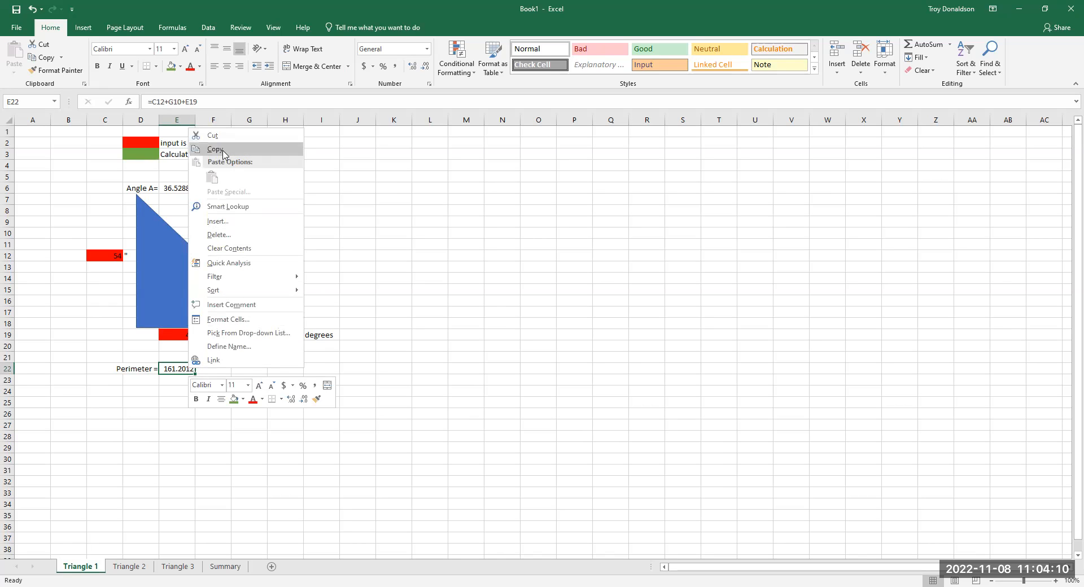
left_click(215, 149)
left_click(225, 567)
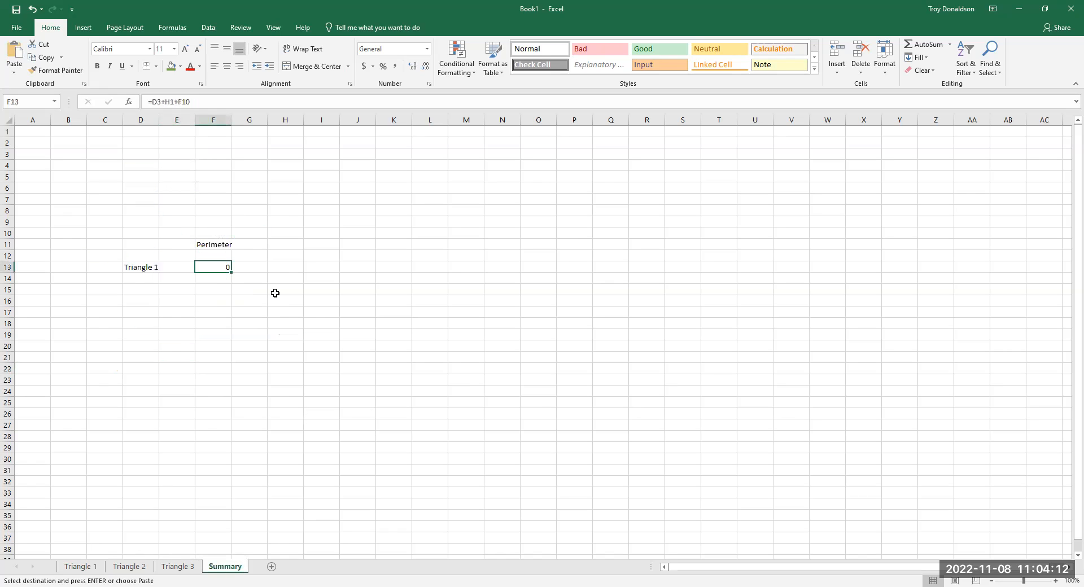
left_click(215, 299)
right_click(215, 299)
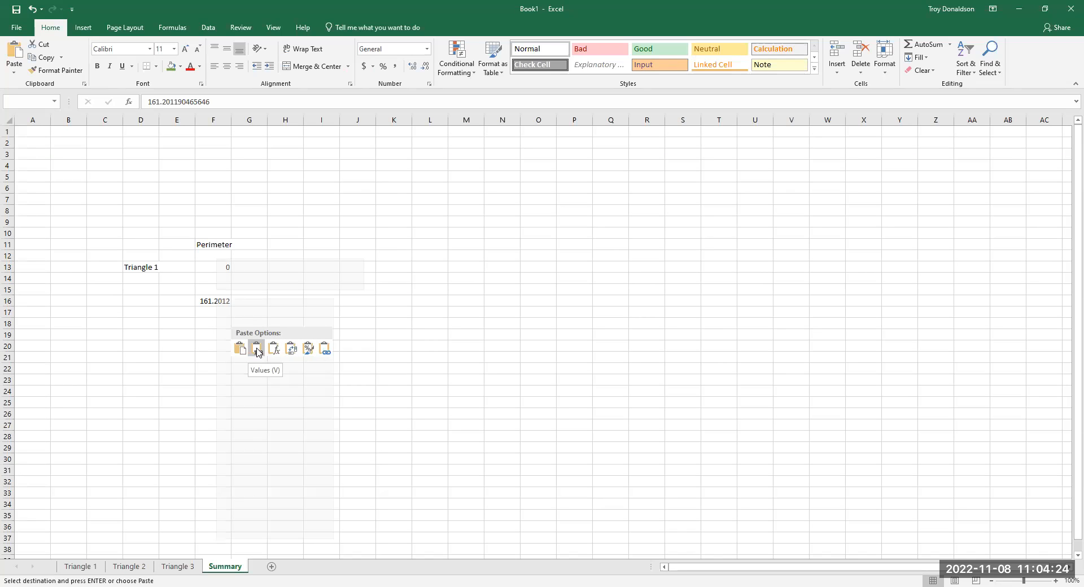
key("Escape")
key("Escape")
- Clear F13 on the Summary sheet and paste the Triangle 1 perimeter from E22 there as a value only
left_click(221, 265)
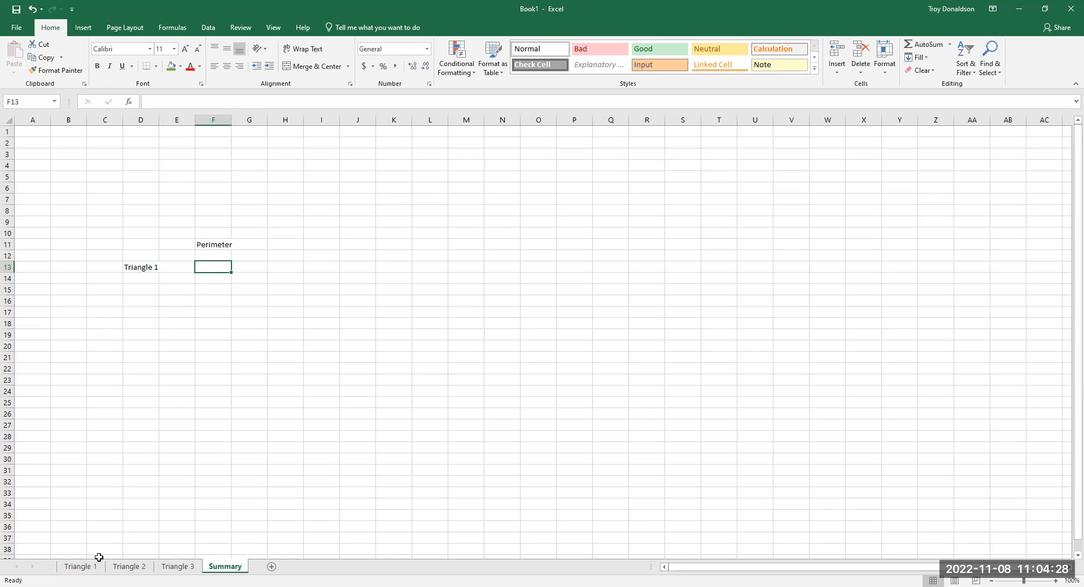
left_click(85, 569)
left_click(192, 415)
left_click(183, 367)
key("ctrl+c")
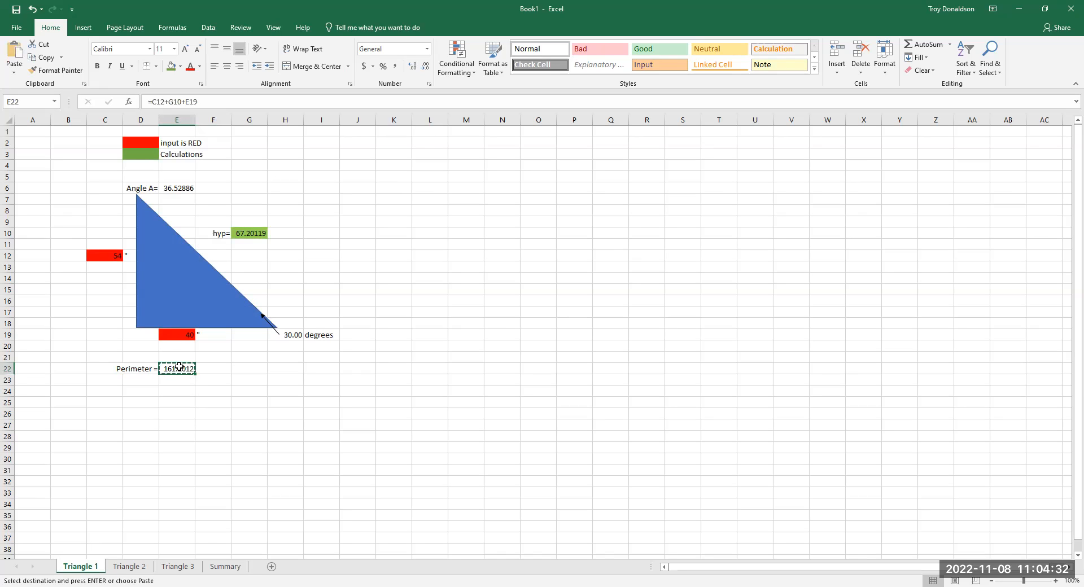
left_click(225, 566)
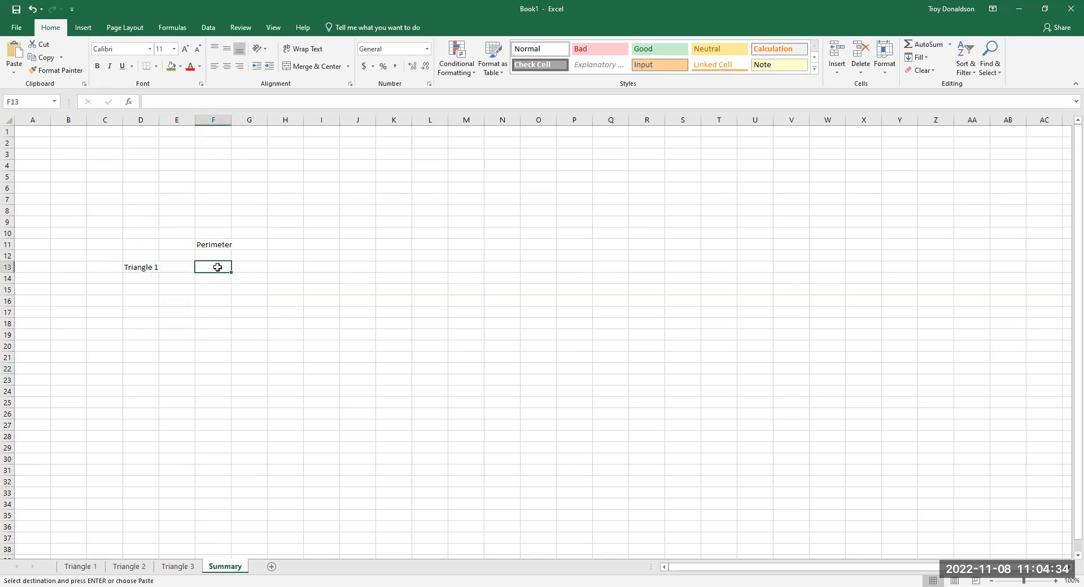
right_click(219, 270)
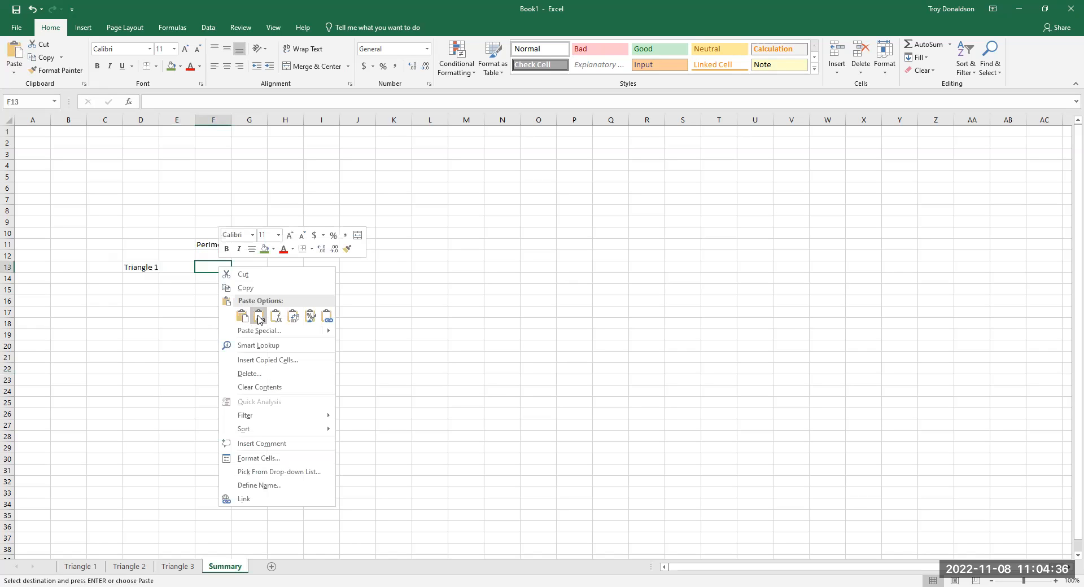
left_click(259, 317)
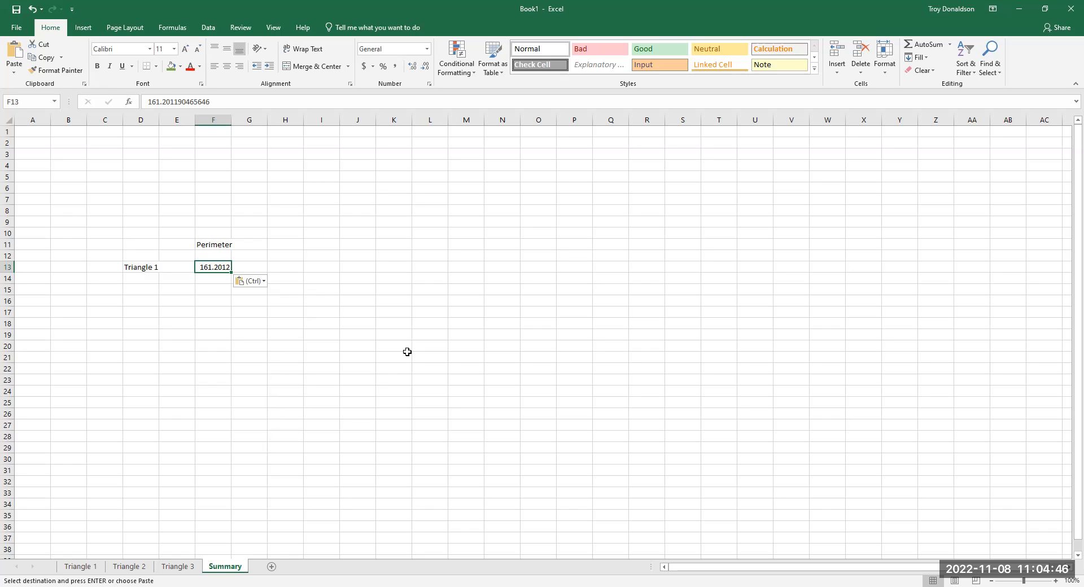
- Try to paste the copied perimeter into F14 on the Summary sheet using the Formulas paste option
left_click(219, 280)
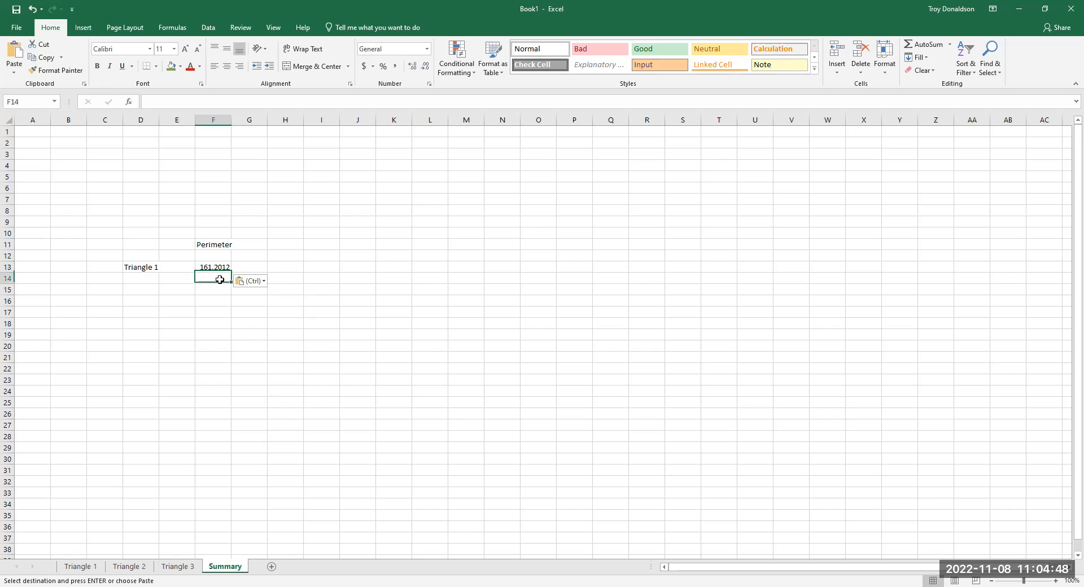
right_click(220, 284)
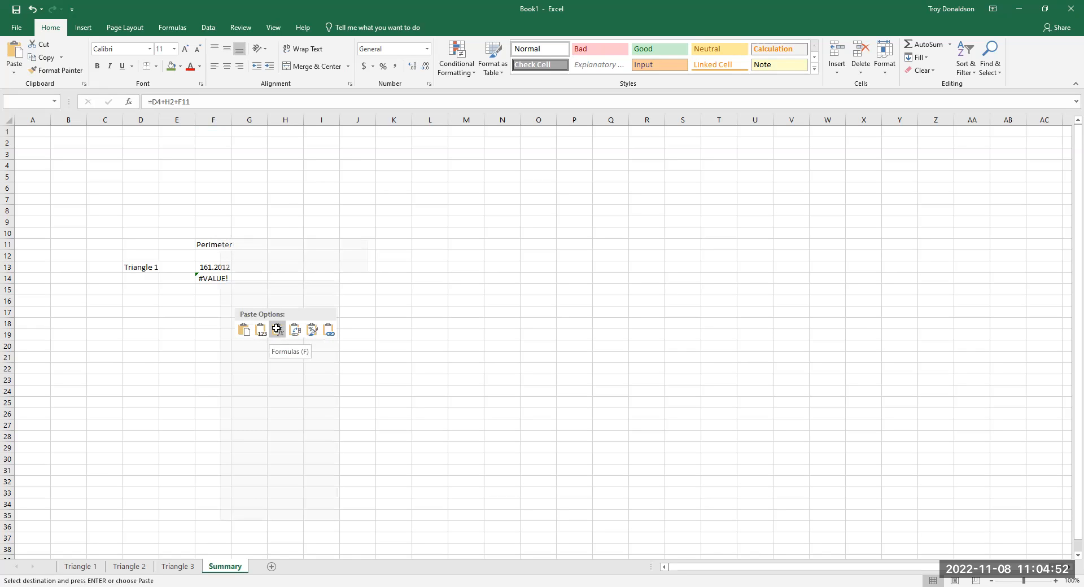
left_click(277, 330)
key("ctrl+z")
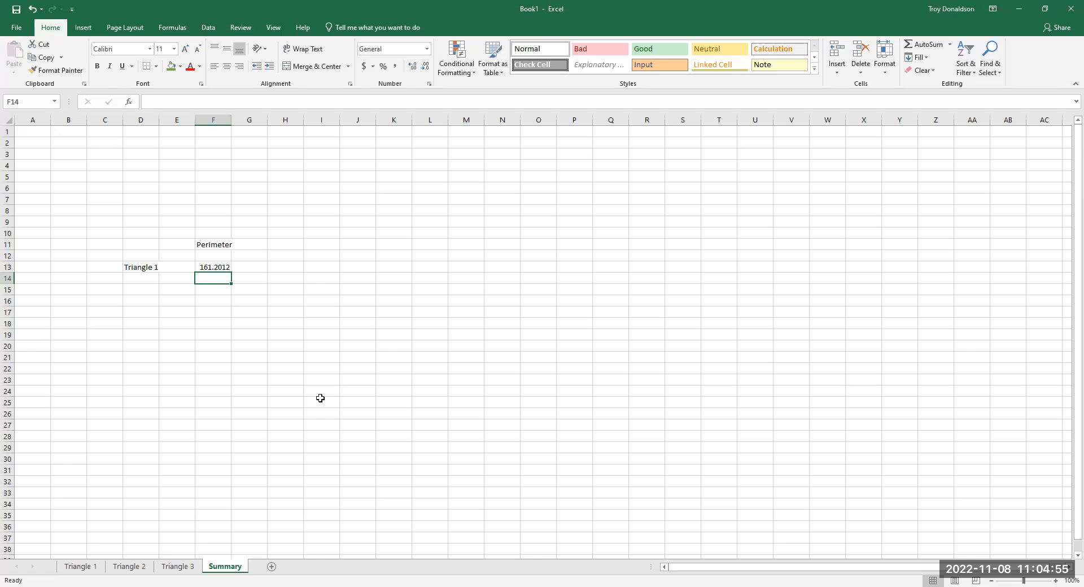
- Copy E22 from Triangle 1 again and paste it as a link into F14 on the Summary sheet
right_click(223, 284)
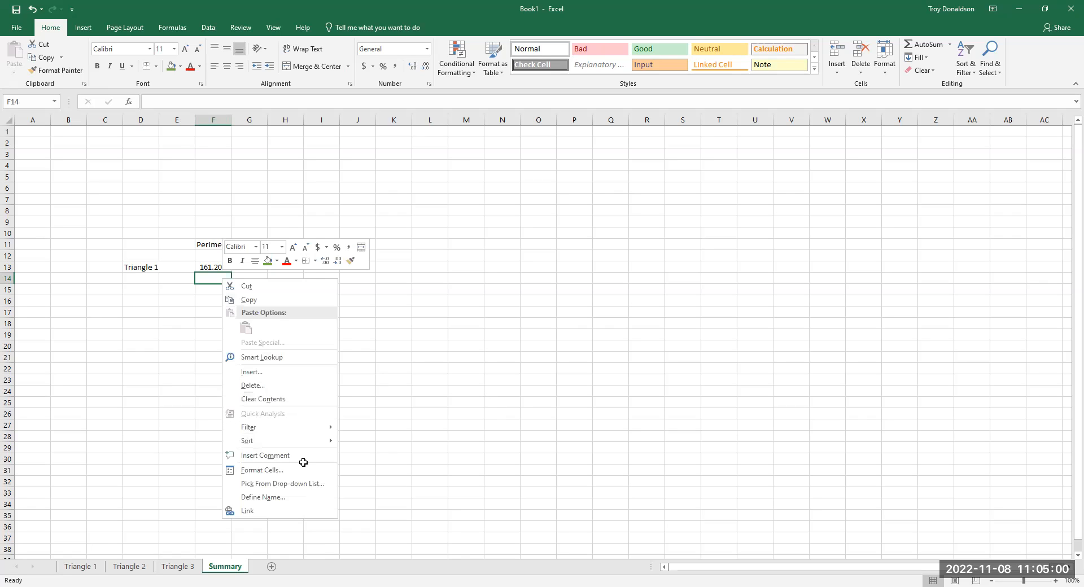
left_click(89, 569)
key("ctrl+c")
left_click(226, 567)
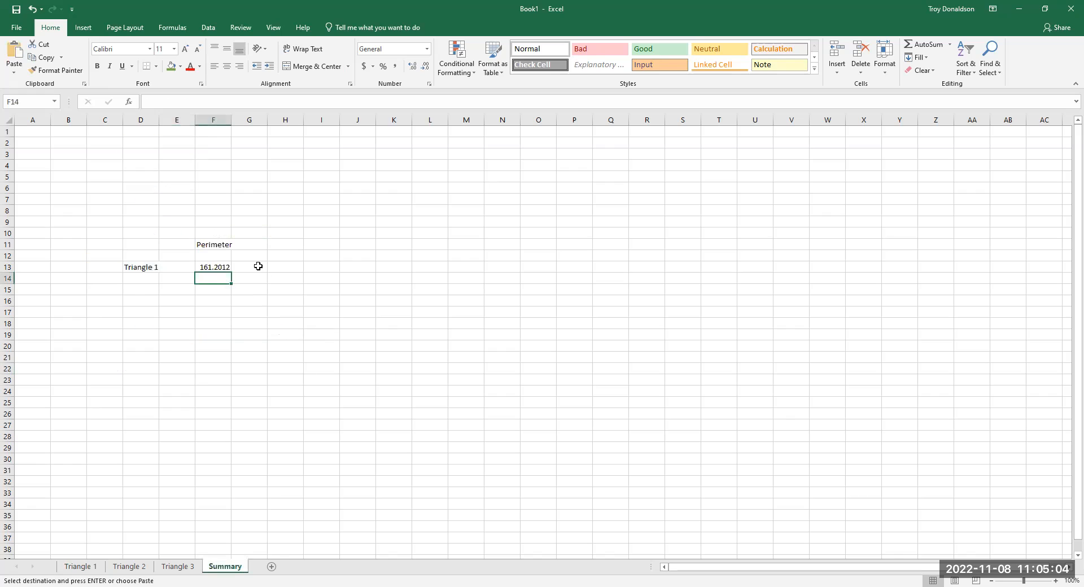
right_click(218, 279)
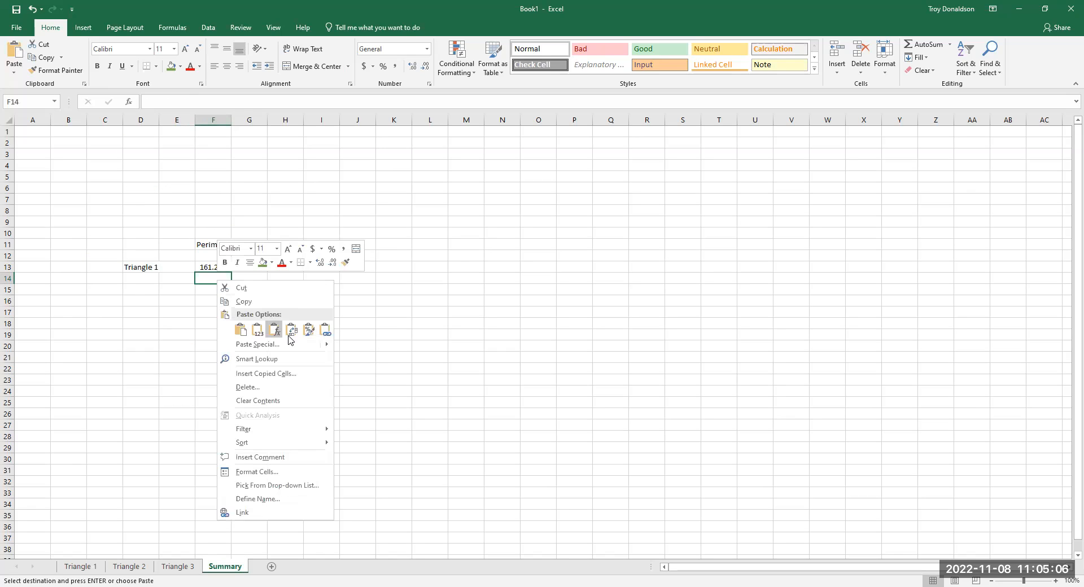
left_click(291, 335)
left_click(326, 332)
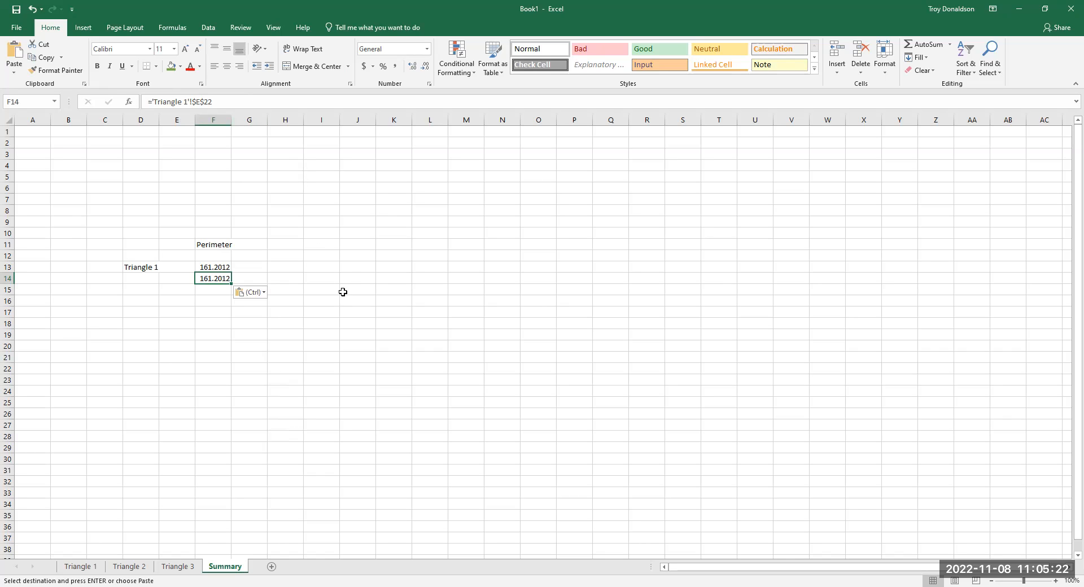
left_click(351, 276)
type("sheet")
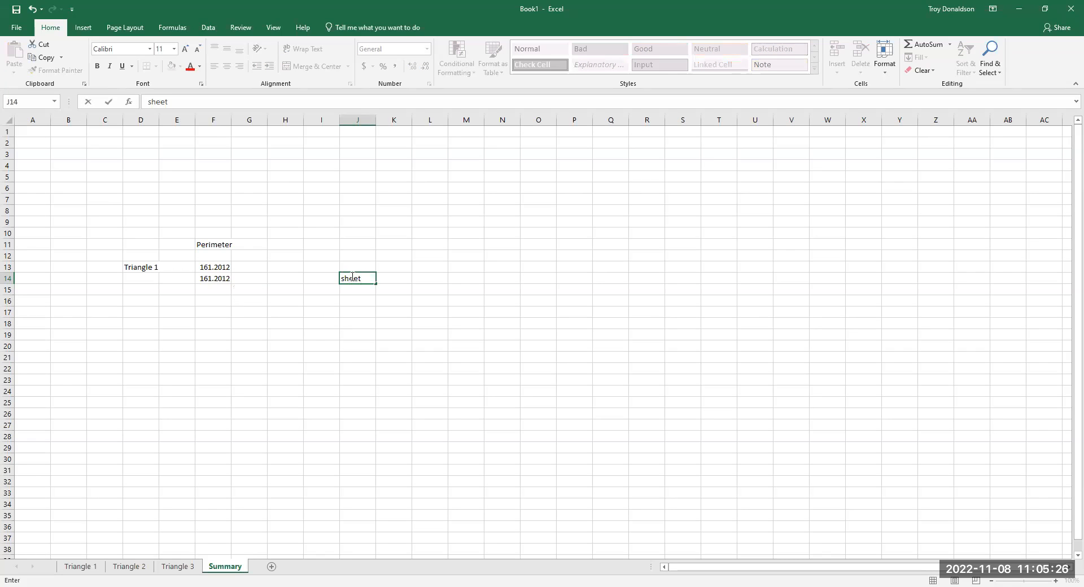
type("=")
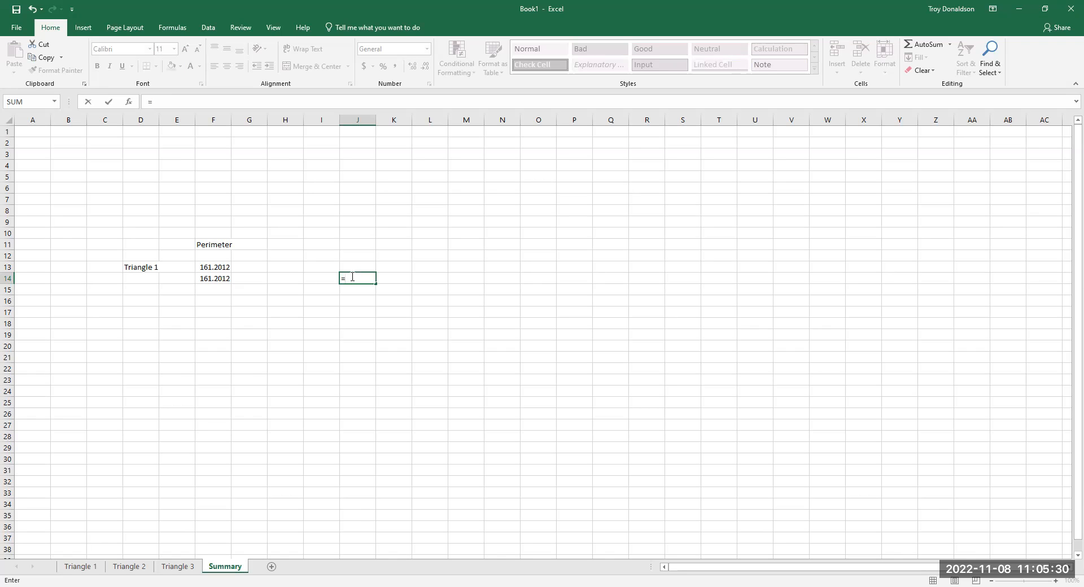
type("sheet")
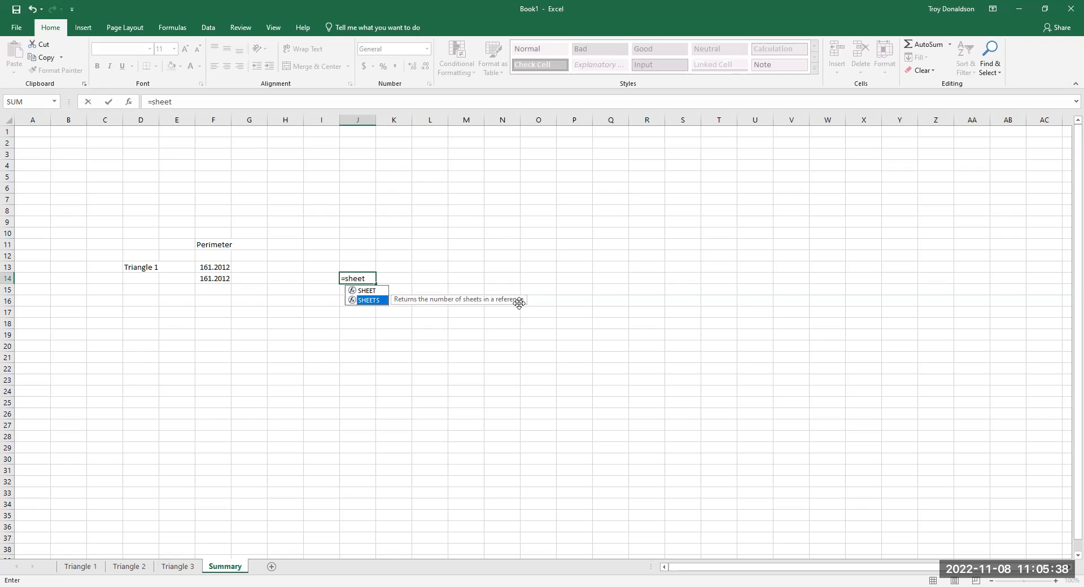
key("Escape")
left_click(355, 334)
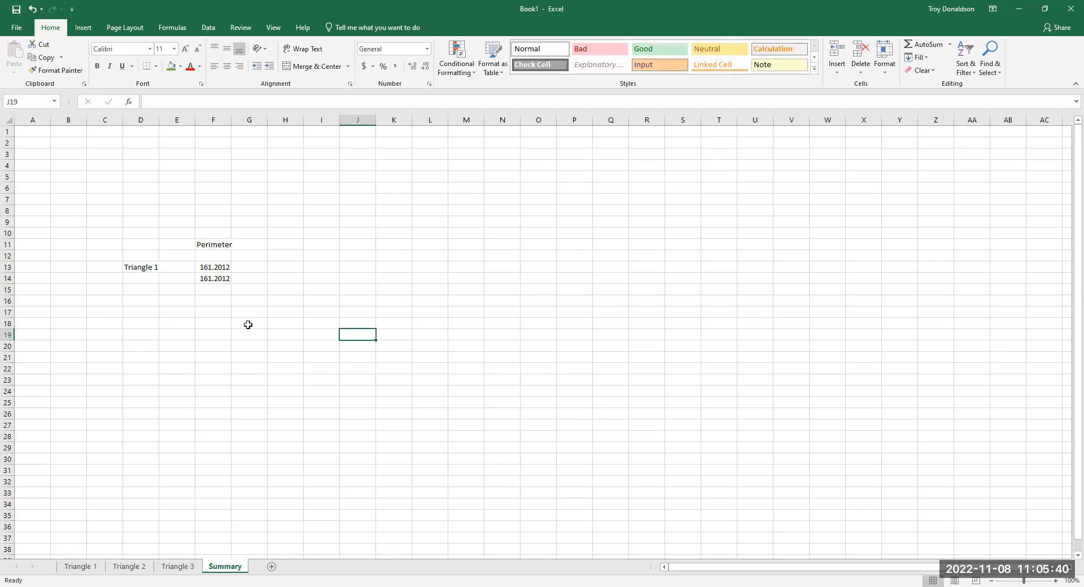
- Clear the linked perimeter from F14 on the Summary sheet, keeping the value in F13
left_click(216, 266)
left_click(225, 279)
key("Delete")
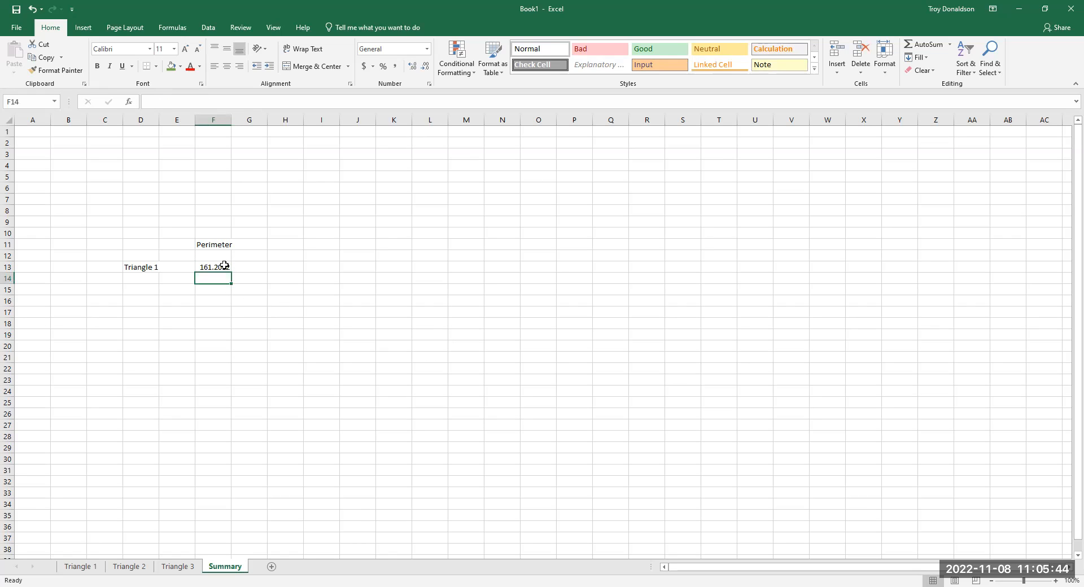
left_click(221, 267)
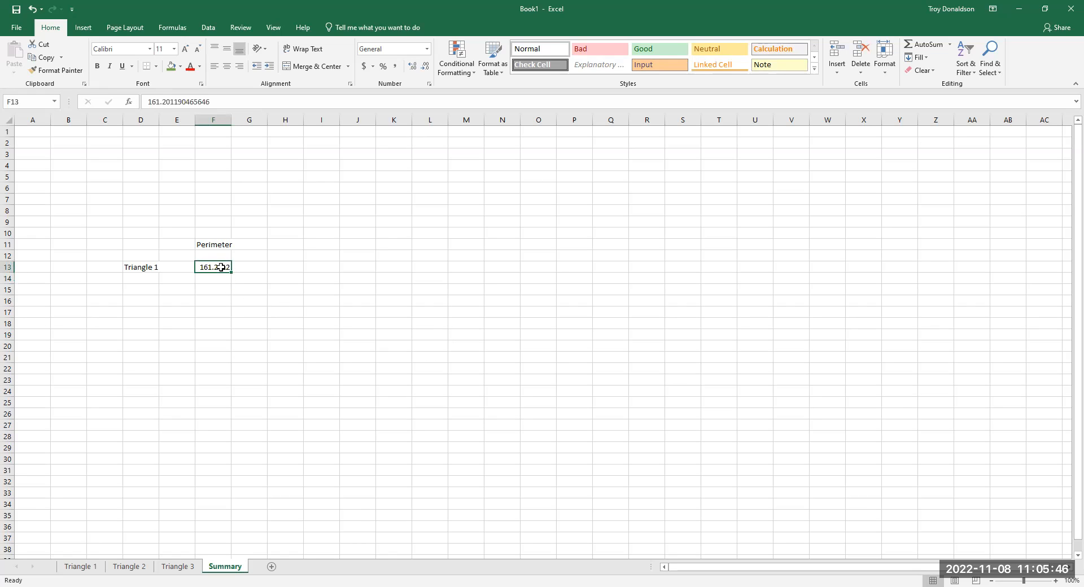
- On the Triangle 1 sheet, set the vertical side length in C12 to 50
left_click(88, 569)
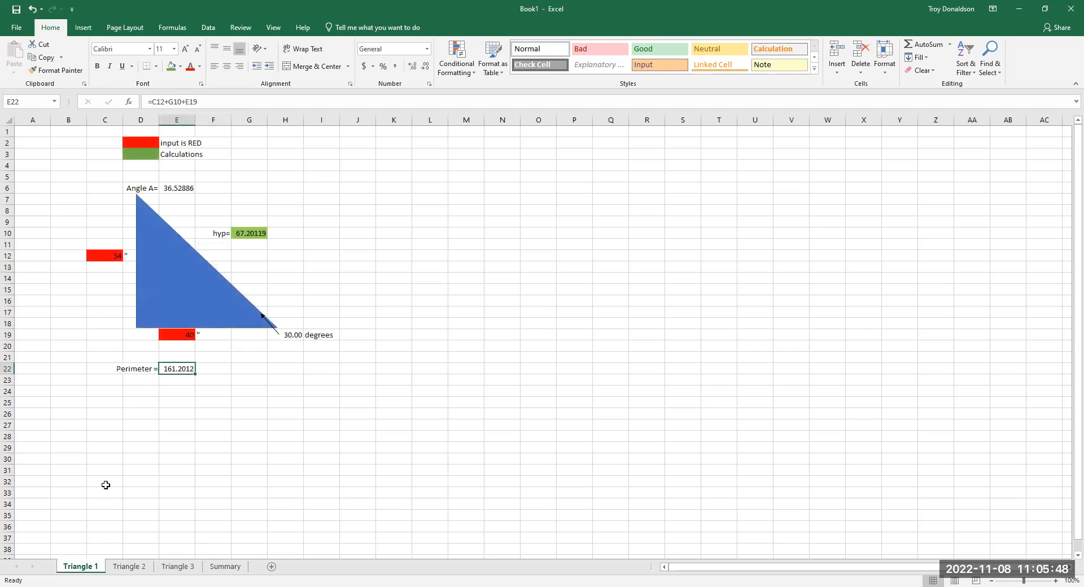
left_click(100, 256)
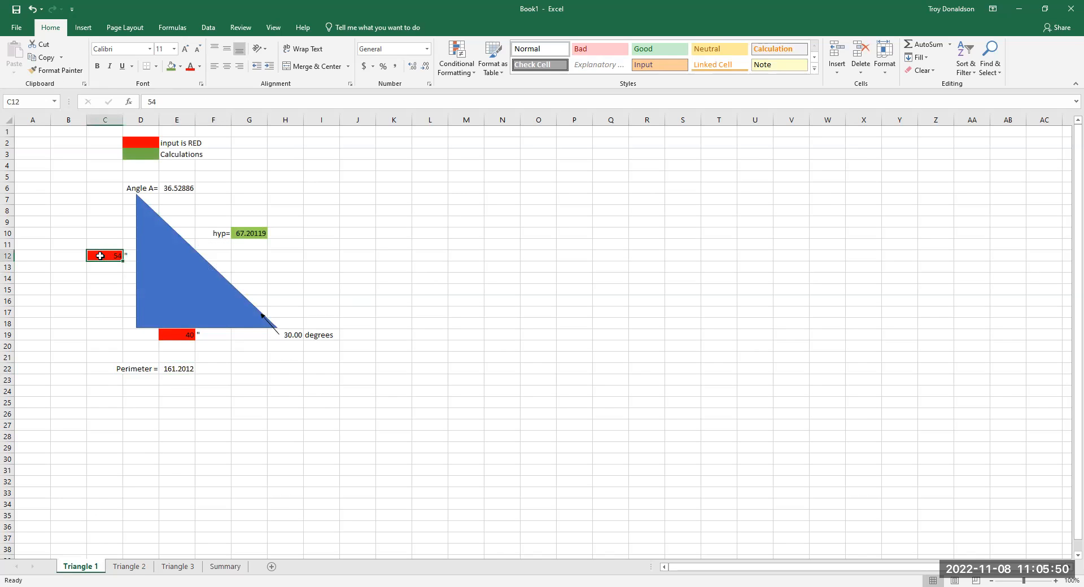
type("50")
key("Return")
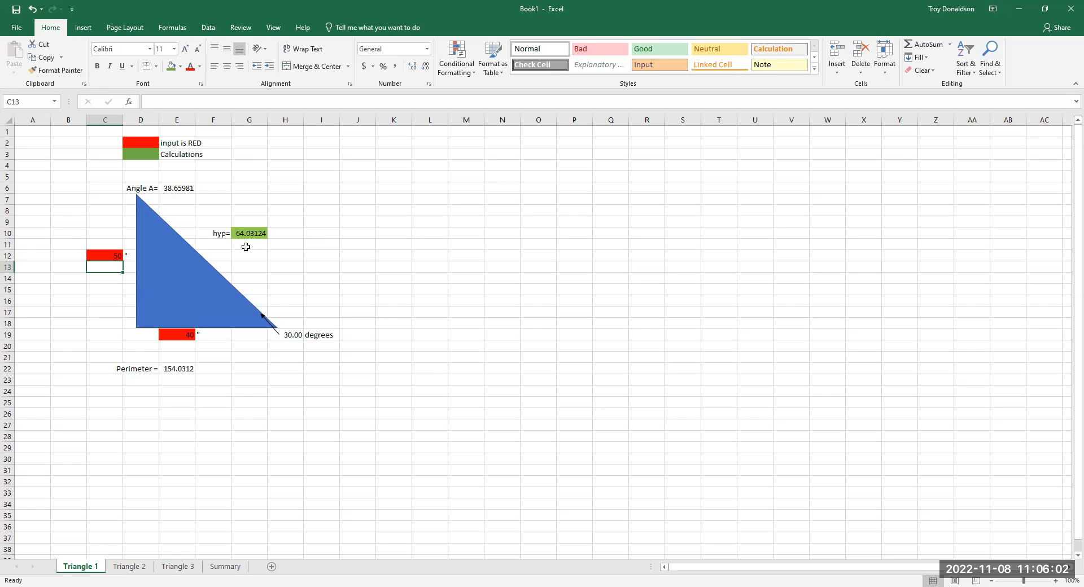
- Fill the Angle A result cell E6 with the green calculation color
left_click(178, 188)
left_click(170, 66)
left_click(305, 269)
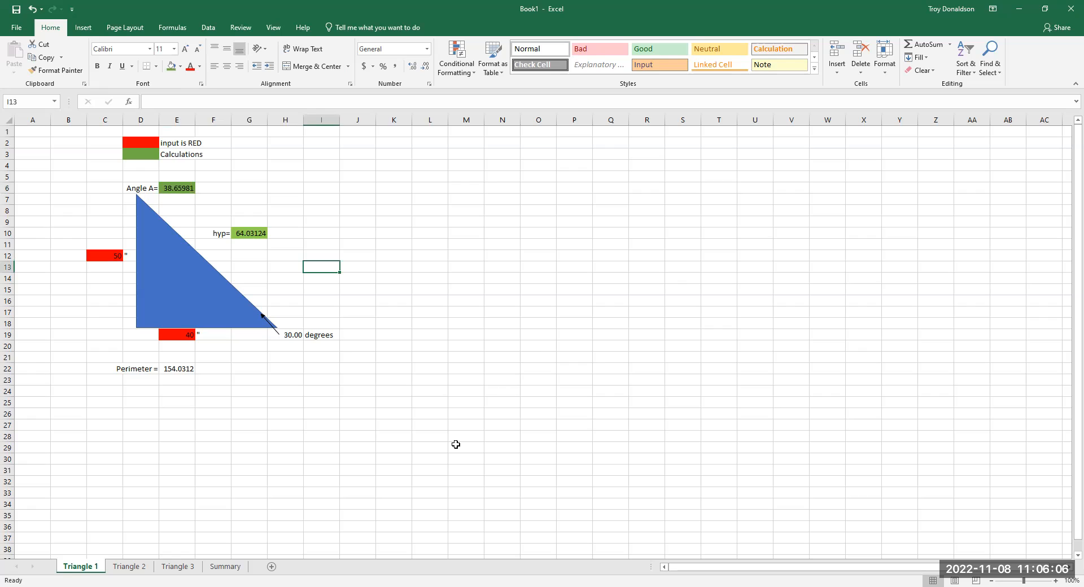
- Check the Triangle 1 perimeter in F13 on the Summary sheet after the side length change
left_click(228, 569)
left_click(275, 310)
left_click(225, 268)
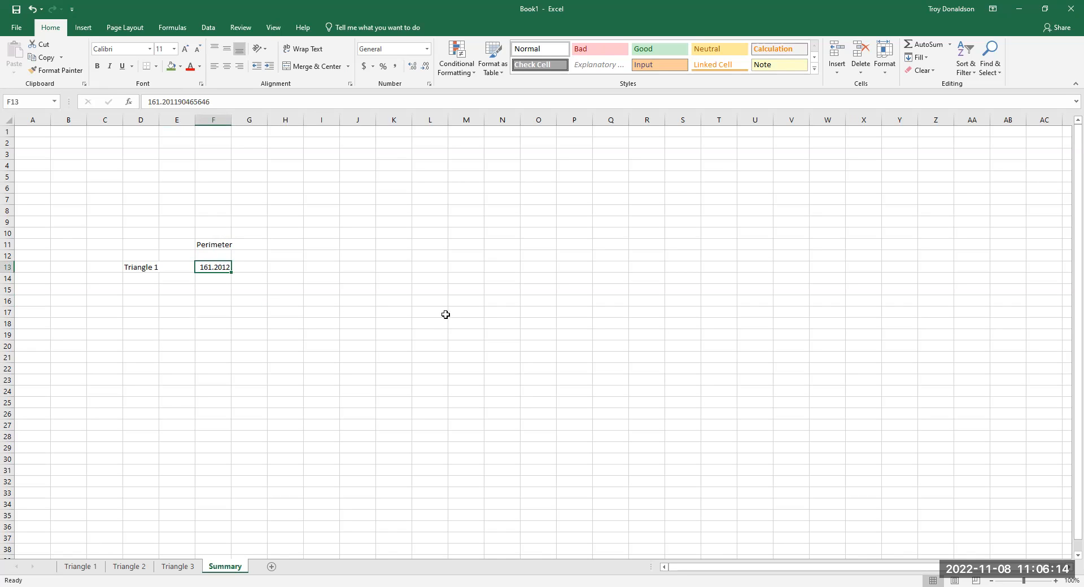
- Clear the static perimeter value from F13 on the Summary sheet and inspect the perimeter formula in E22 on the Triangle 1 sheet
key("Delete")
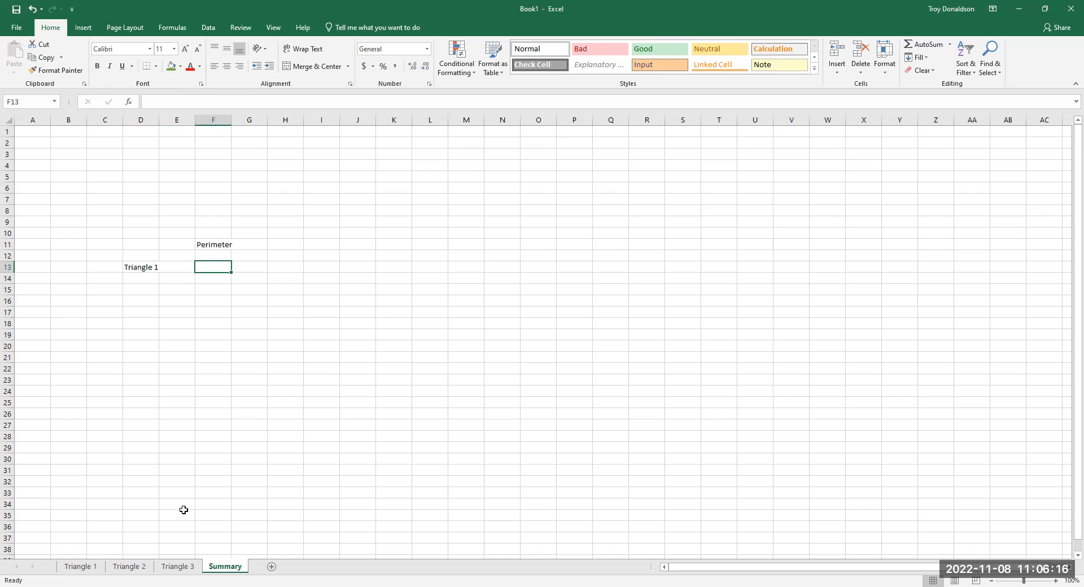
left_click(87, 567)
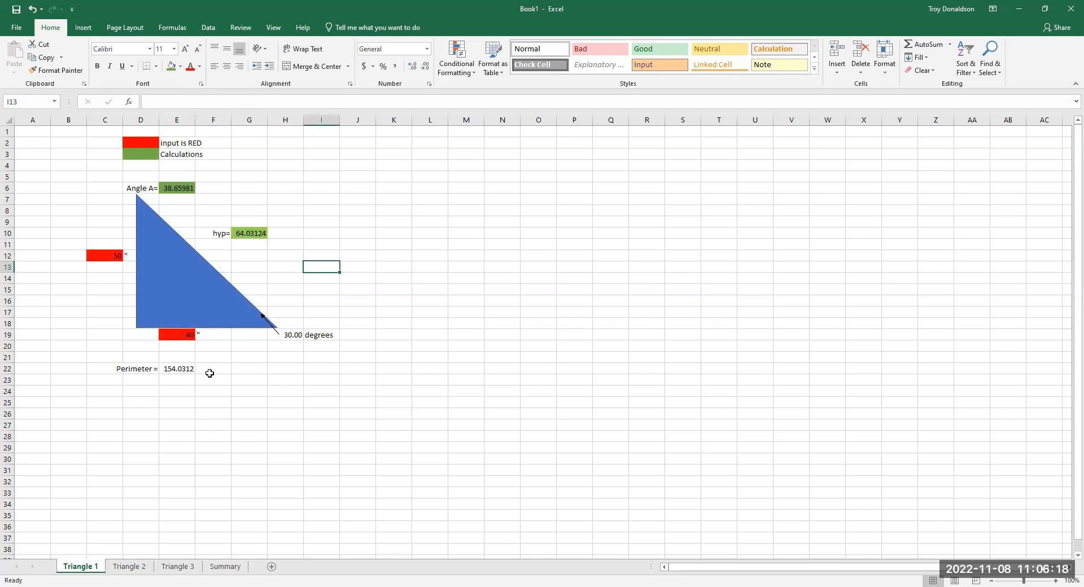
left_click(180, 369)
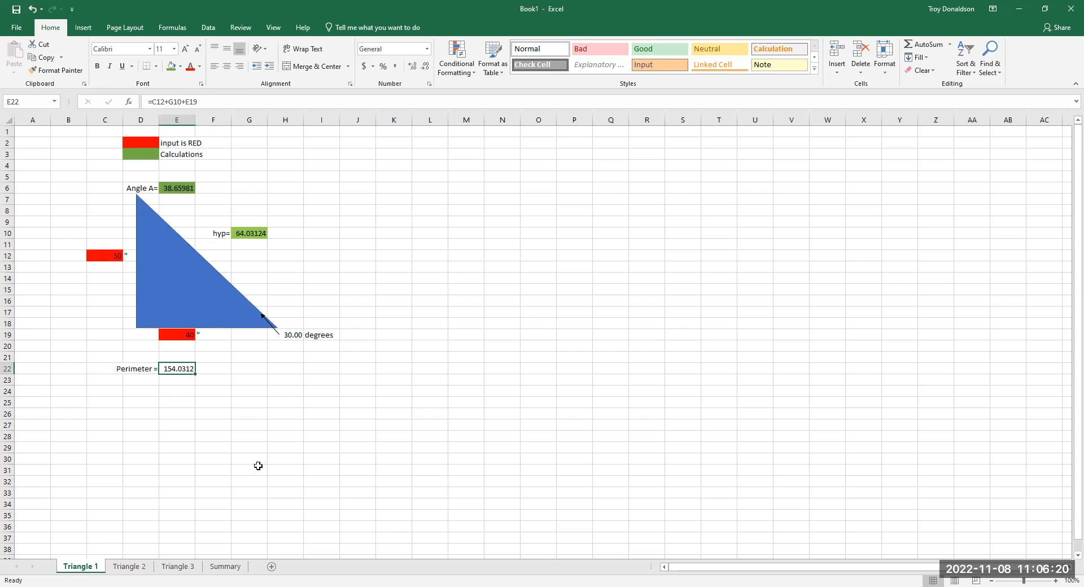
right_click(186, 369)
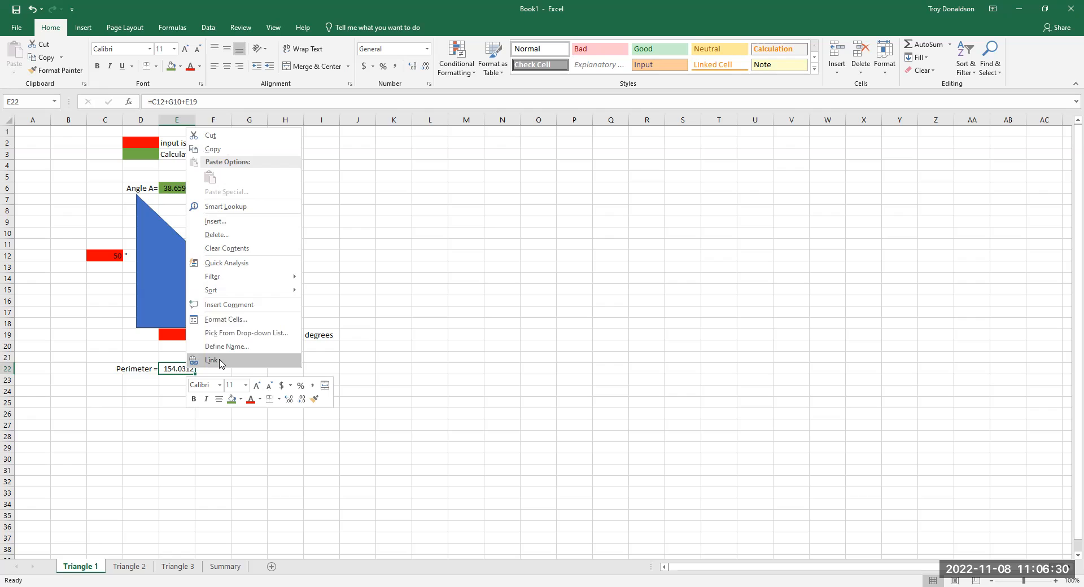
left_click(289, 451)
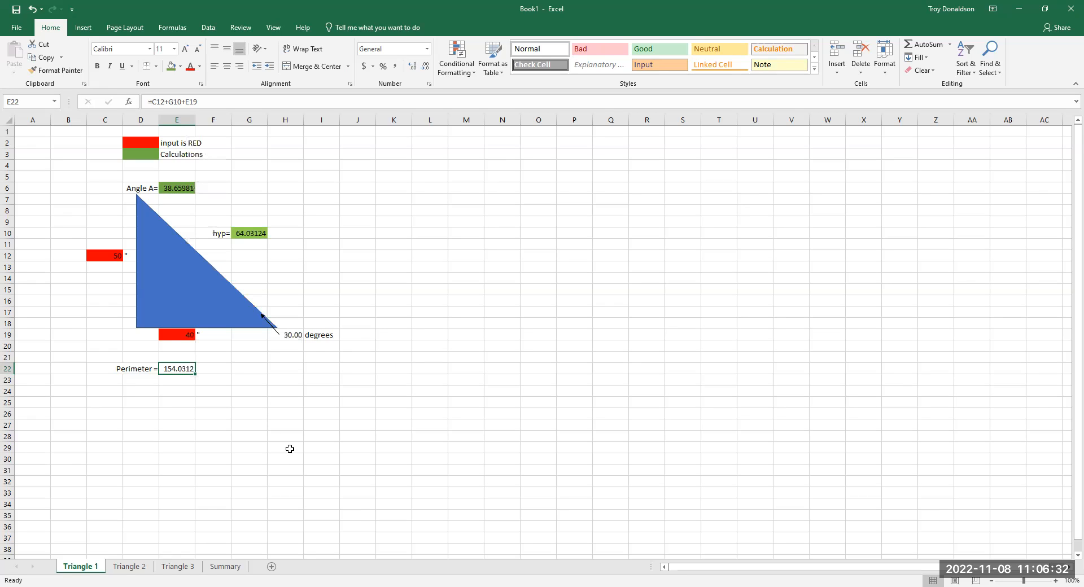
- Link F13 on the Summary sheet to the perimeter in E22 of the Triangle 1 sheet and check its formula
left_click(225, 567)
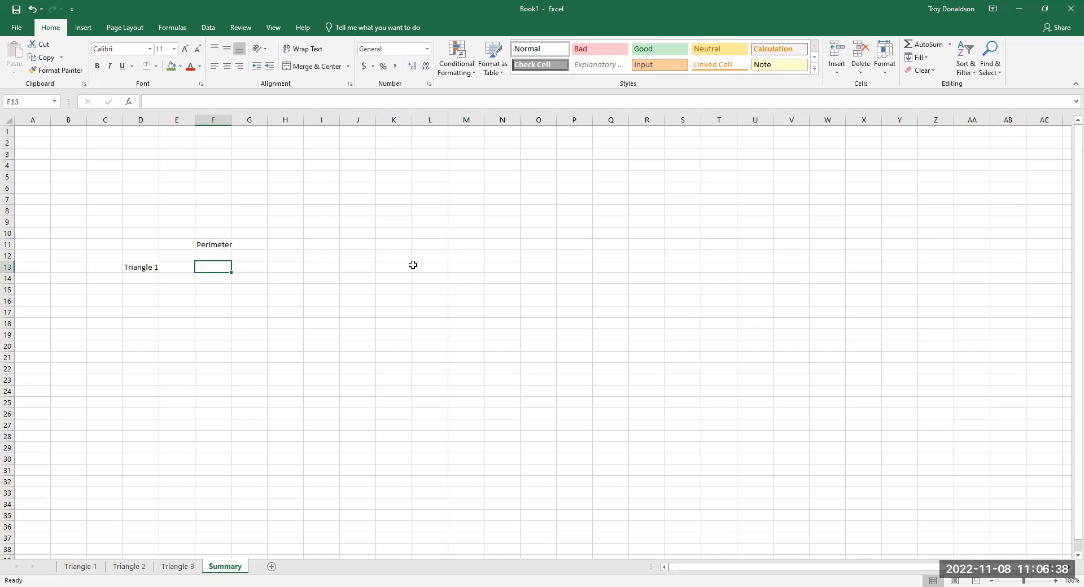
type("=")
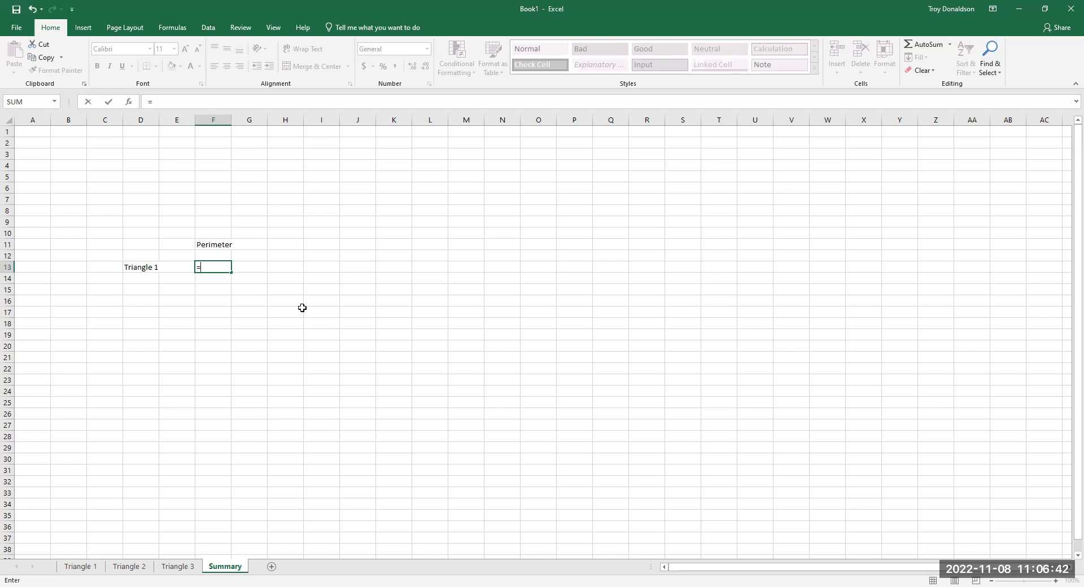
left_click(81, 570)
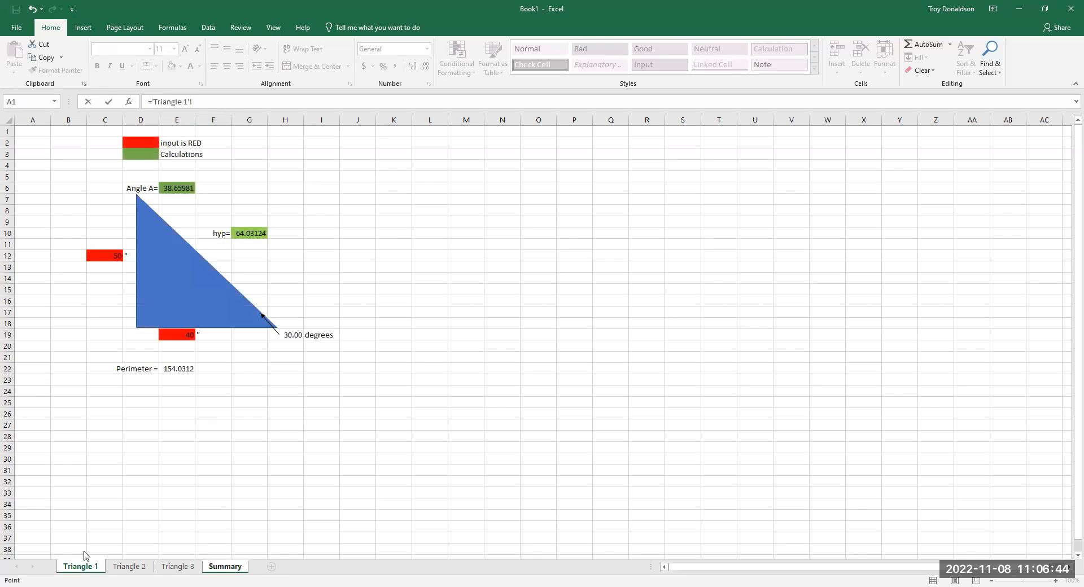
left_click(172, 368)
key("Return")
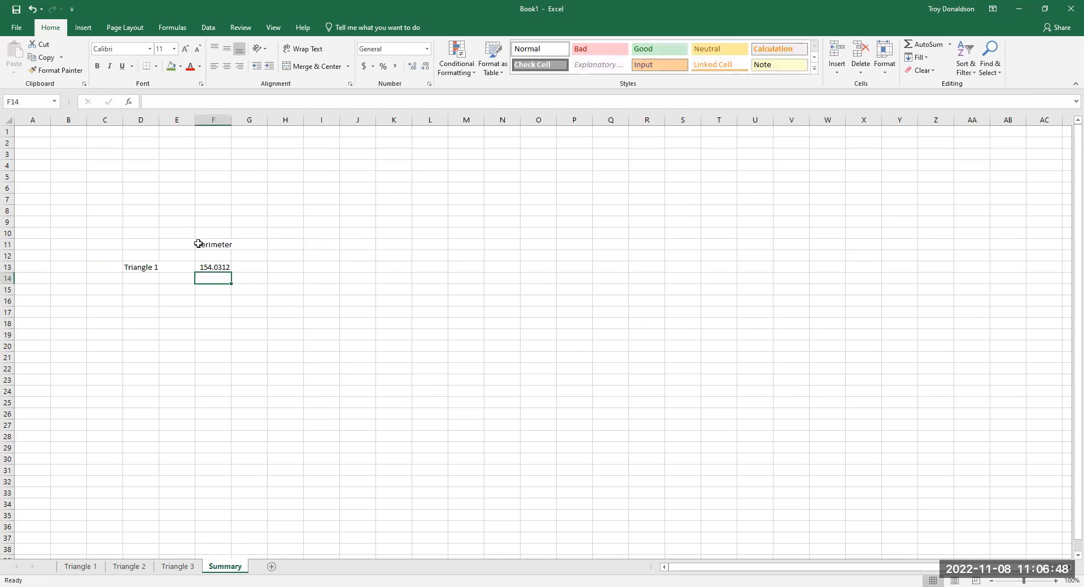
left_click(216, 264)
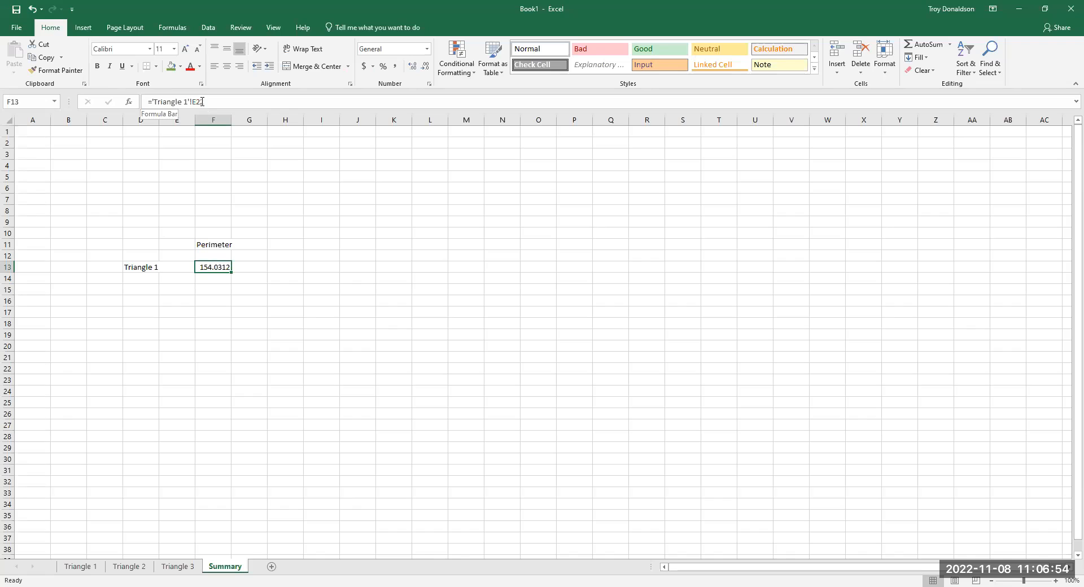
- Clear the perimeter link from F13 on the Summary sheet
left_click(224, 390)
left_click(224, 268)
key("Delete")
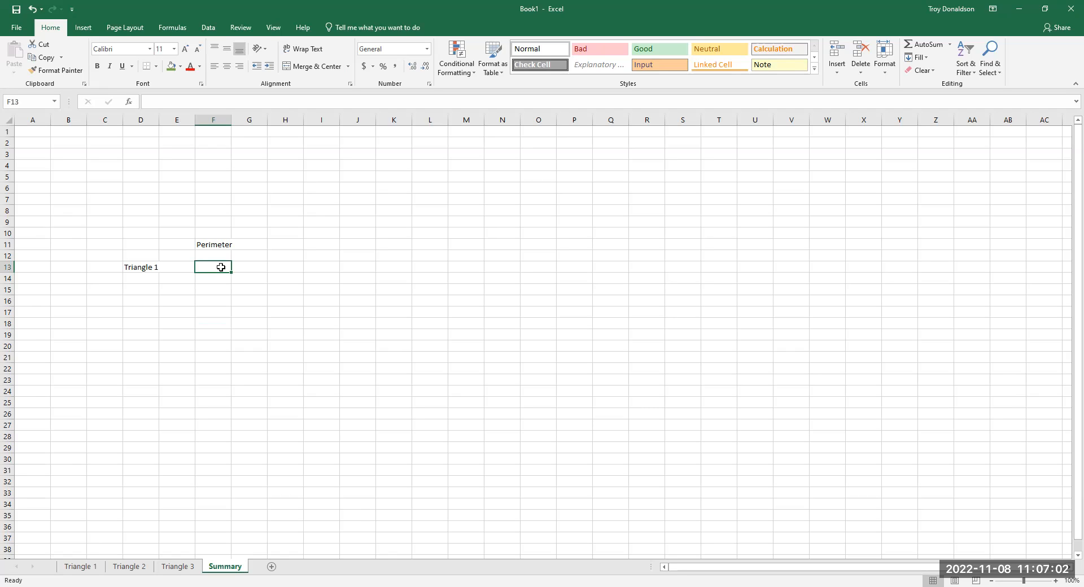
- Enter a formula in F13 on the Summary sheet that references the perimeter cell E22 of Triangle 1
type("=")
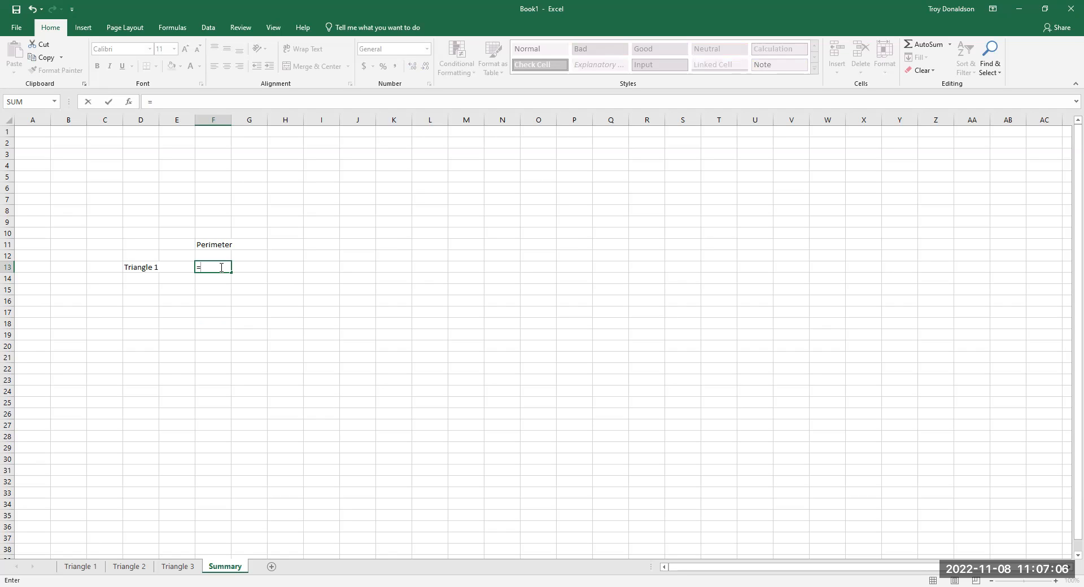
left_click(83, 567)
left_click(186, 370)
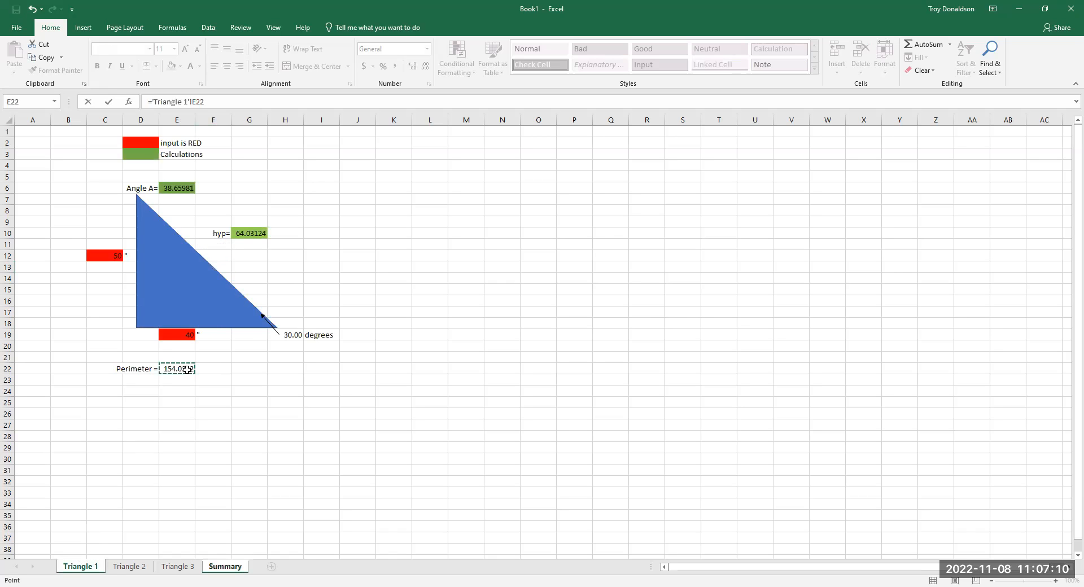
key("Return")
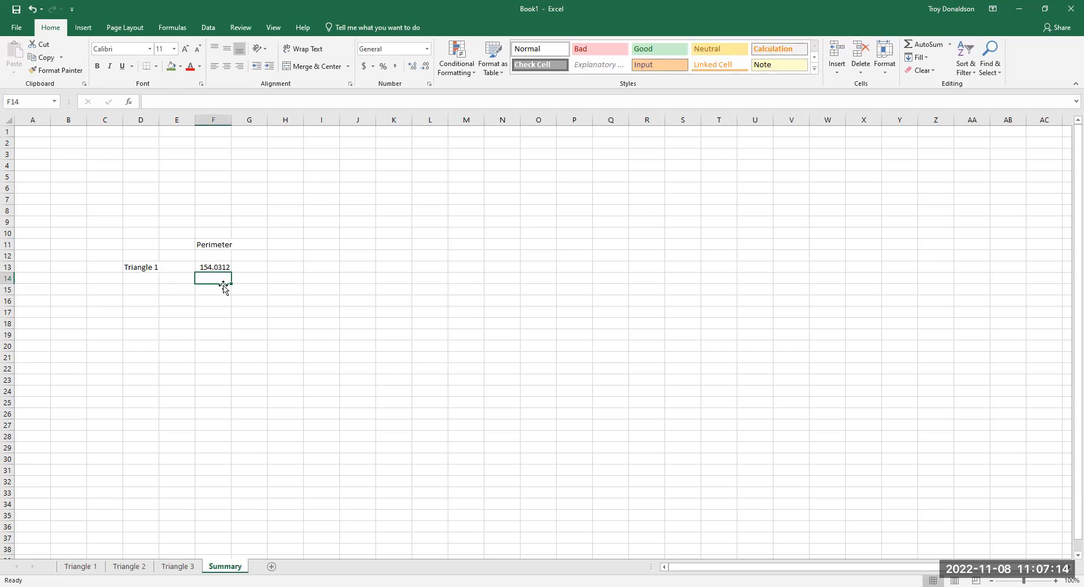
left_click(237, 380)
- Set the vertical side length in C12 on Triangle 1 to 54 and check the linked perimeter in F13 on Summary
left_click(80, 566)
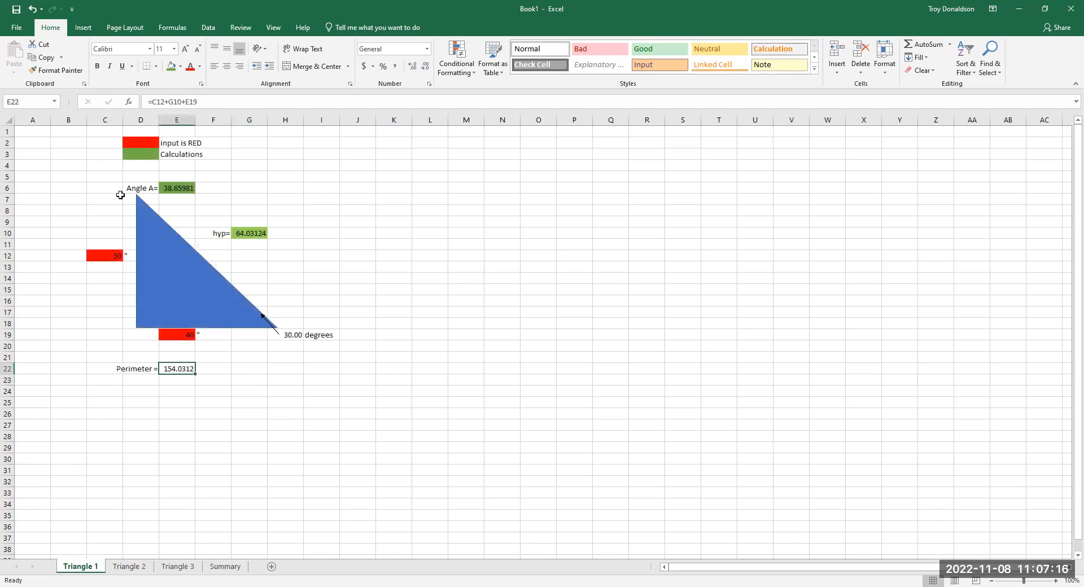
left_click(115, 253)
type("54")
key("Return")
left_click(225, 567)
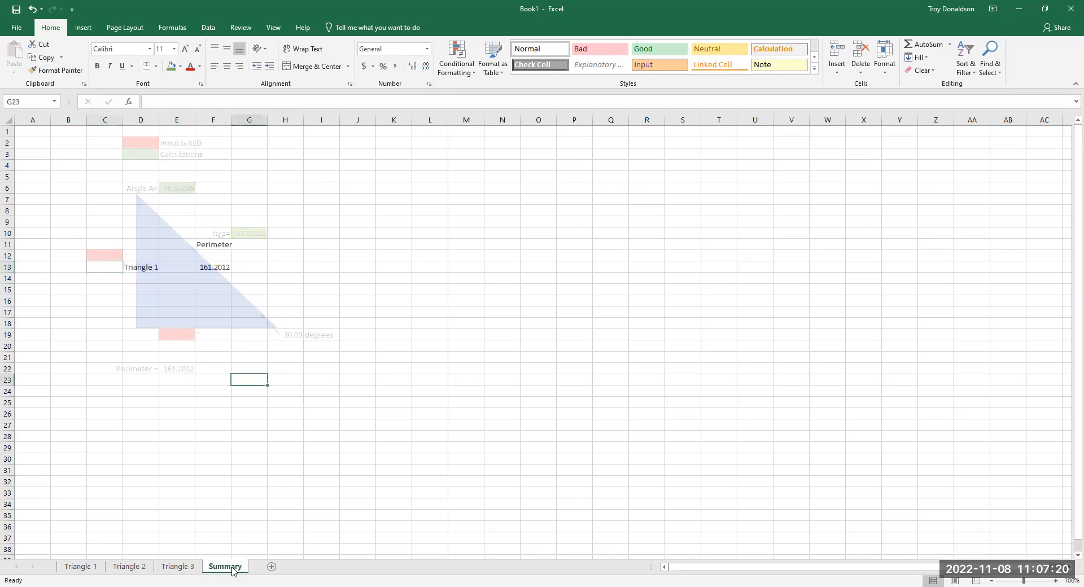
left_click(222, 265)
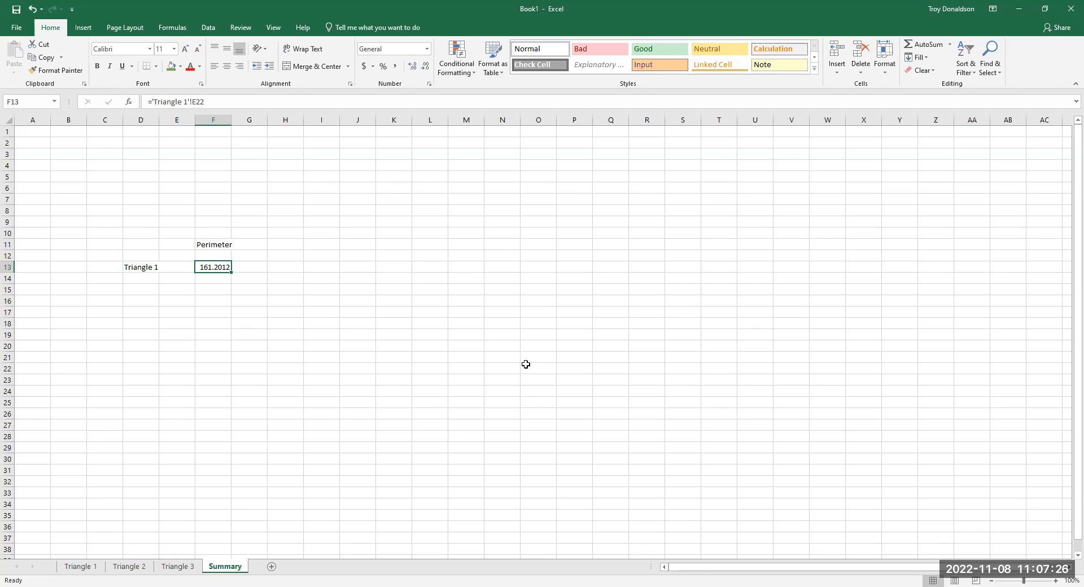
- Fill the perimeter result cell E22 on the Triangle 1 sheet with standard red
left_click(90, 568)
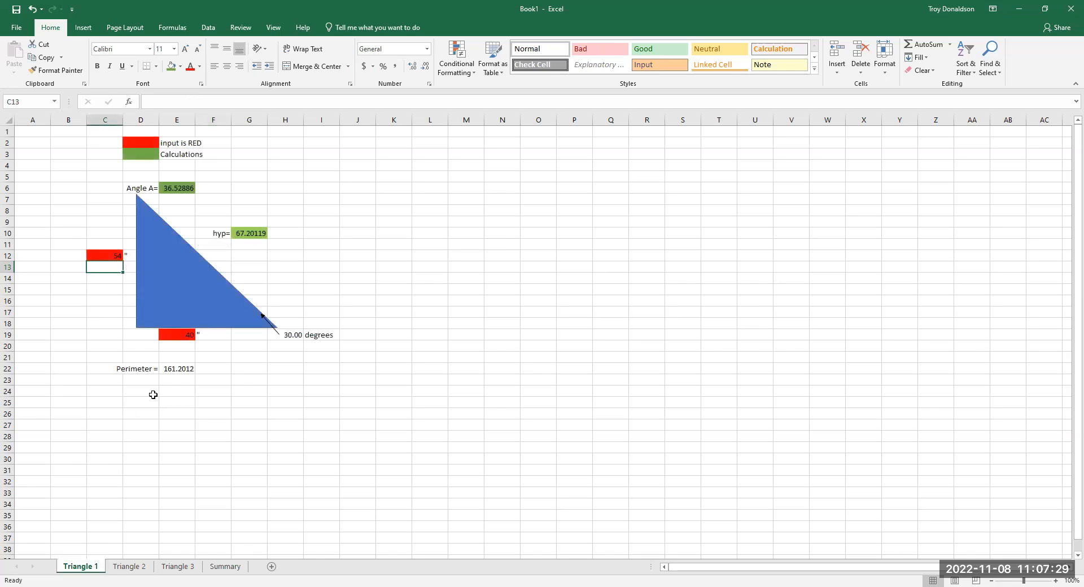
left_click(180, 369)
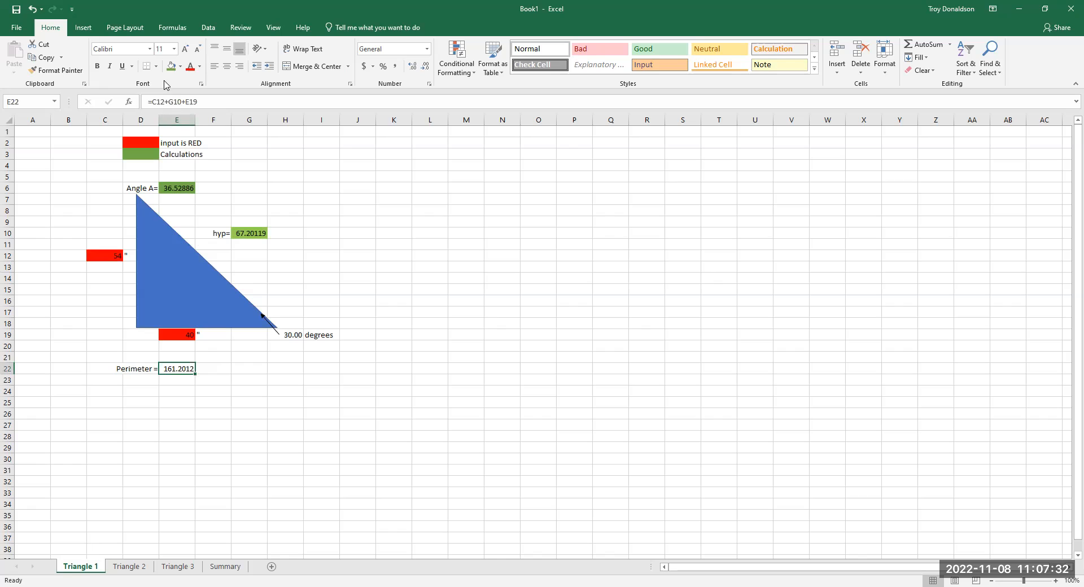
left_click(180, 68)
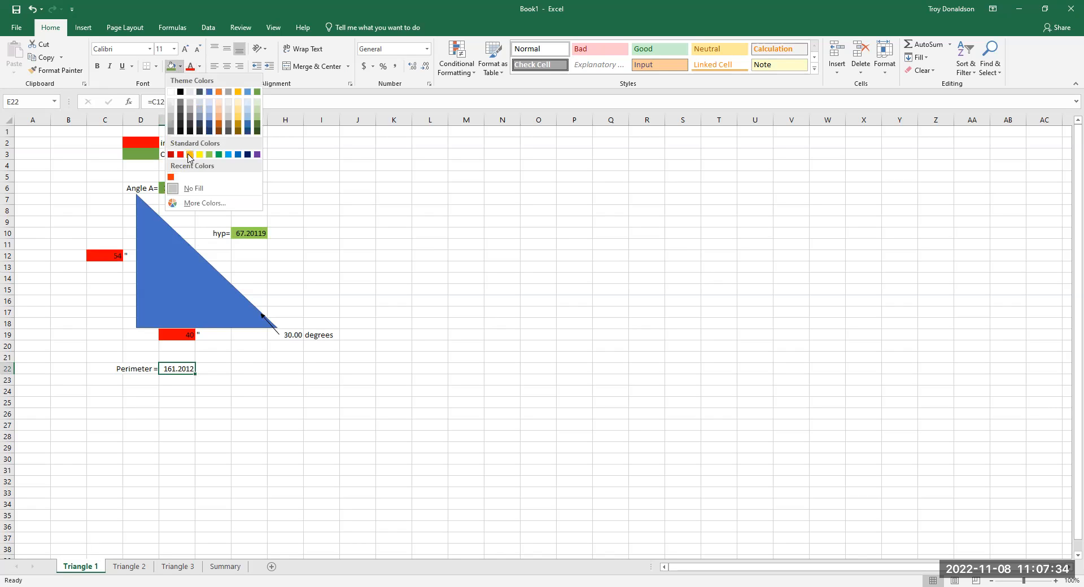
left_click(181, 156)
left_click_drag(373, 523, 373, 518)
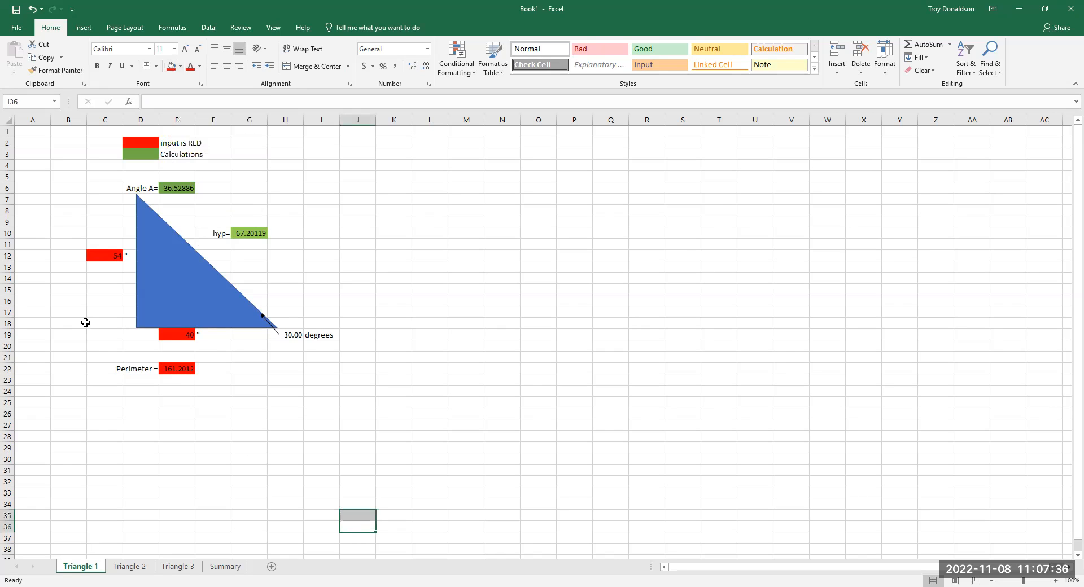
- Set the horizontal side length in E19 on the Triangle 1 sheet to 45
left_click(187, 336)
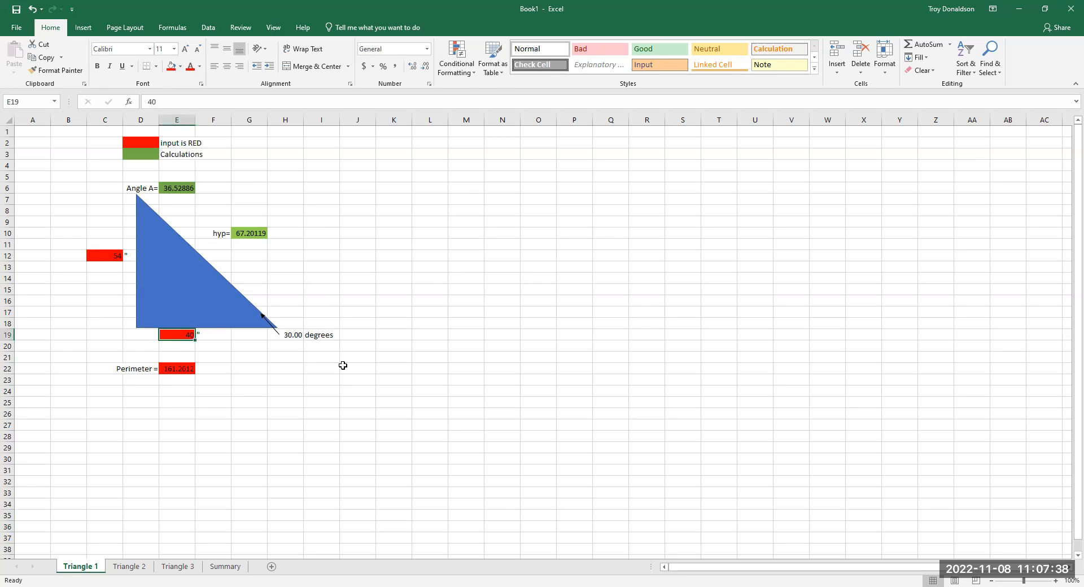
type("4")
key("Return")
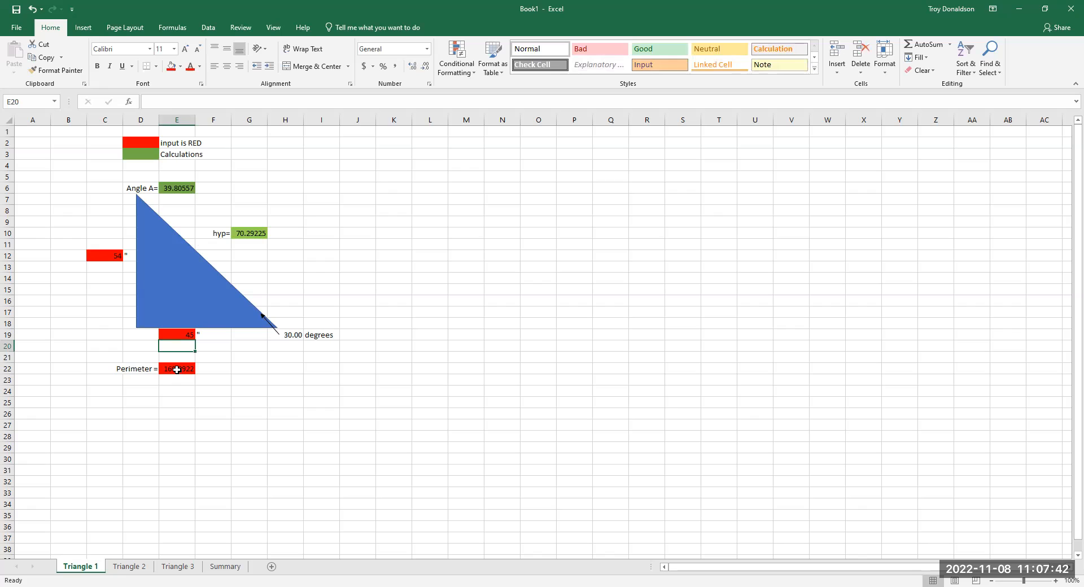
- Check the linked perimeter and its formula in F13 on the Summary sheet against the Triangle 1 sheet
left_click(224, 566)
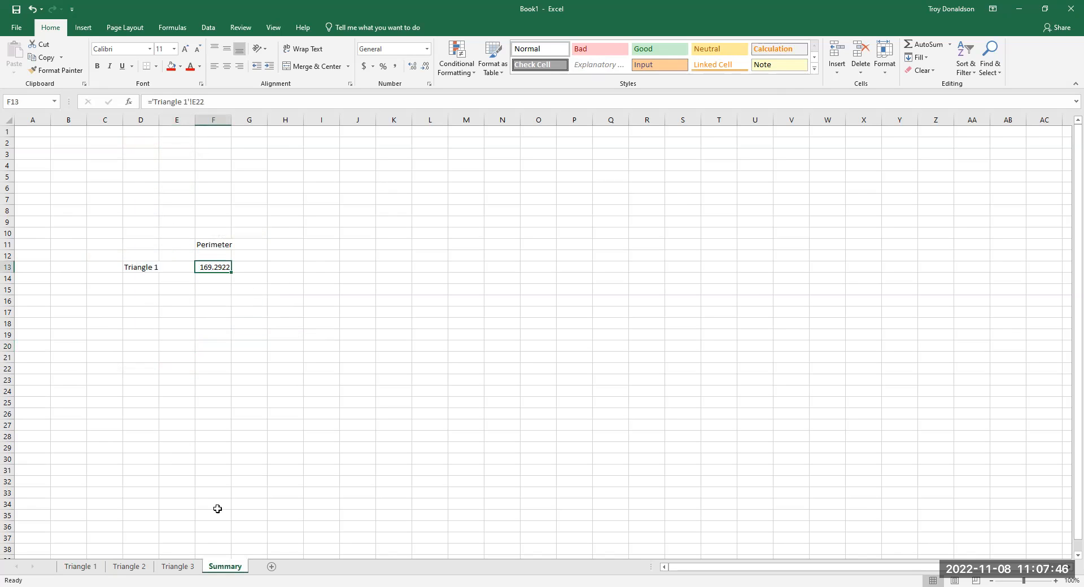
left_click(87, 568)
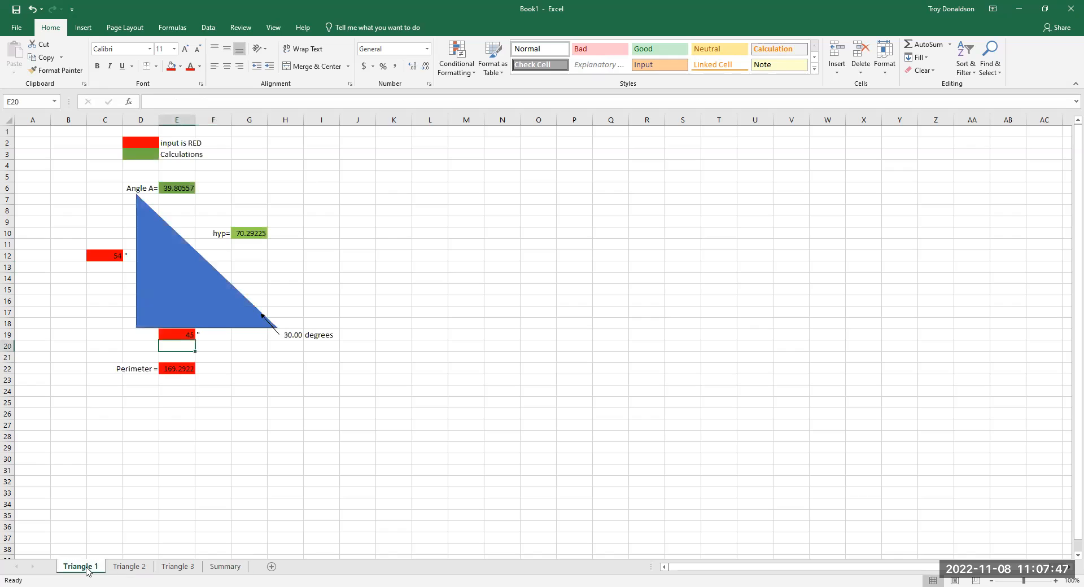
left_click(238, 571)
left_click(201, 390)
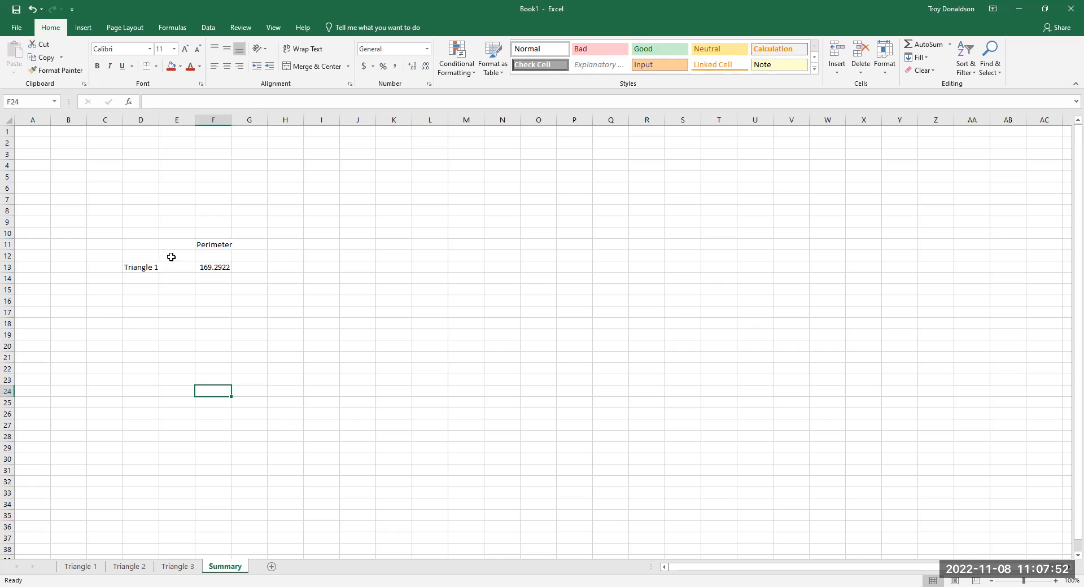
left_click(221, 267)
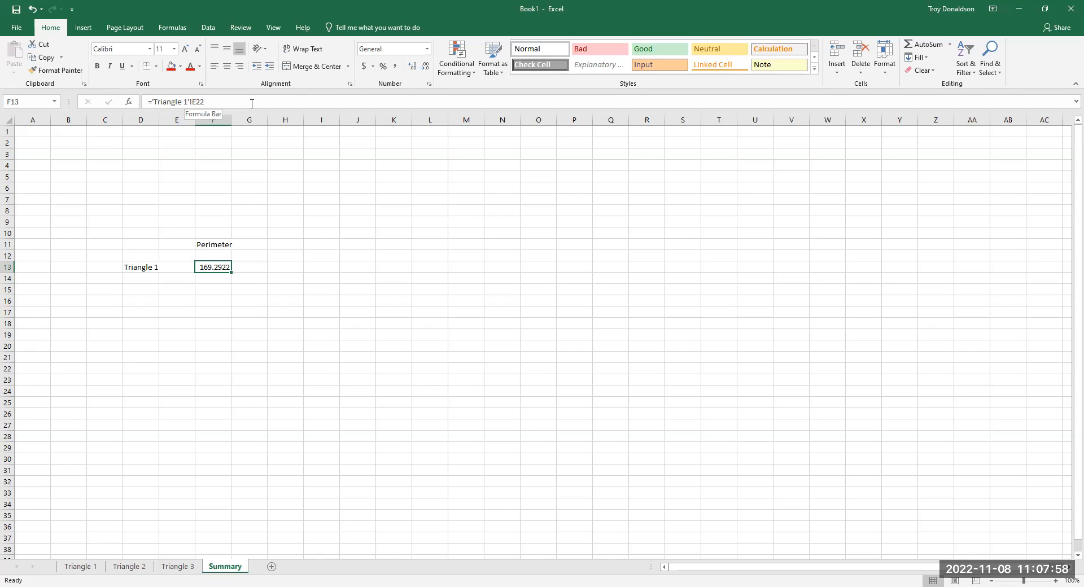
left_click(259, 290)
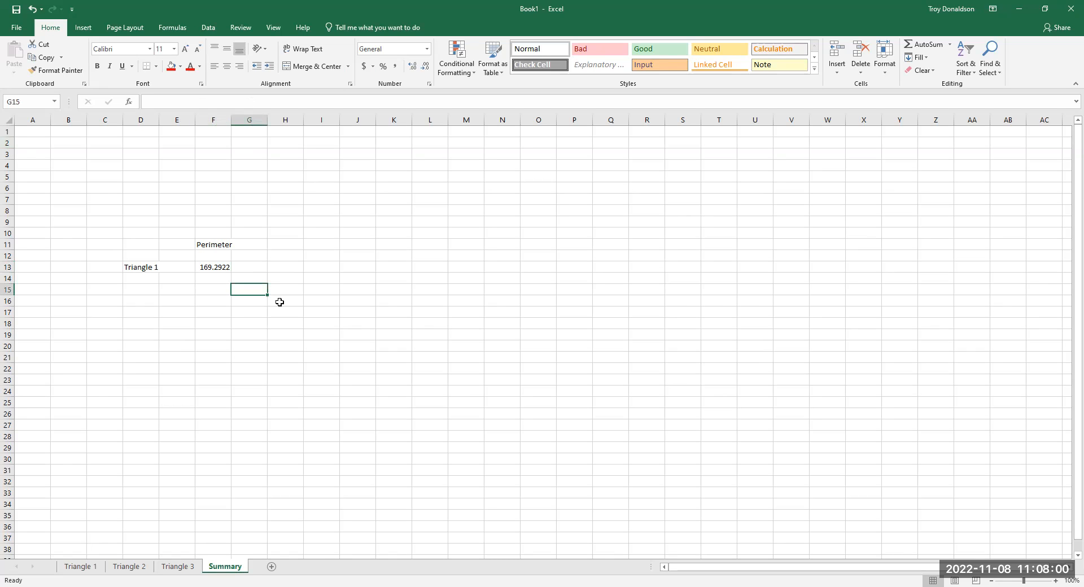
left_click(208, 269)
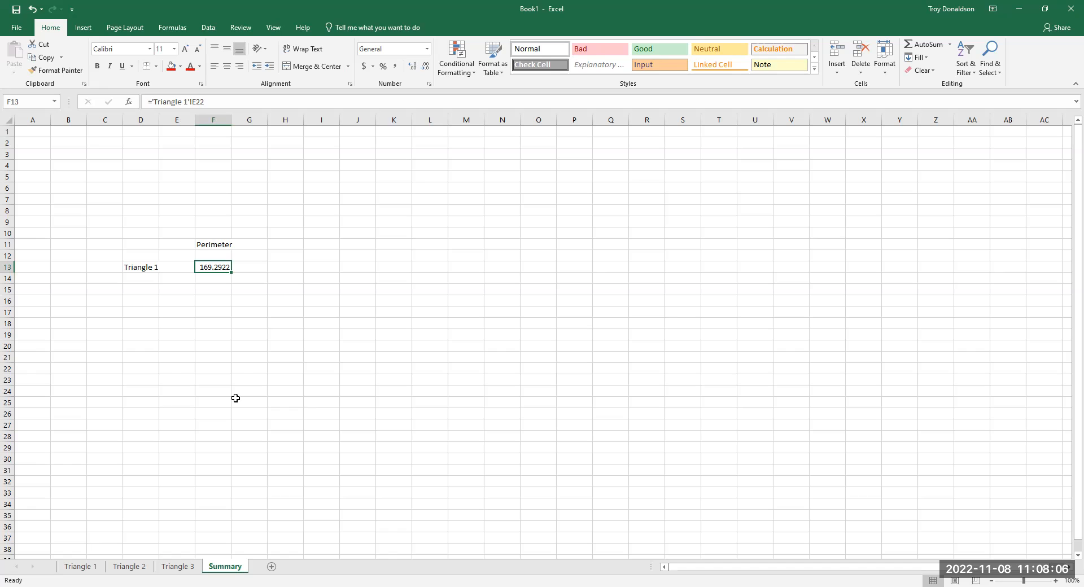
- Compare the Triangle 1 sheet with the Triangle 2 sheet and inspect the Angle A formula in E6
left_click(89, 570)
left_click(346, 402)
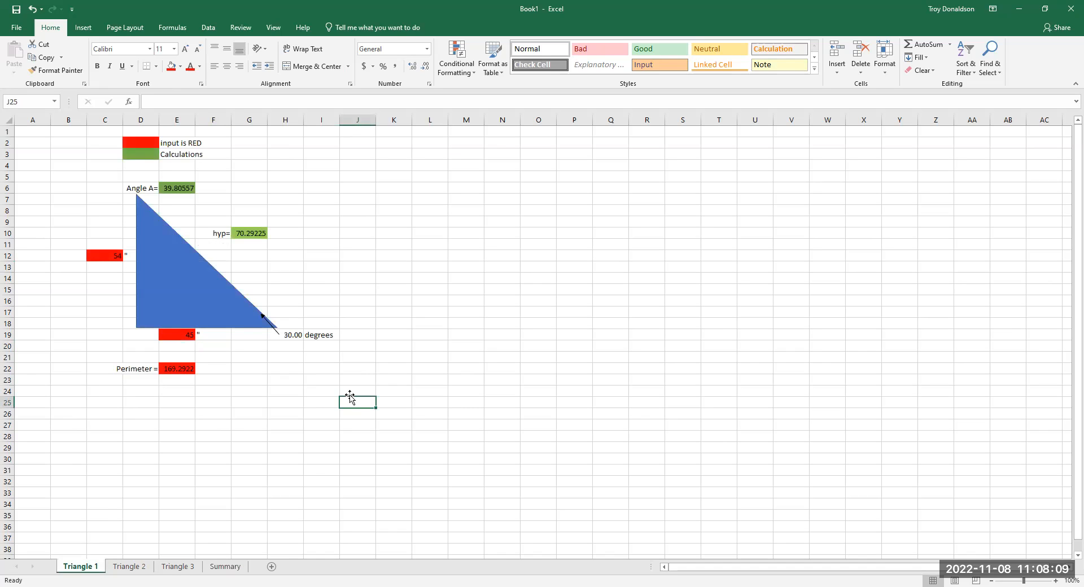
left_click(129, 568)
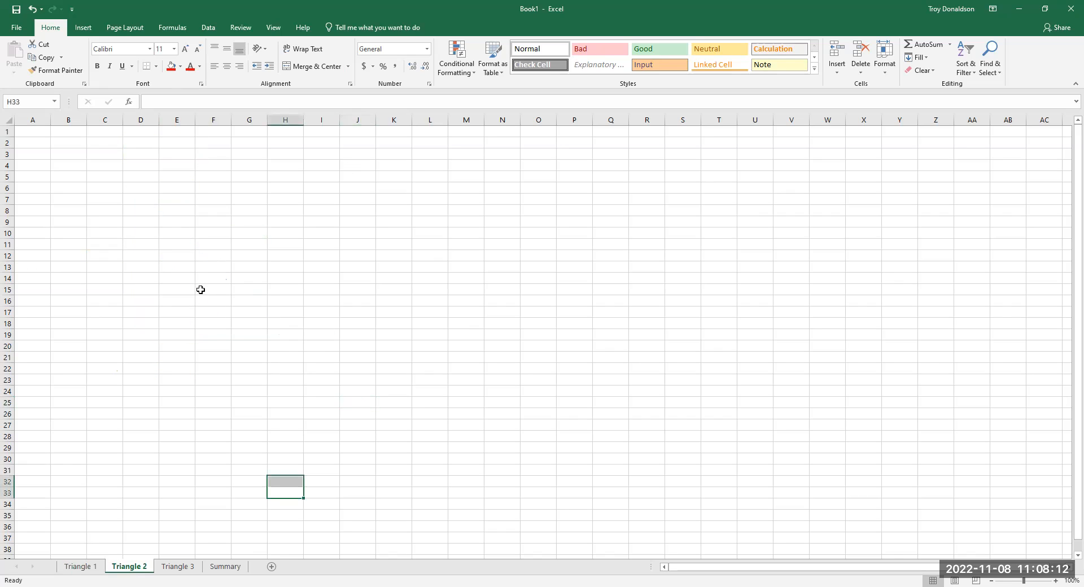
left_click(79, 568)
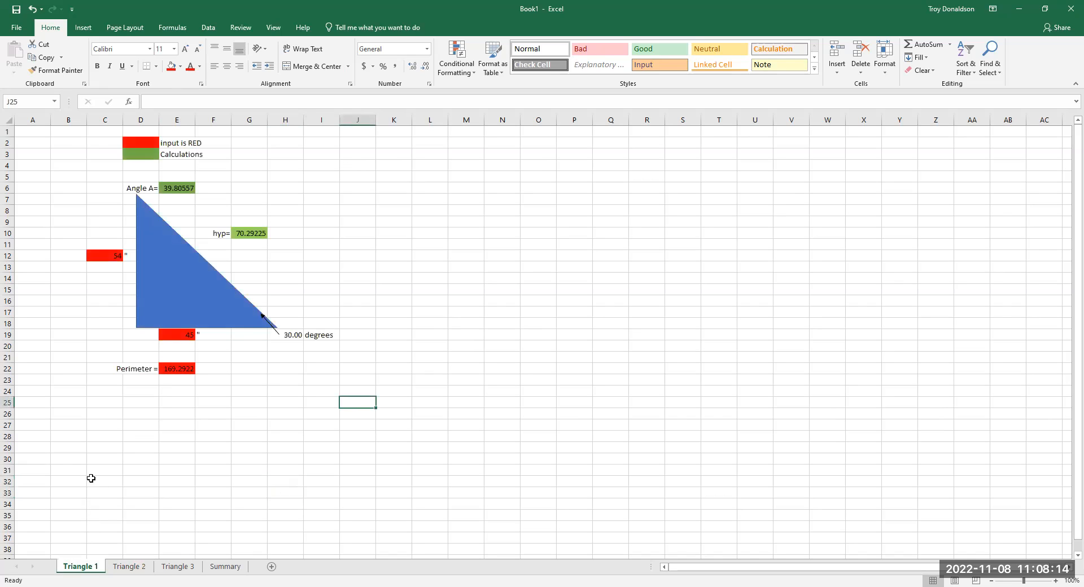
left_click(180, 192)
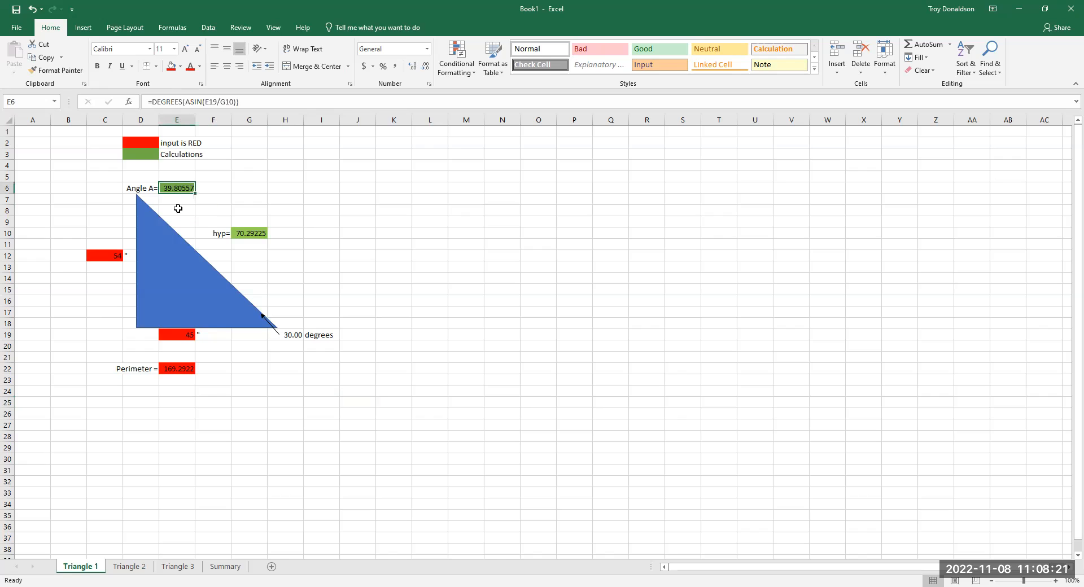
- Draw a right triangle on the Triangle 2 sheet and reshape it to span about D13 to H18, with its vertical side at the right
left_click(130, 567)
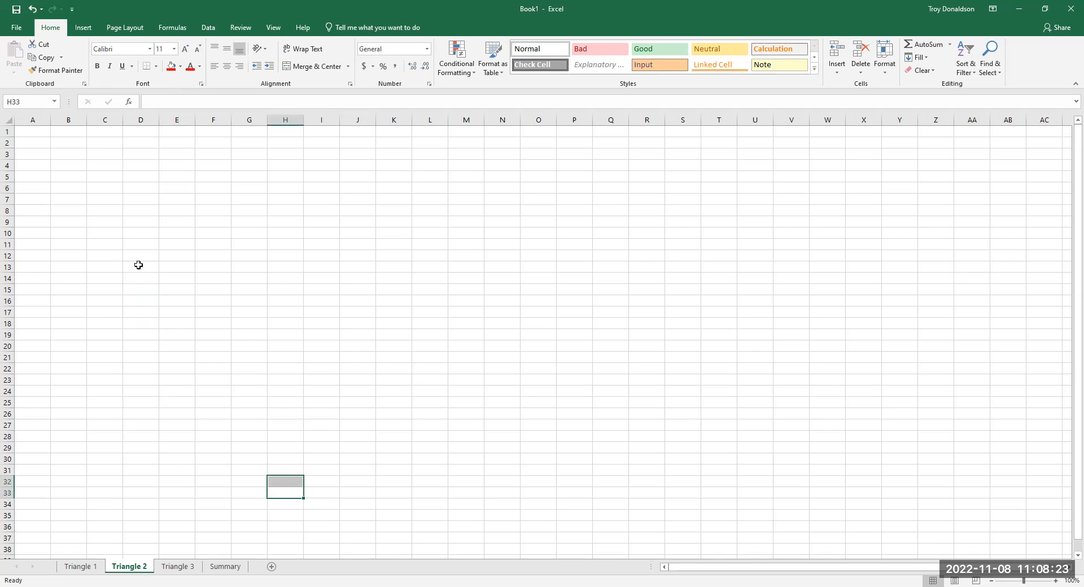
left_click(83, 27)
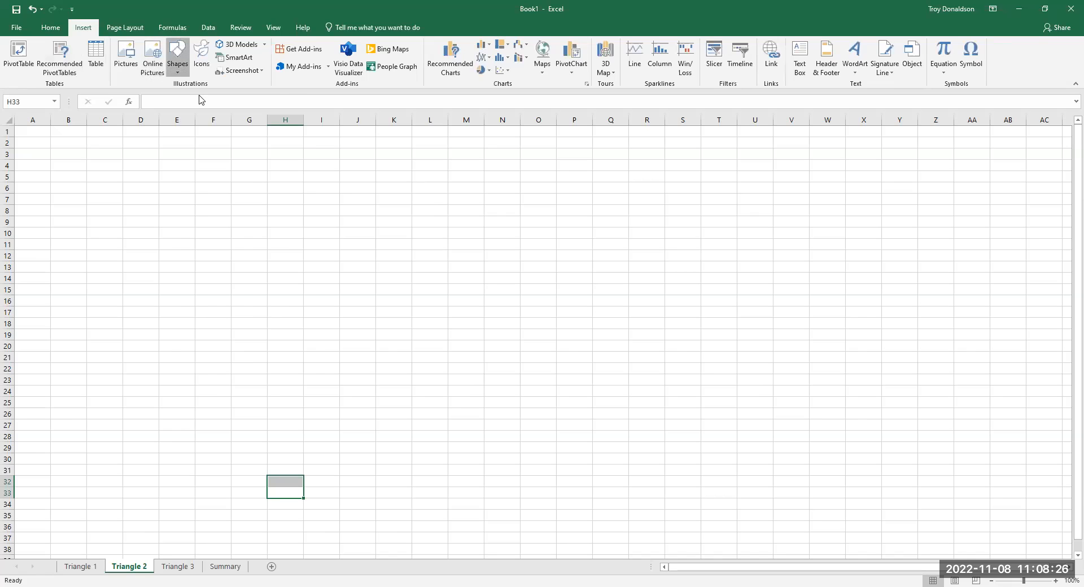
left_click(178, 59)
left_click_drag(157, 333, 150, 342)
left_click_drag(150, 275, 275, 268)
left_click_drag(292, 189, 290, 262)
left_click(322, 297)
- Link cell H12 above the triangle on the Triangle 2 sheet to the Angle A result in E6 of Triangle 1, and inspect the formula
left_click(296, 255)
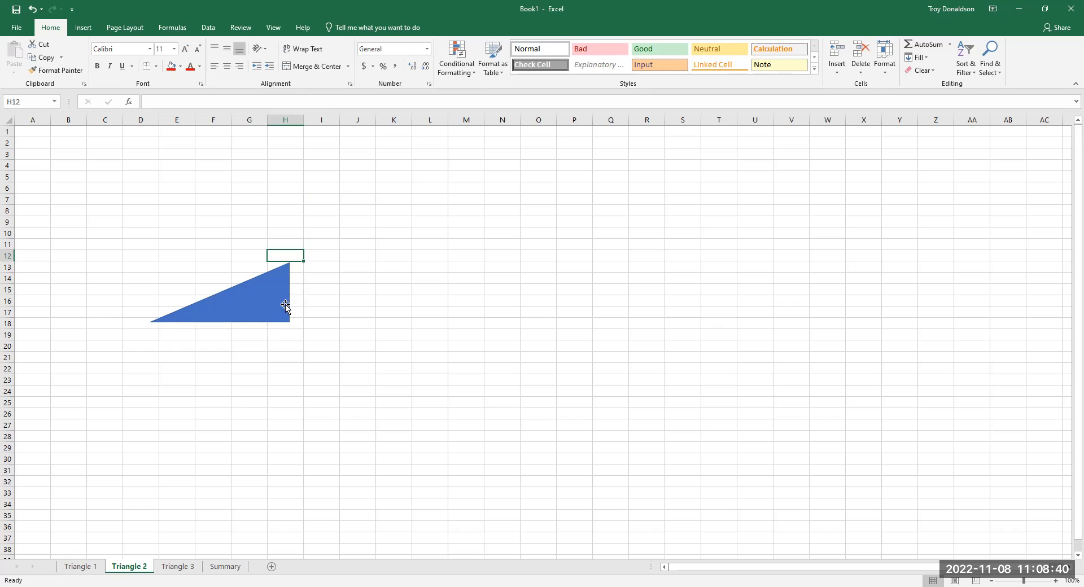
left_click(81, 567)
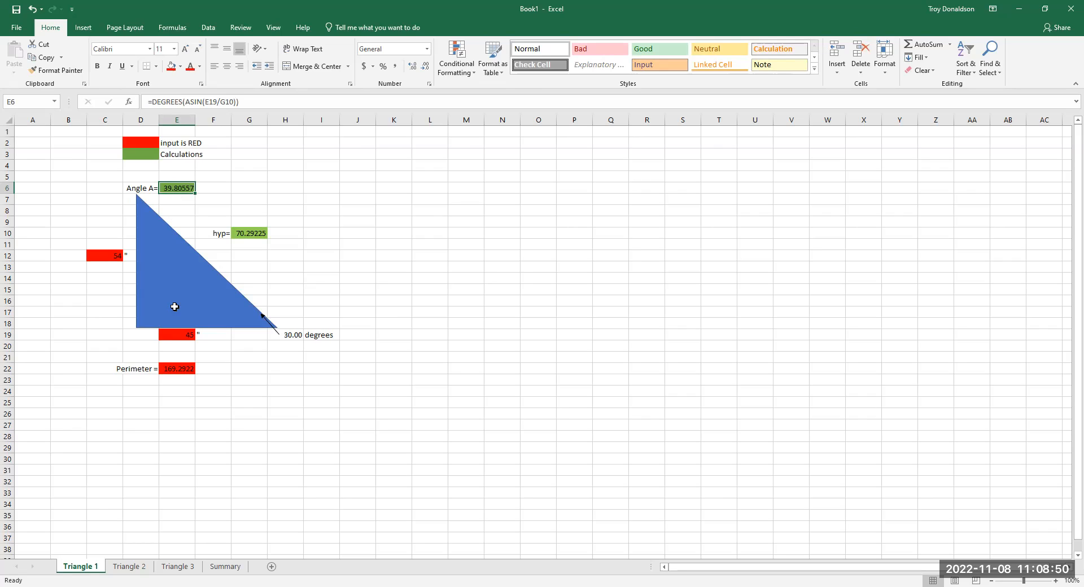
left_click(129, 567)
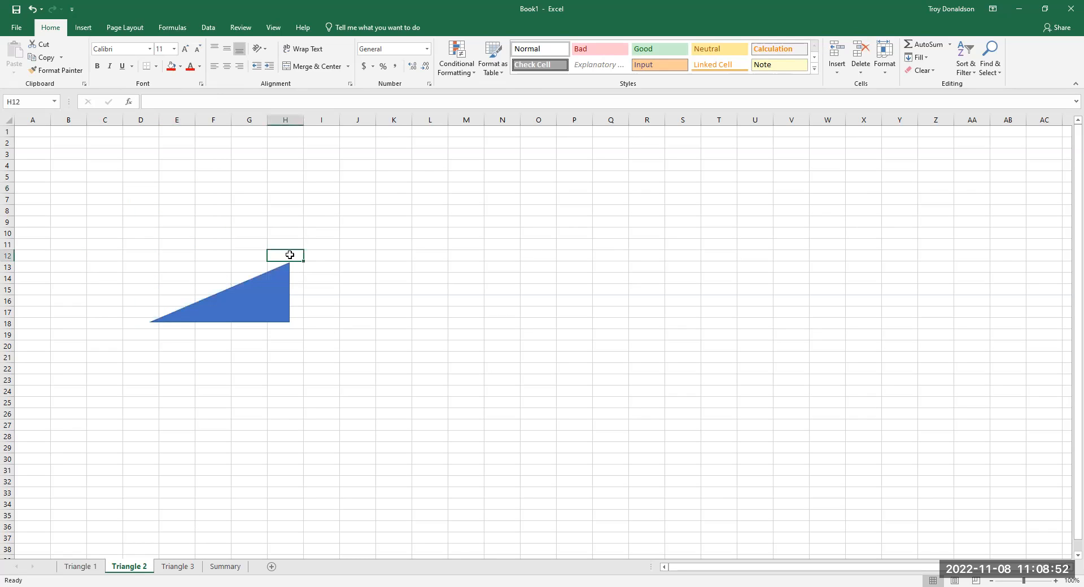
type("=")
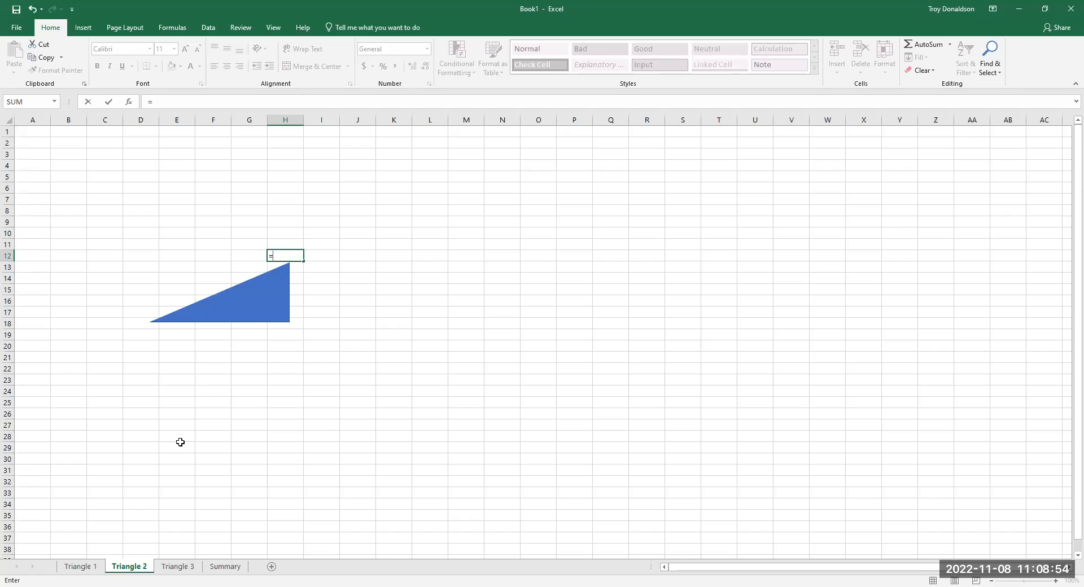
left_click(74, 567)
left_click(171, 187)
key("Return")
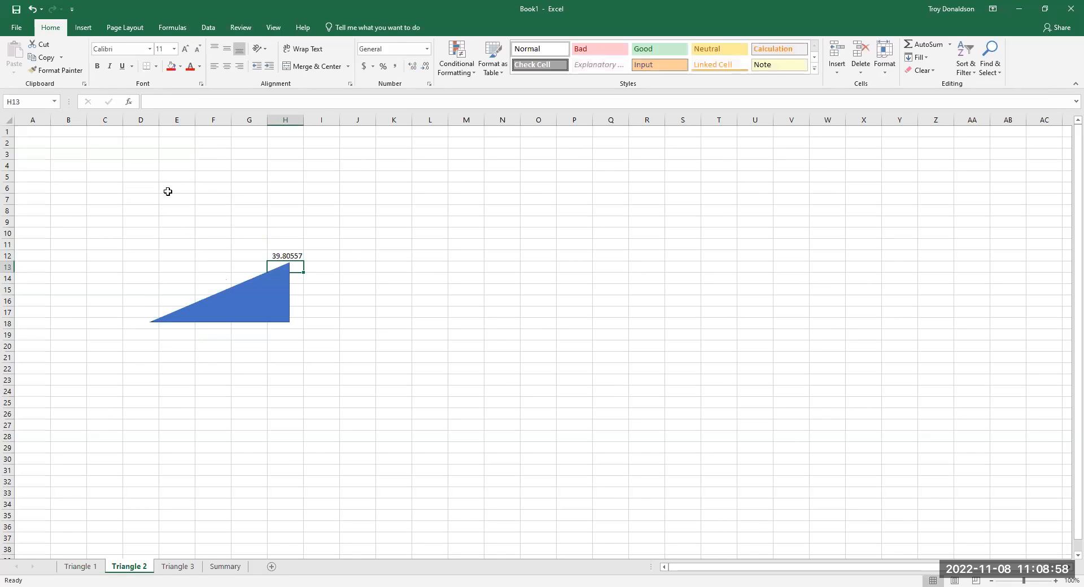
left_click(279, 254)
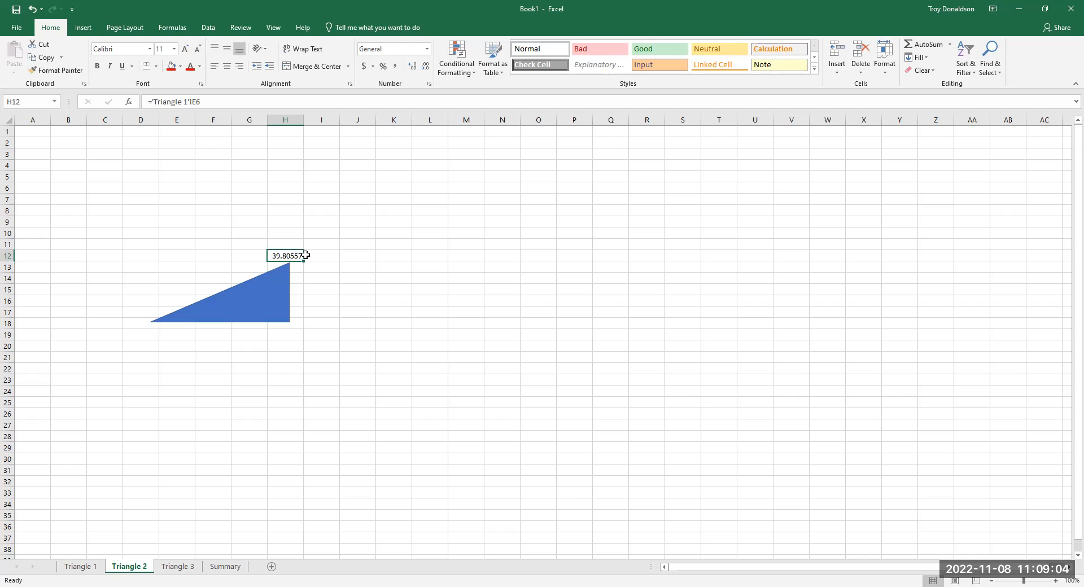
- Clear the linked angle from cell H12 on the Triangle 2 sheet
left_click(213, 335)
left_click(323, 299)
left_click(291, 255)
key("Delete")
left_click(460, 239)
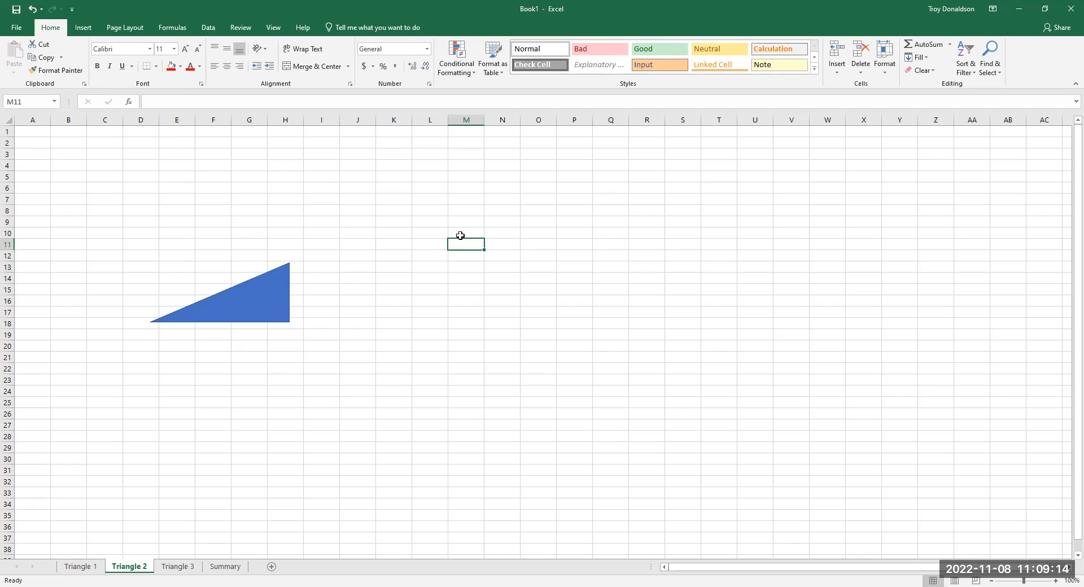
- View the perimeter table on the Summary sheet
left_click(205, 571)
left_click_drag(235, 433, 287, 408)
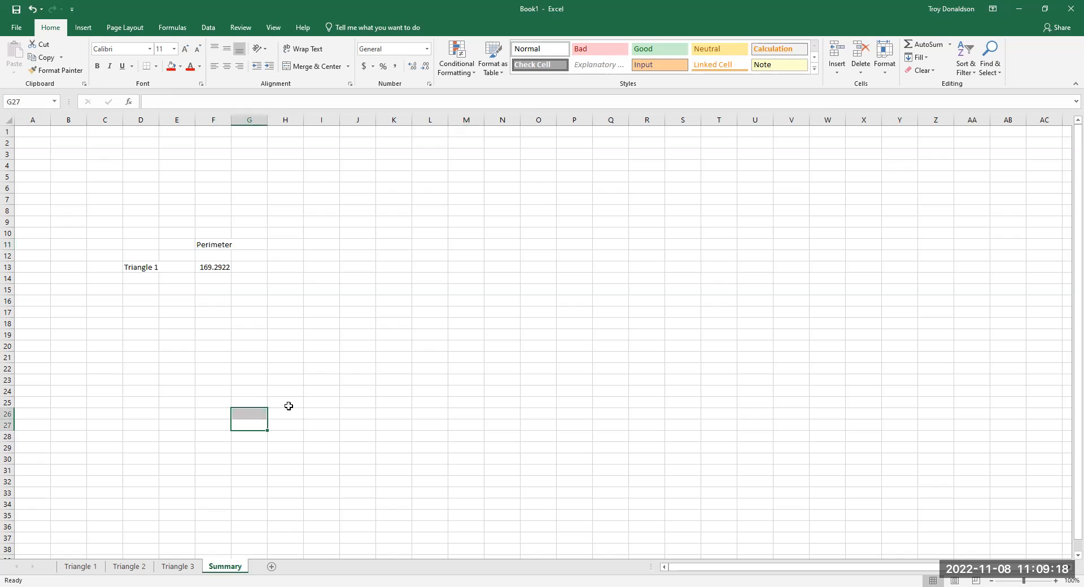